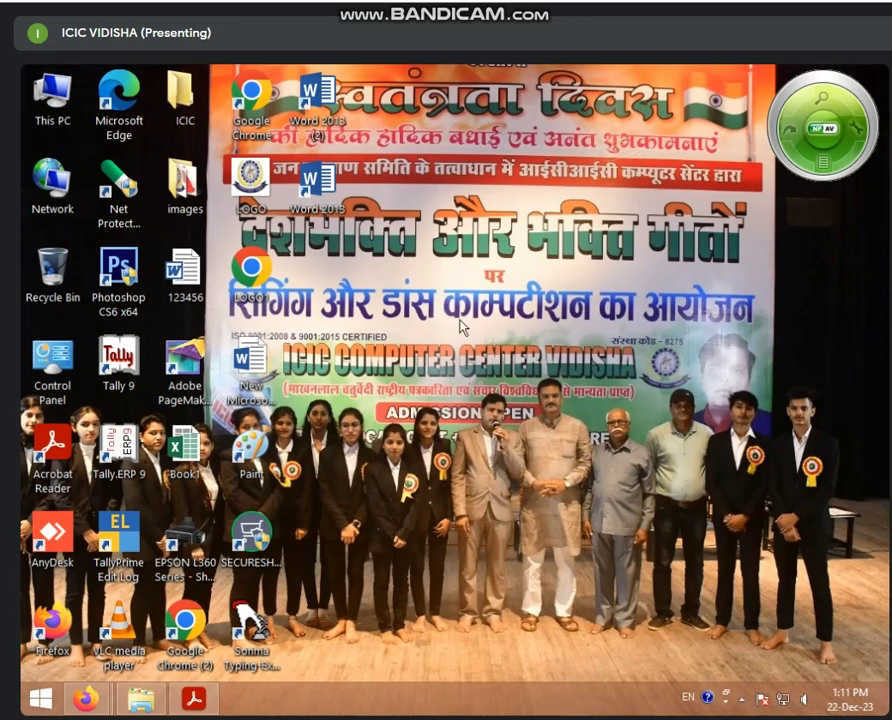
Step: Refresh the Windows desktop from its right-click menu
right_click(461, 326)
click(480, 370)
right_click(435, 326)
click(463, 373)
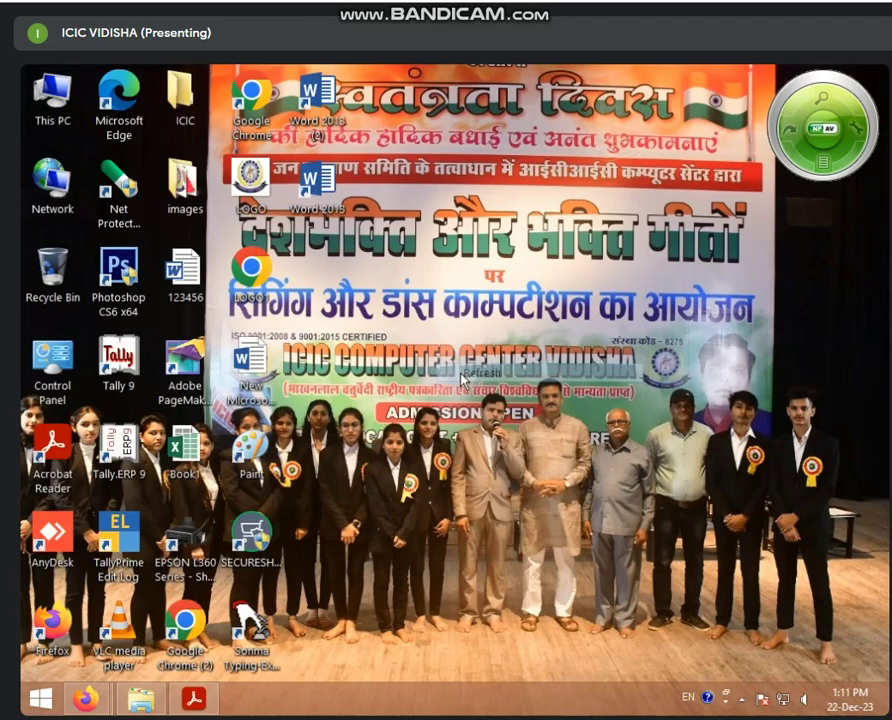
Step: Search 'exce 2013' on the Start screen, launch Excel 2013 and start a blank workbook
click(23, 706)
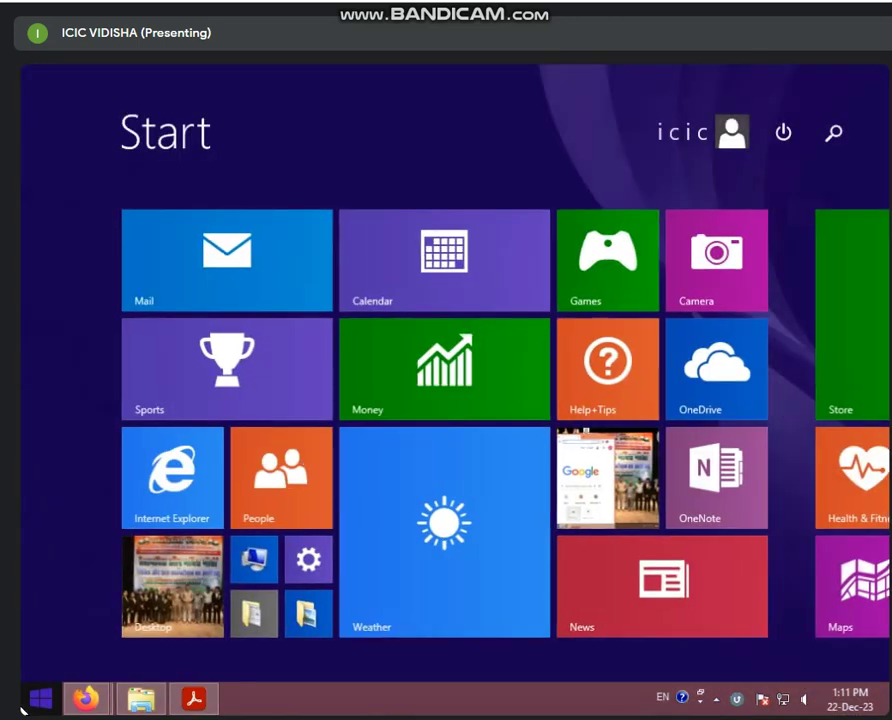
text(exce 2013)
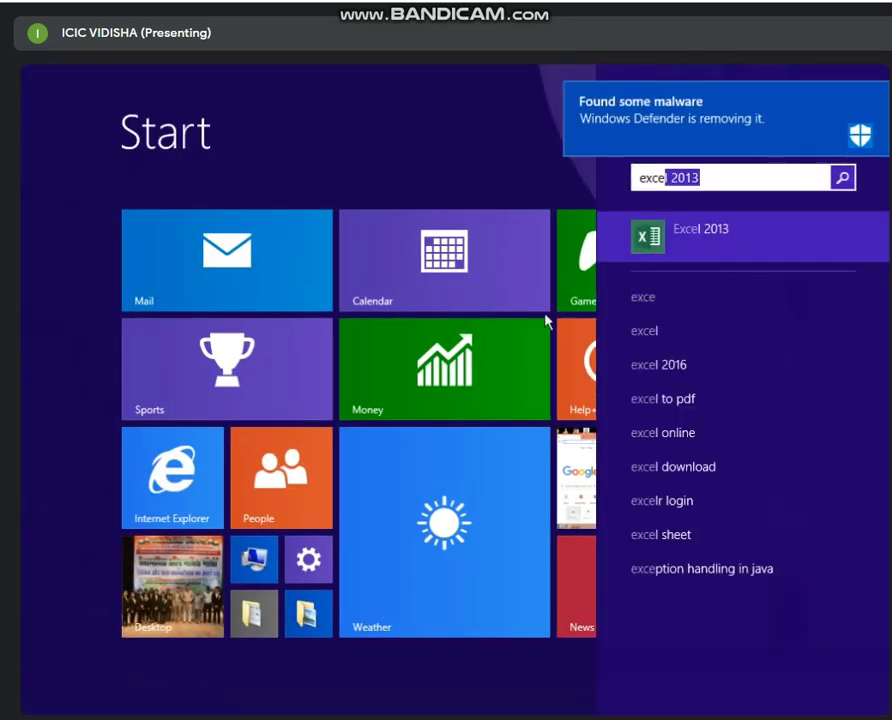
click(646, 258)
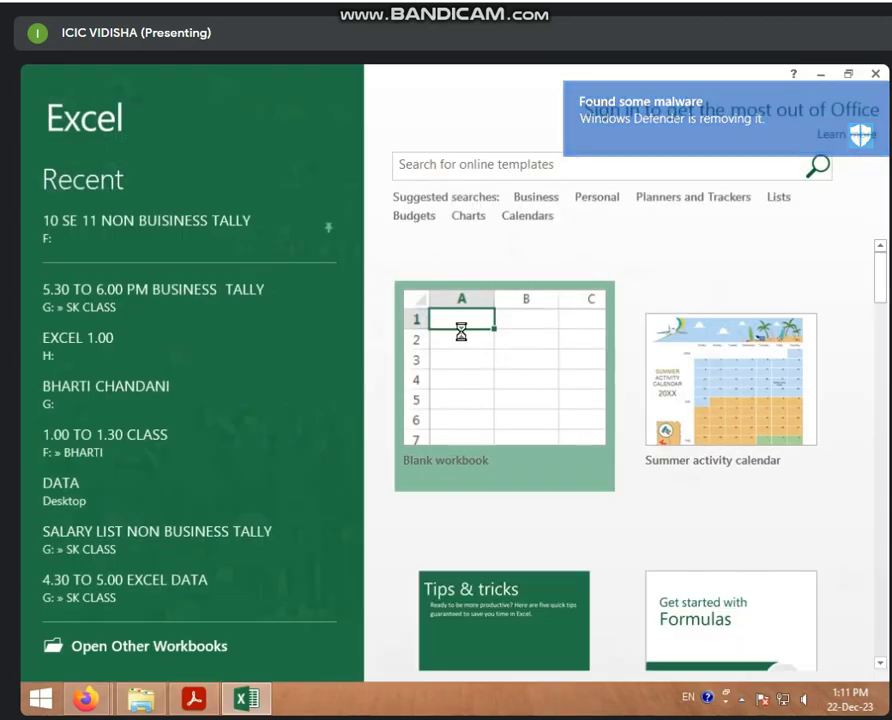
click(461, 336)
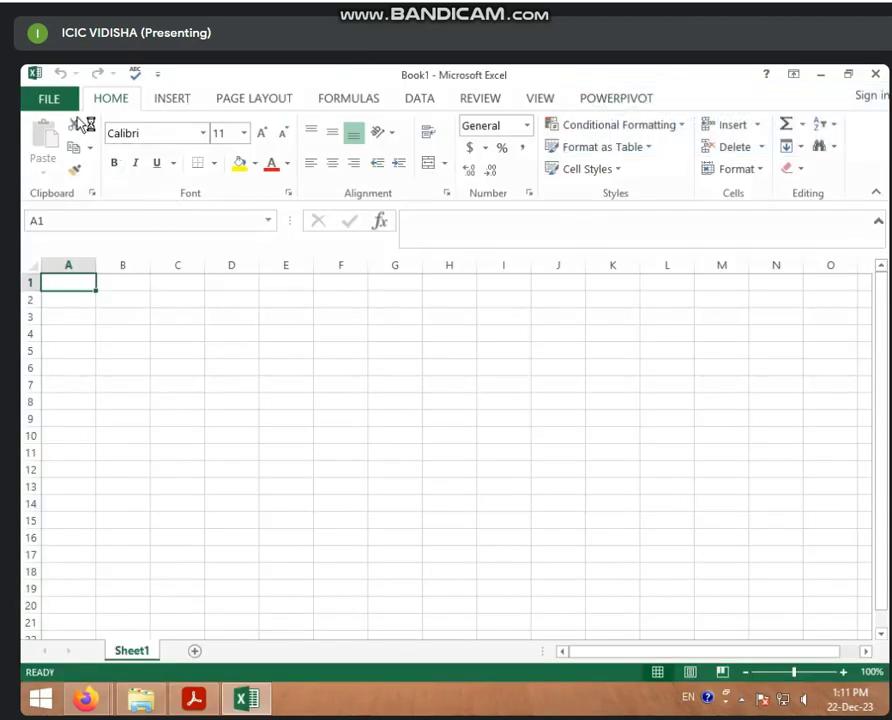
click(74, 107)
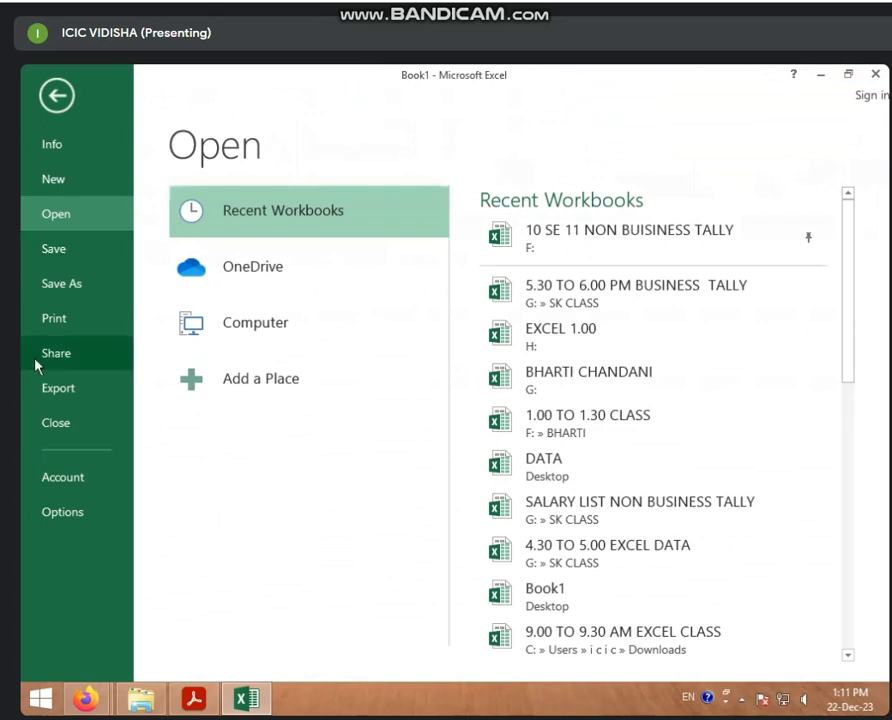
click(54, 182)
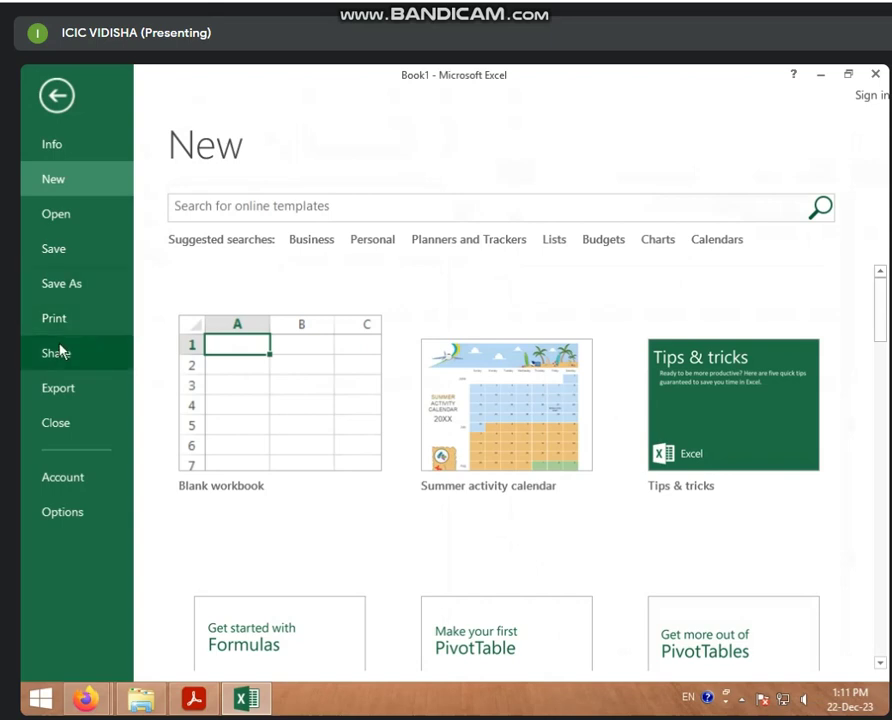
click(79, 361)
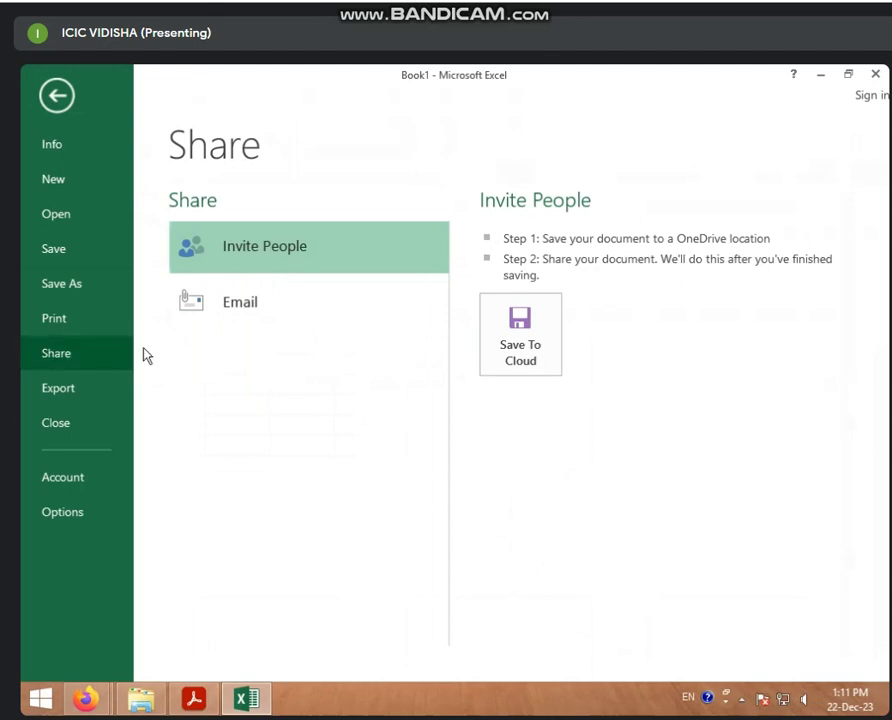
click(95, 389)
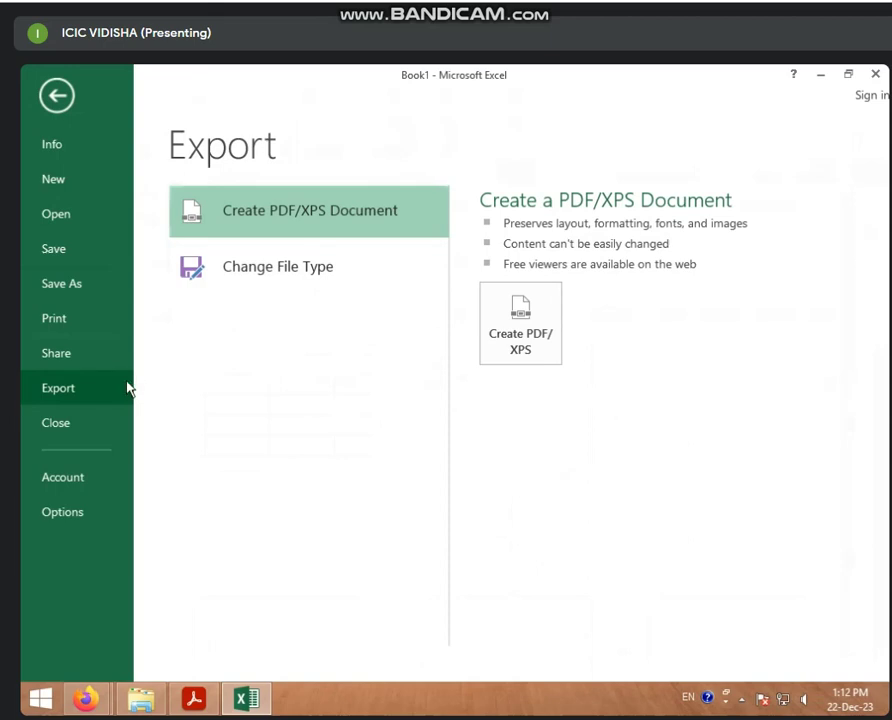
click(57, 95)
click(240, 316)
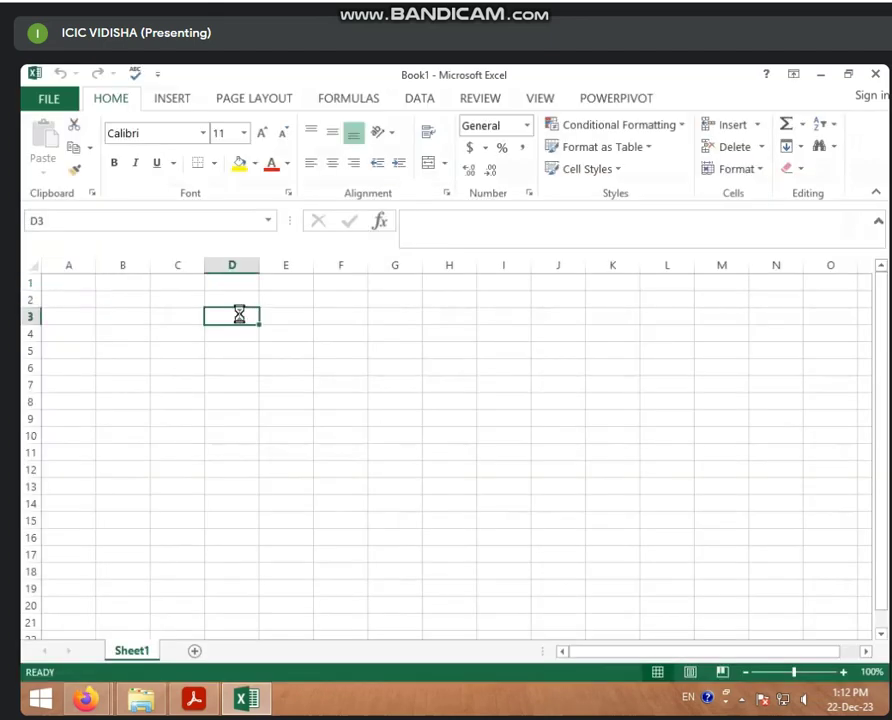
Step: Enter 2 in C2 and 4 in C3 to seed the number series
scroll(241, 320, up, 4)
click(242, 323)
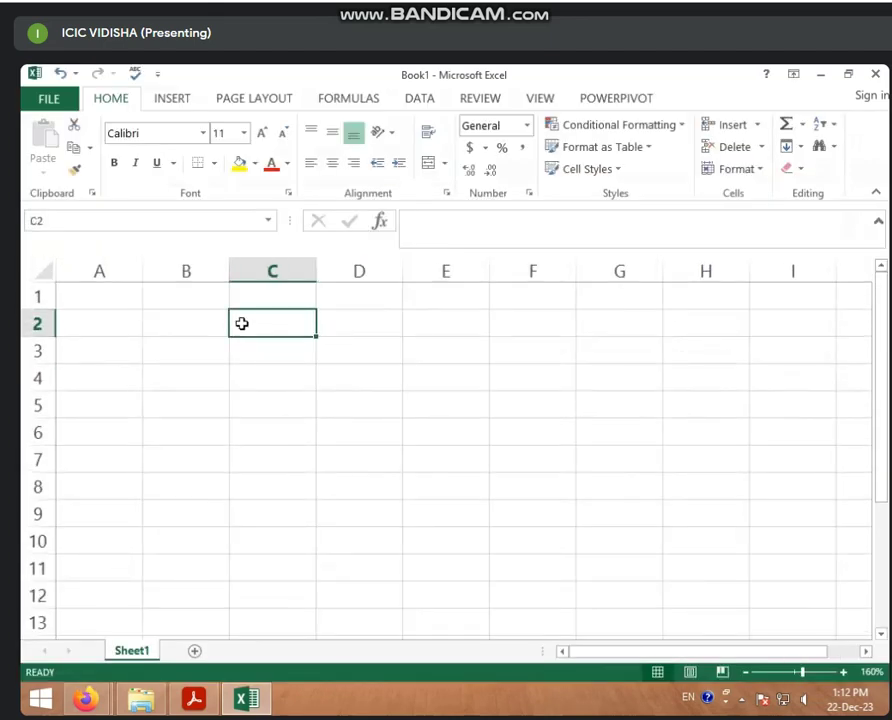
text(2)
key(Return)
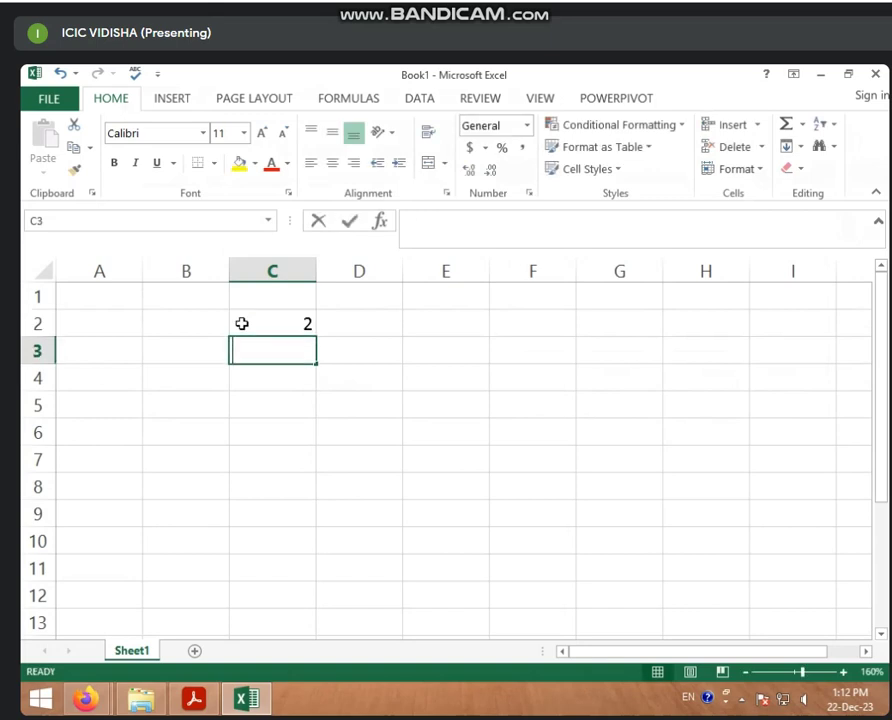
text(4)
key(Return)
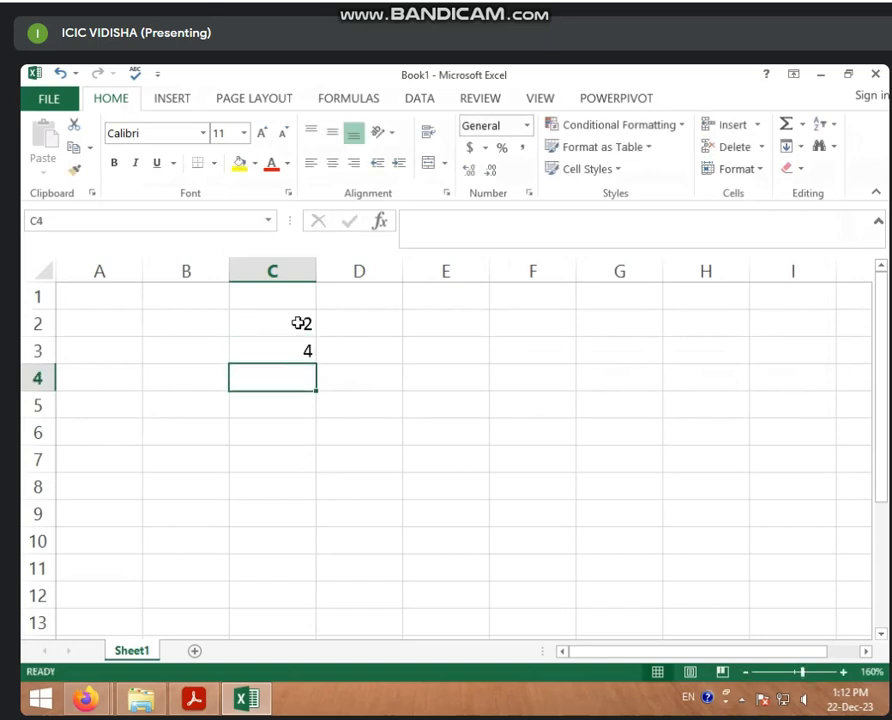
Step: Fill the series through C2:G8 as columns counting 2 to 14, then show File Info
mouse_move(299, 323)
mouse_down()
mouse_move(316, 500)
mouse_move(636, 494)
mouse_up()
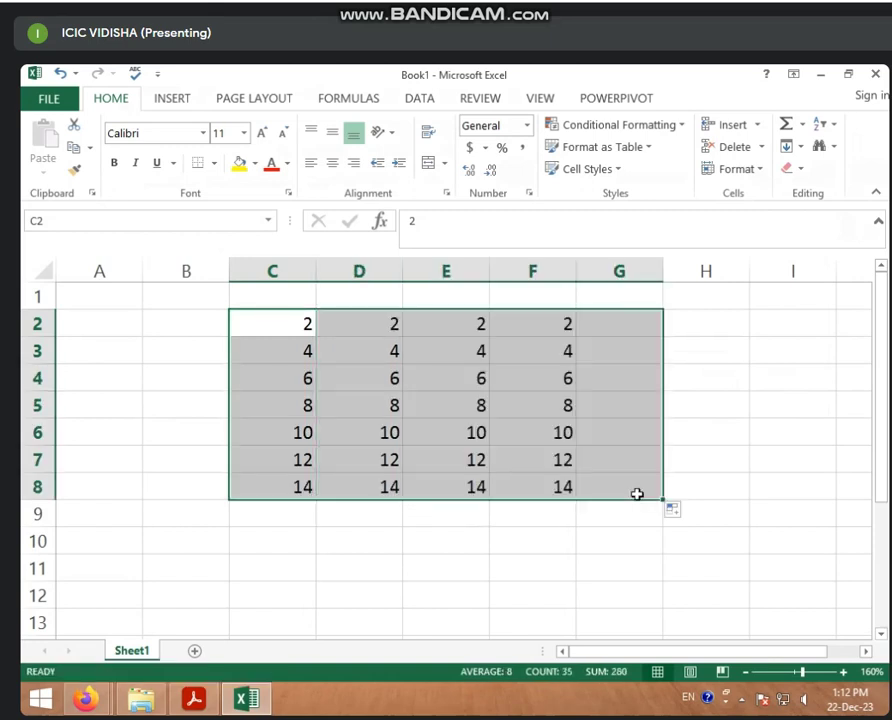
click(563, 511)
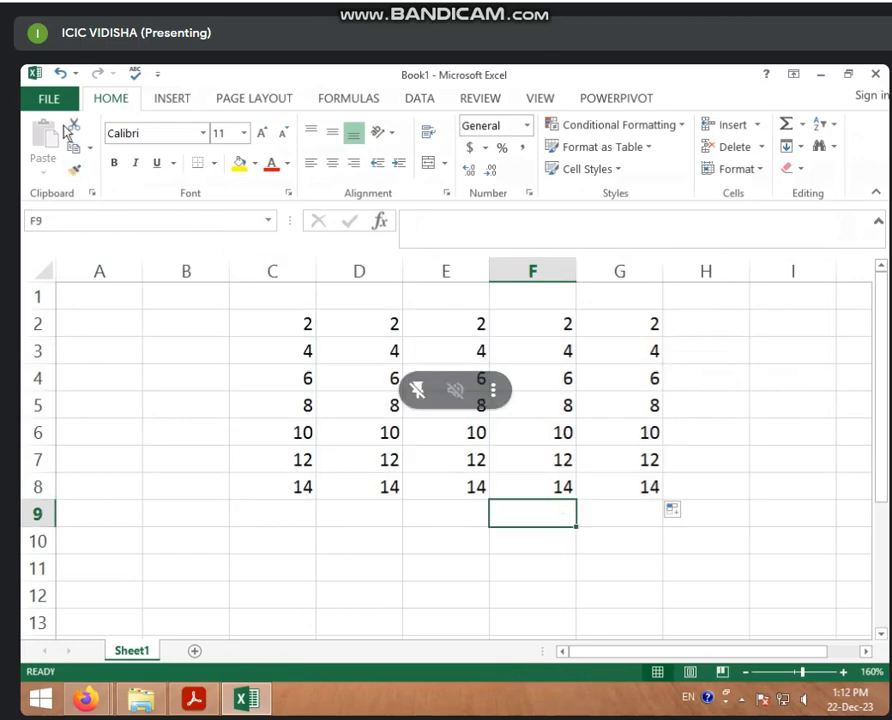
click(47, 97)
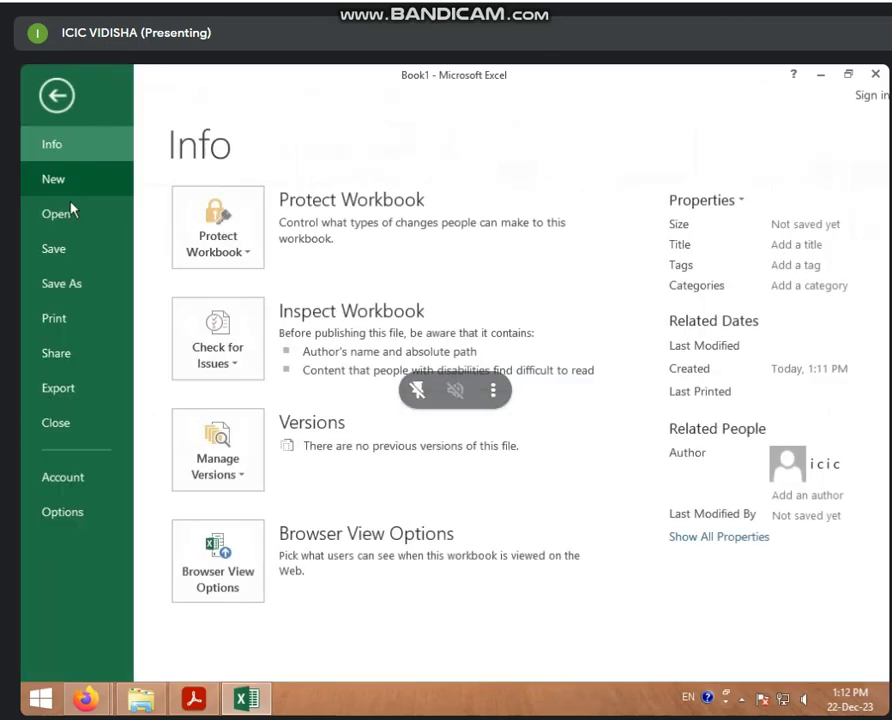
Step: Export the sheet as a PDF named 'excel sheet pdf' on Local Disk (H:) and publish it
click(68, 390)
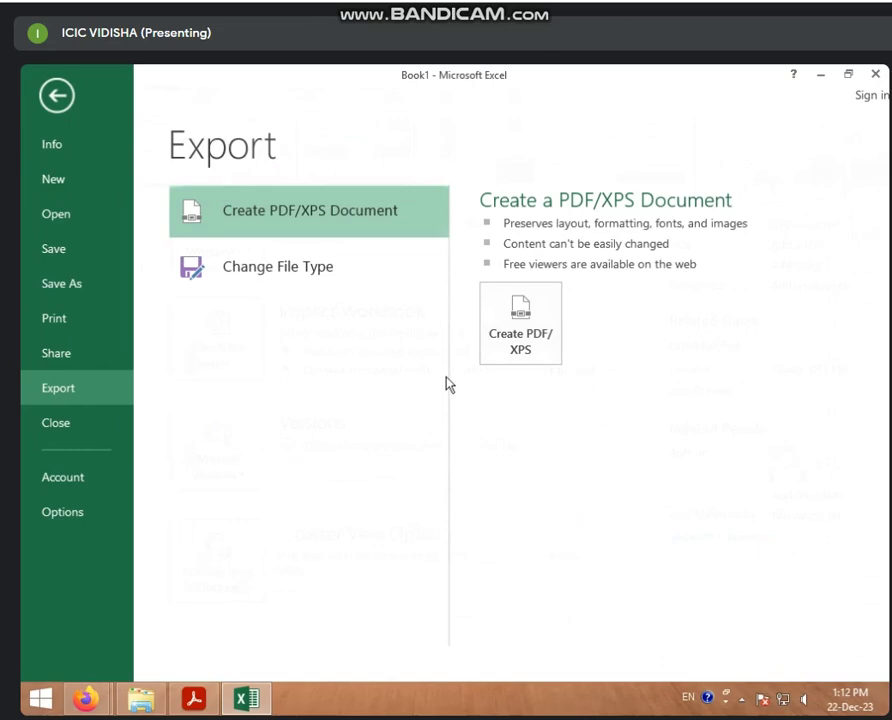
click(511, 332)
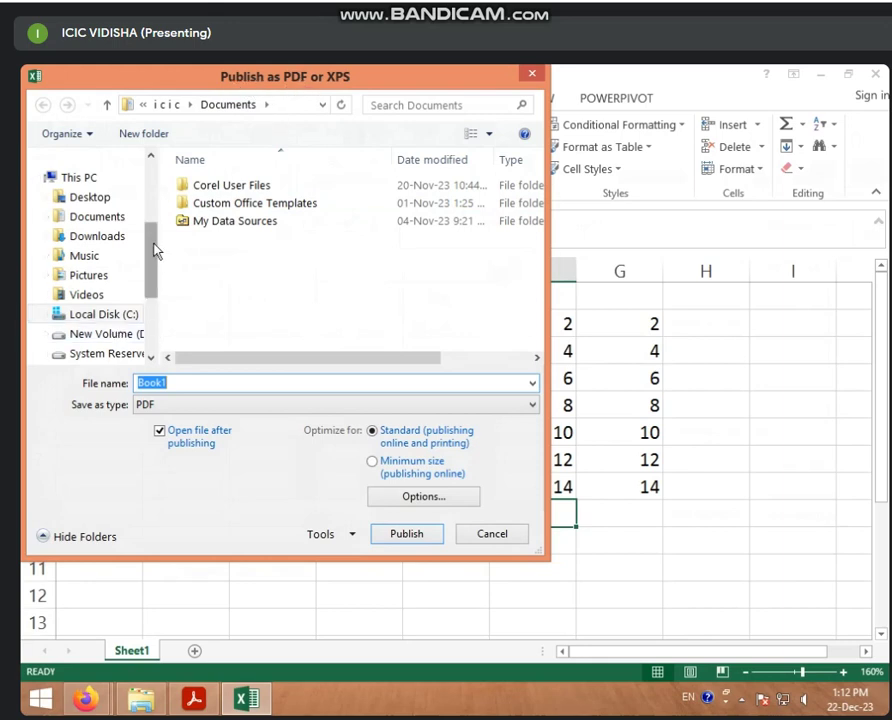
drag(148, 256, 151, 293)
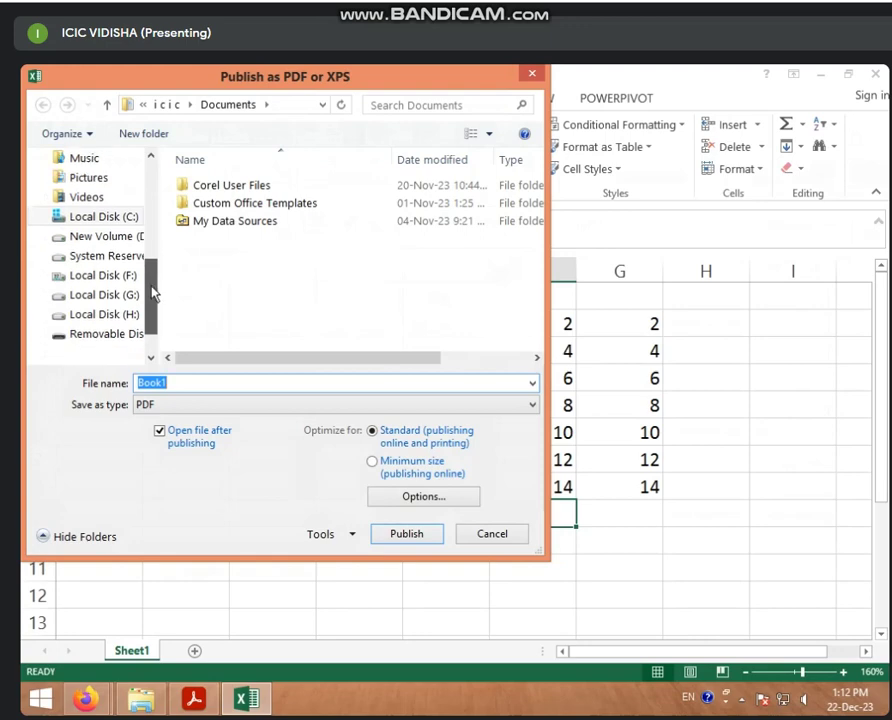
click(105, 314)
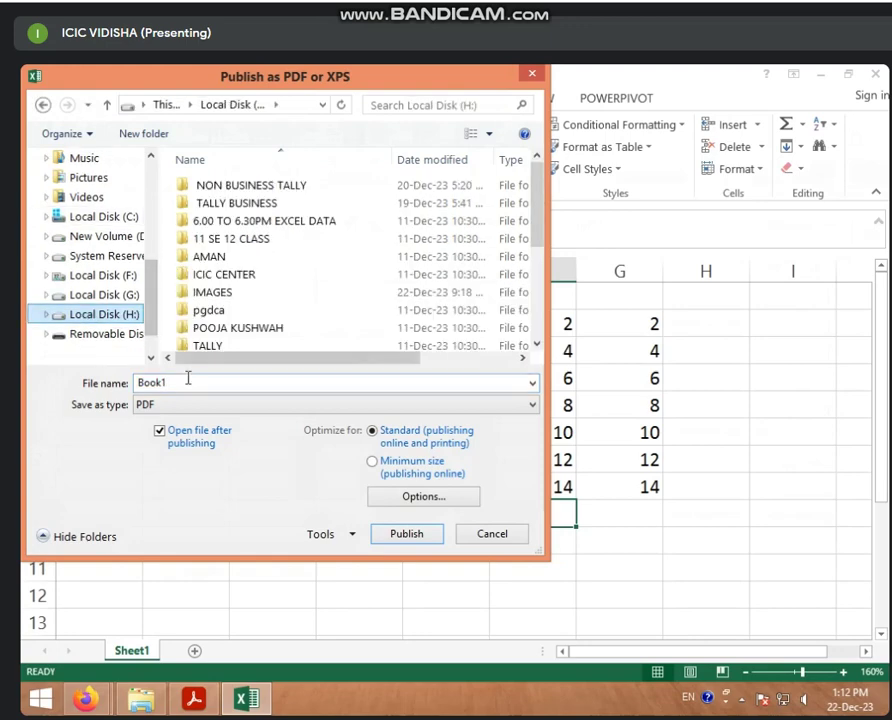
double_click(187, 380)
key(BackSpace)
text(exc)
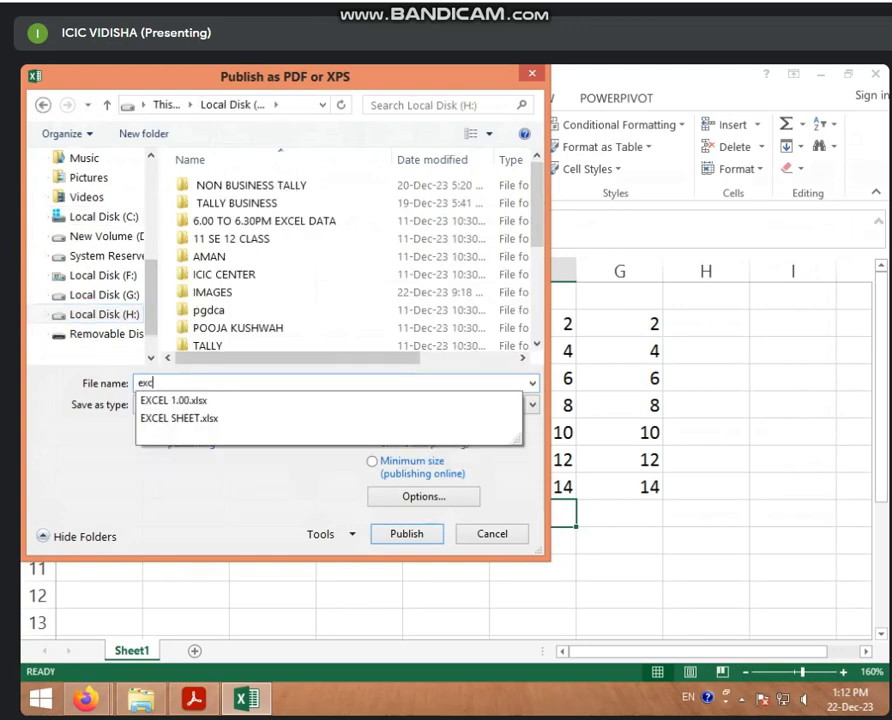
text(el sheet)
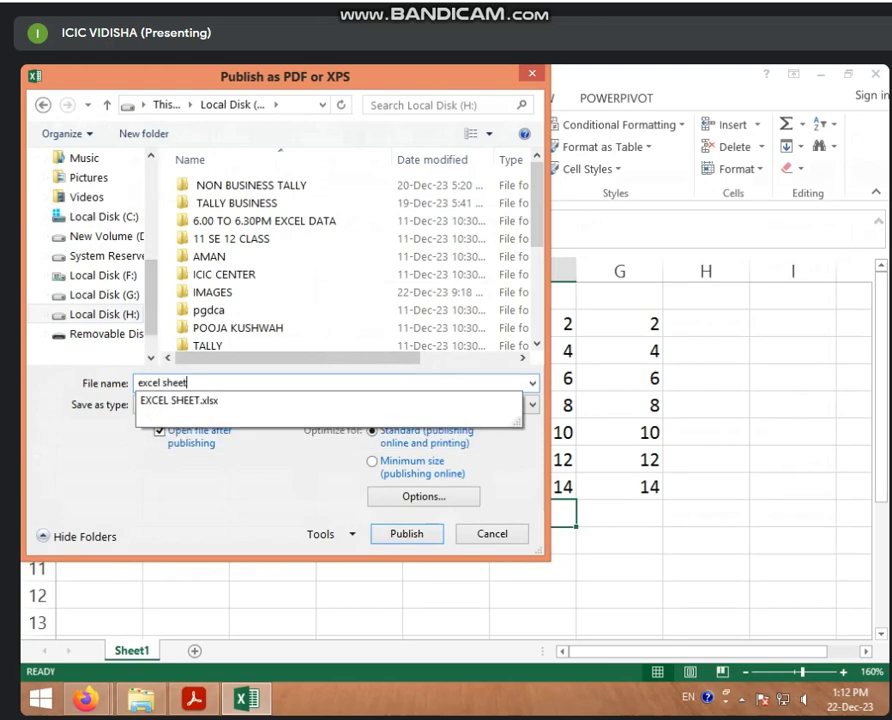
click(187, 379)
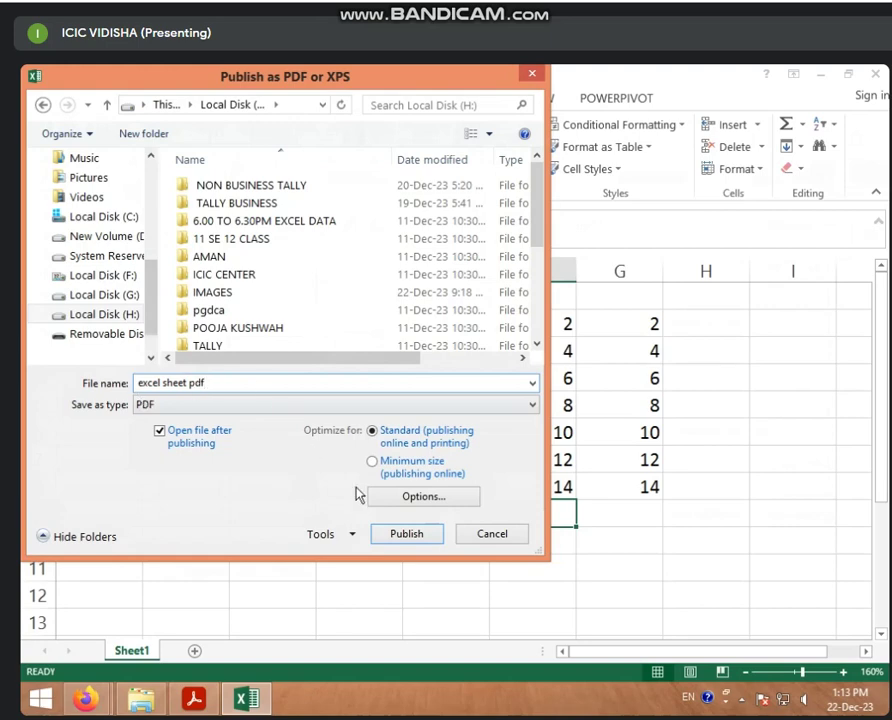
click(405, 535)
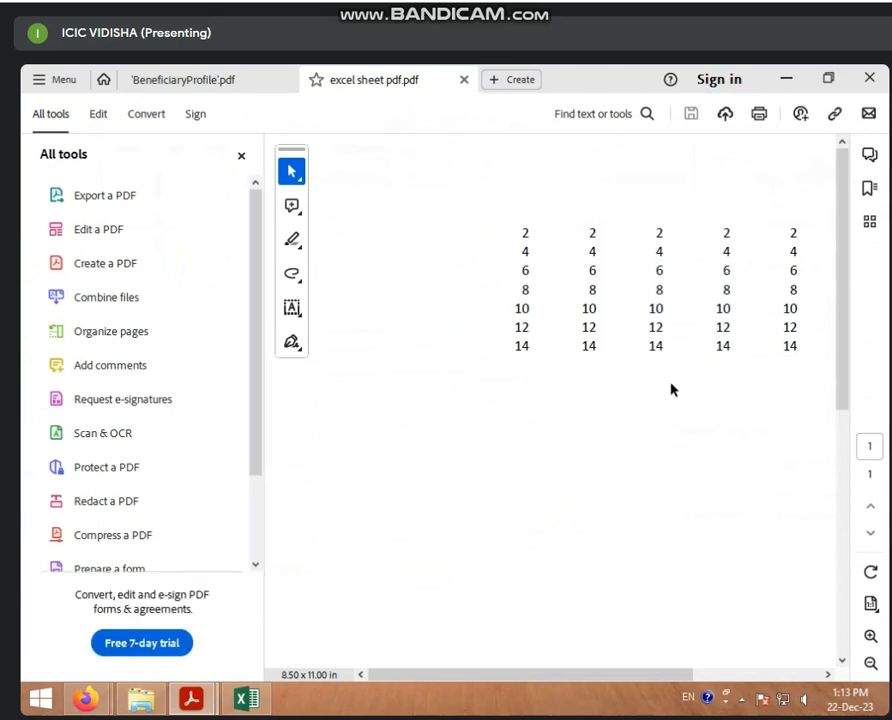
Step: Close the excel sheet pdf tab and quit Acrobat Reader
click(869, 78)
click(480, 412)
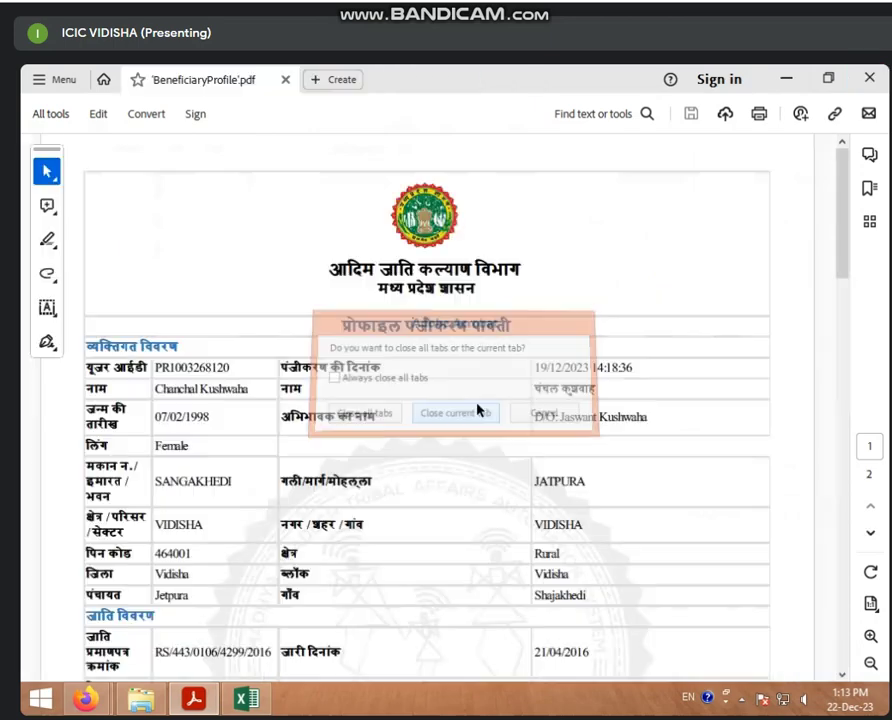
click(869, 78)
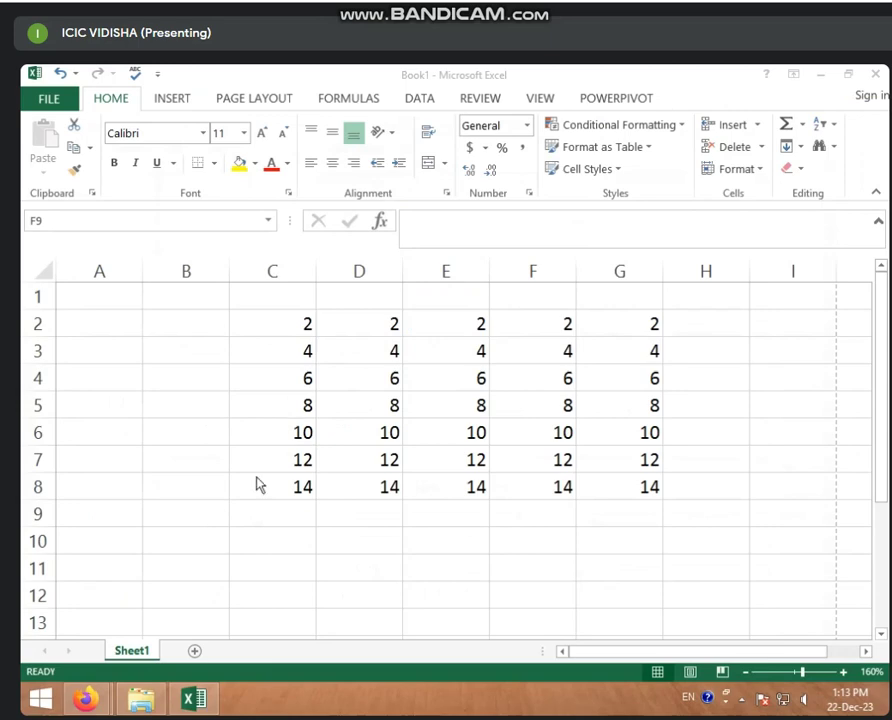
click(821, 74)
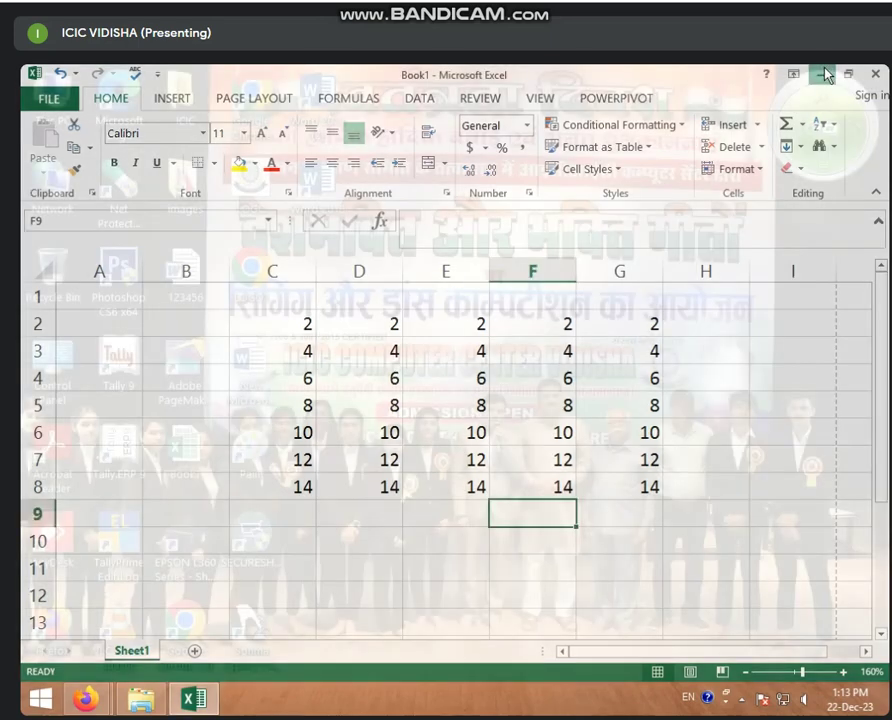
double_click(66, 124)
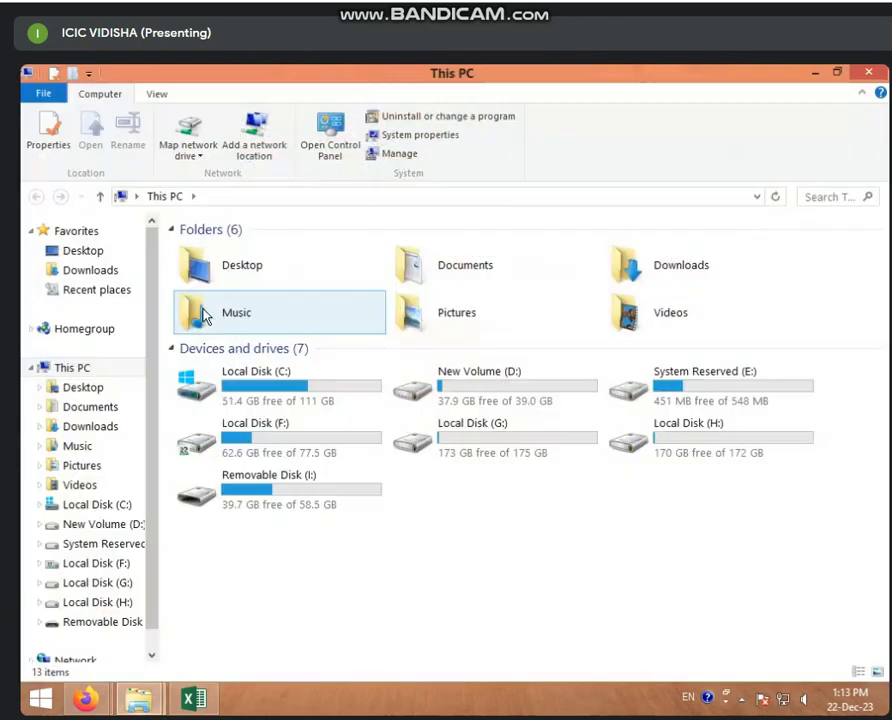
double_click(697, 437)
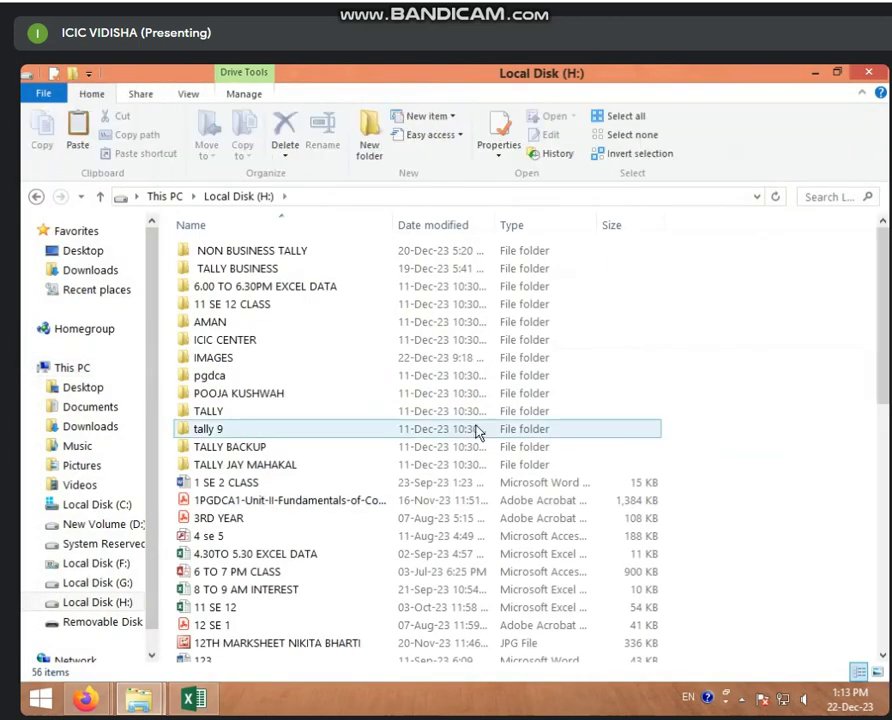
scroll(275, 386, down, 6)
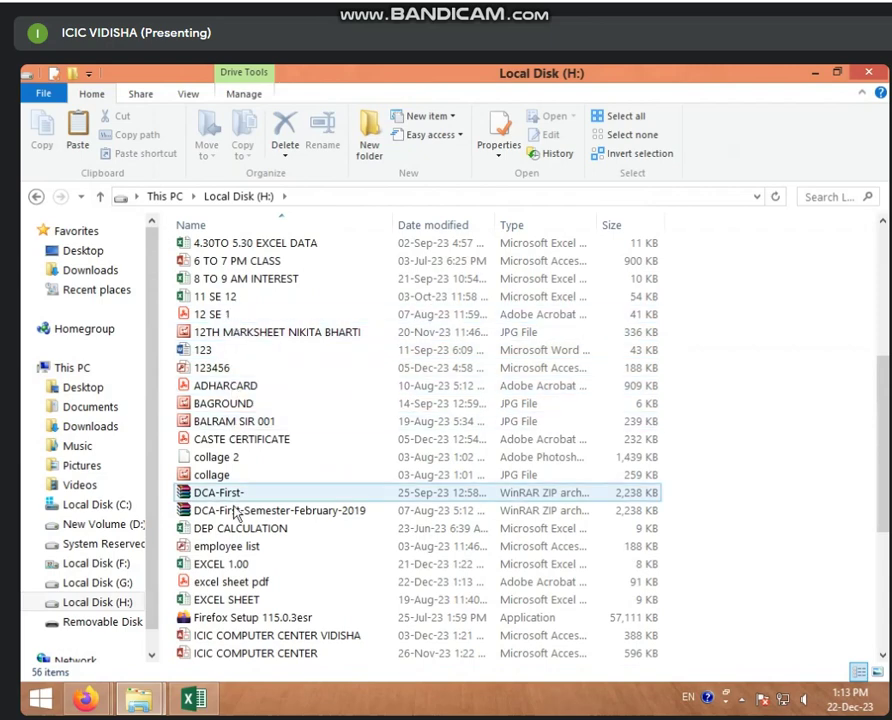
scroll(254, 520, down, 1)
scroll(254, 519, down, 1)
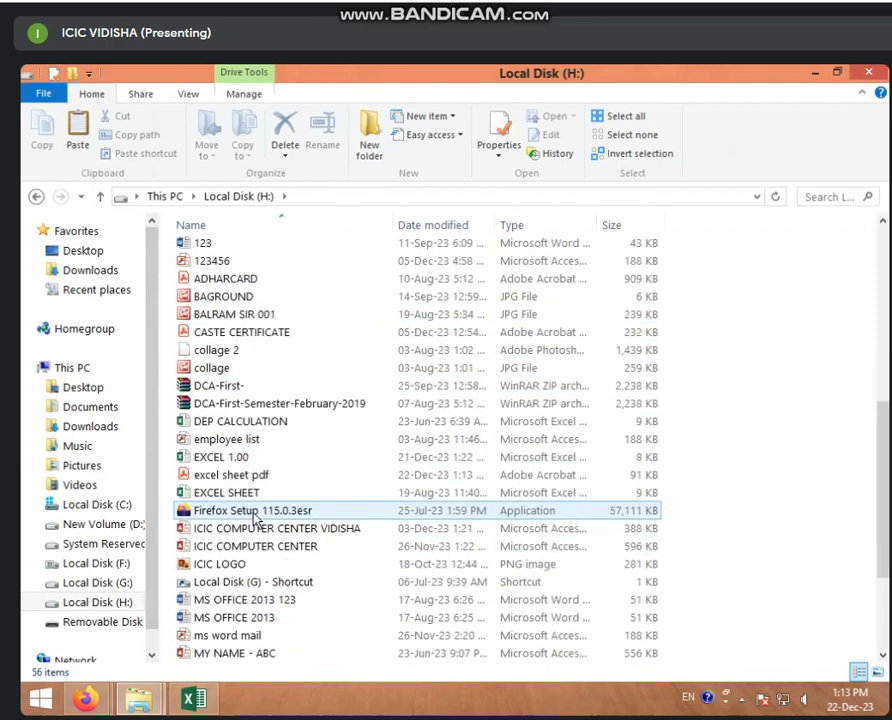
click(254, 479)
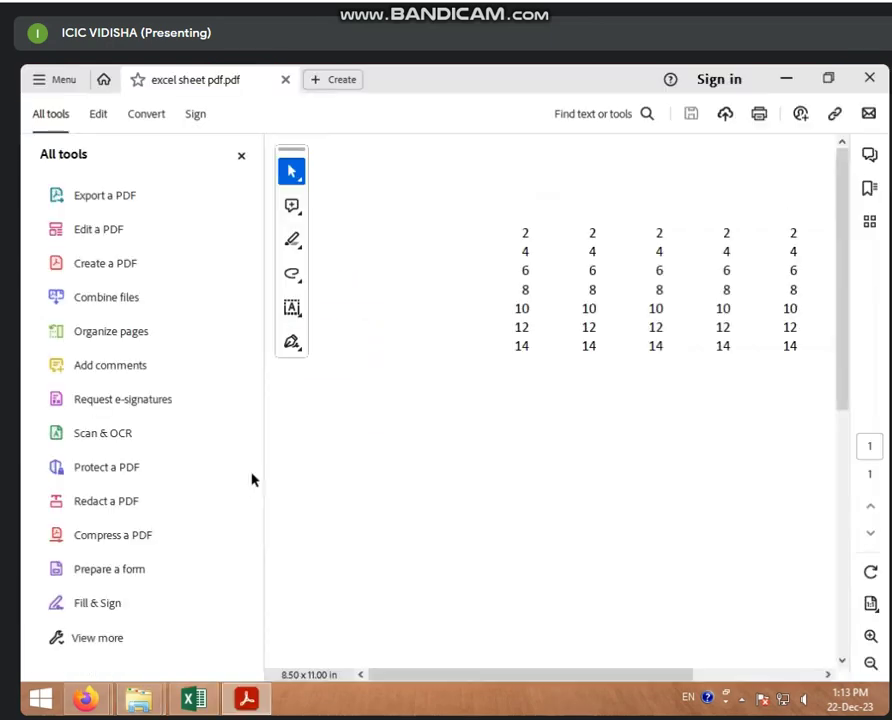
click(241, 156)
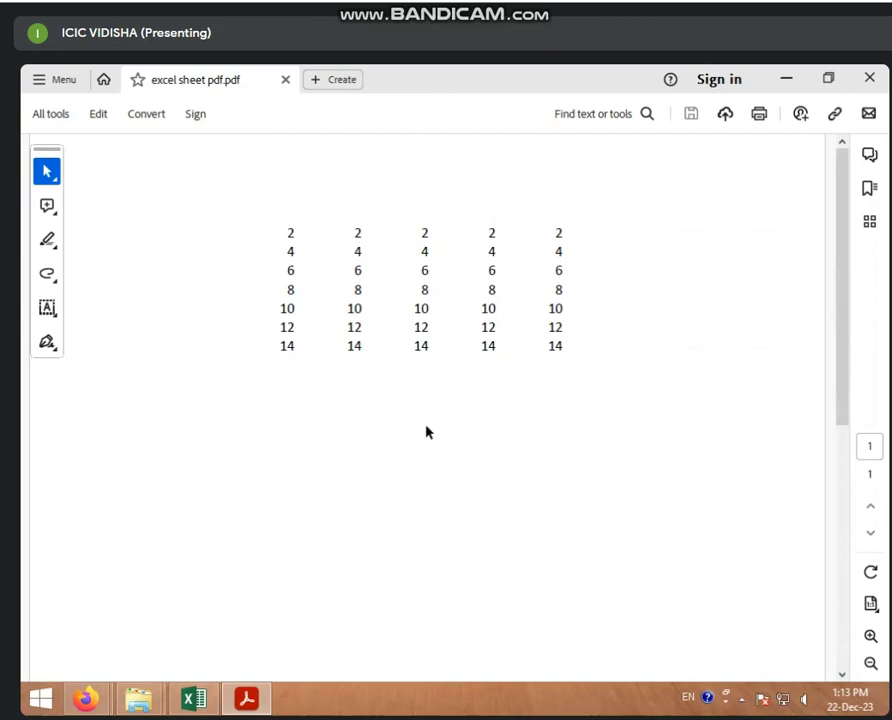
click(869, 78)
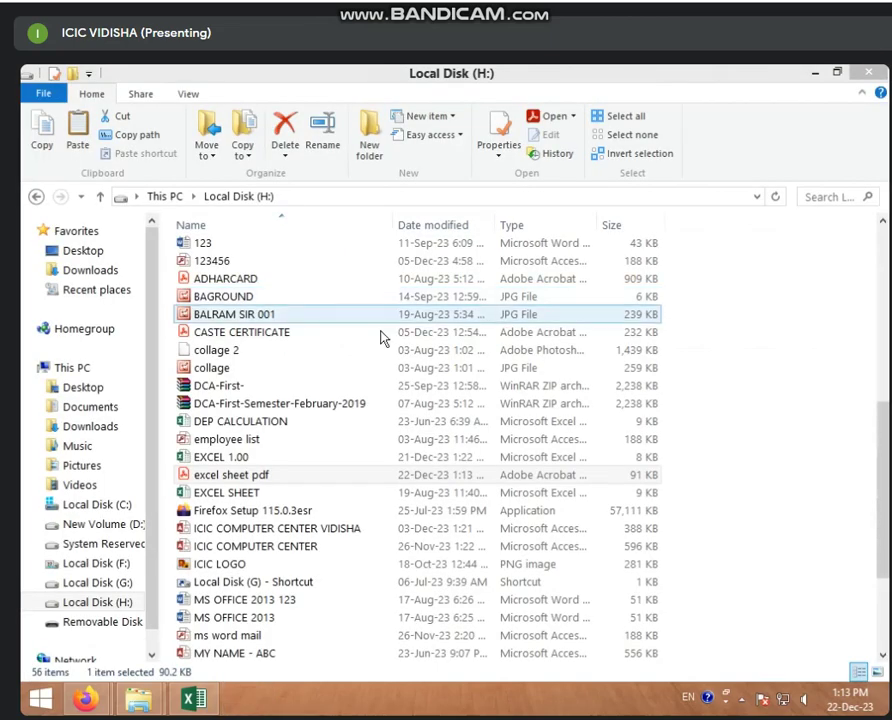
click(194, 699)
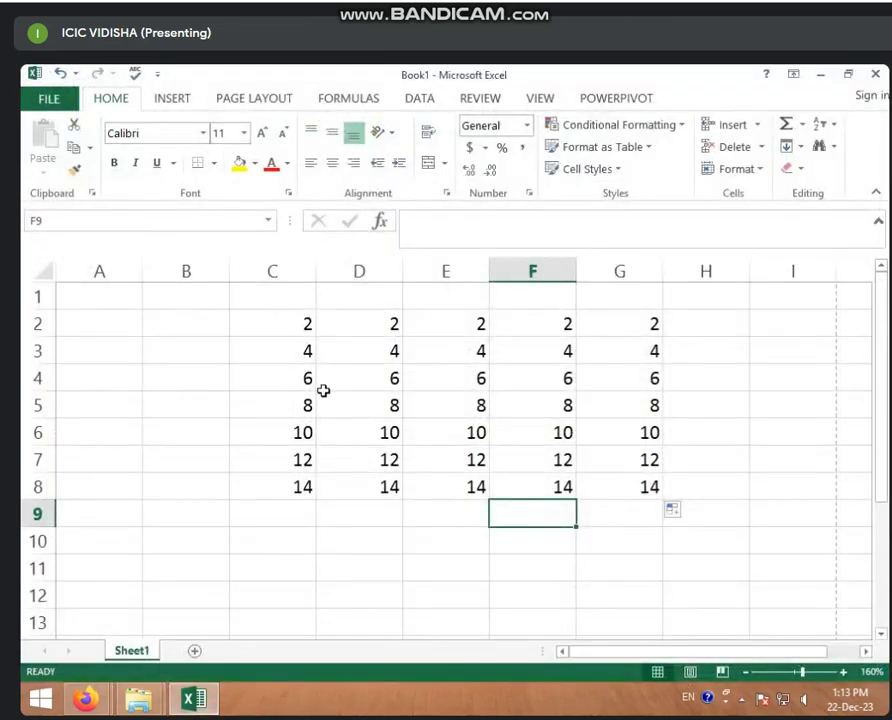
Step: Apply All Borders to every cell of the C2:G8 number table
click(309, 327)
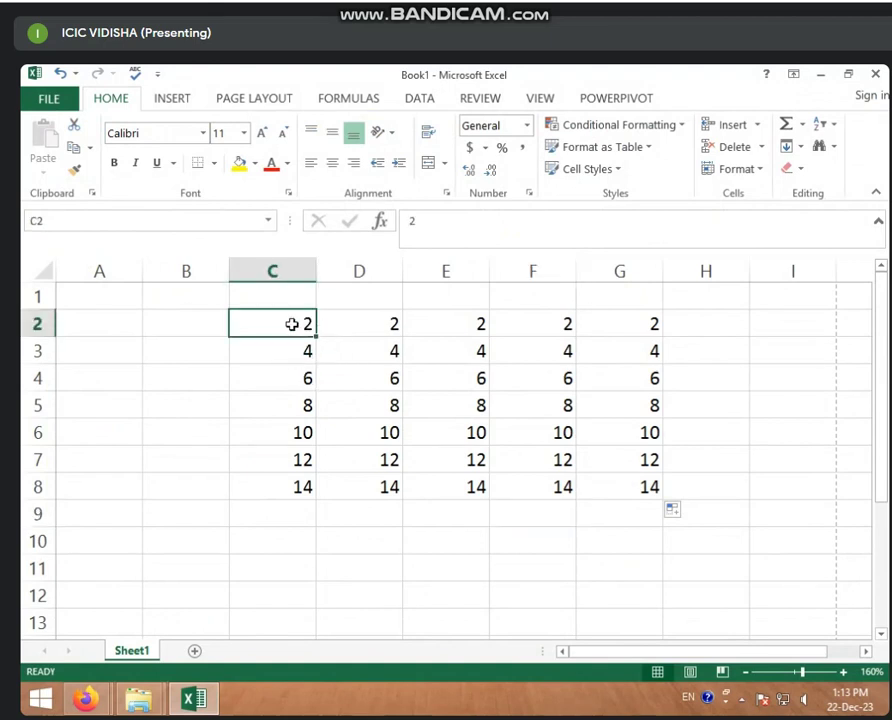
drag(289, 316, 619, 487)
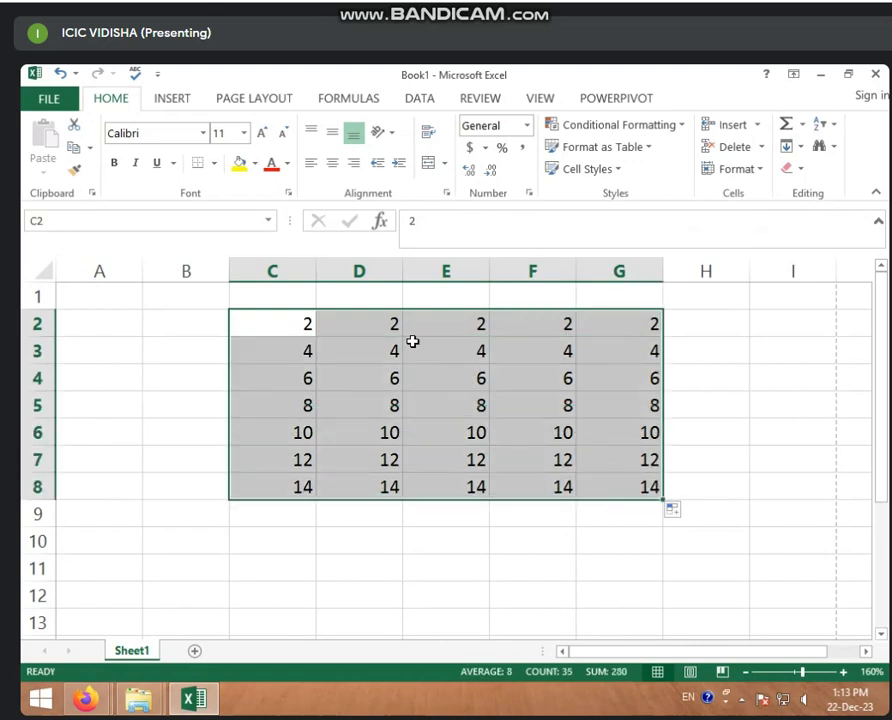
click(213, 170)
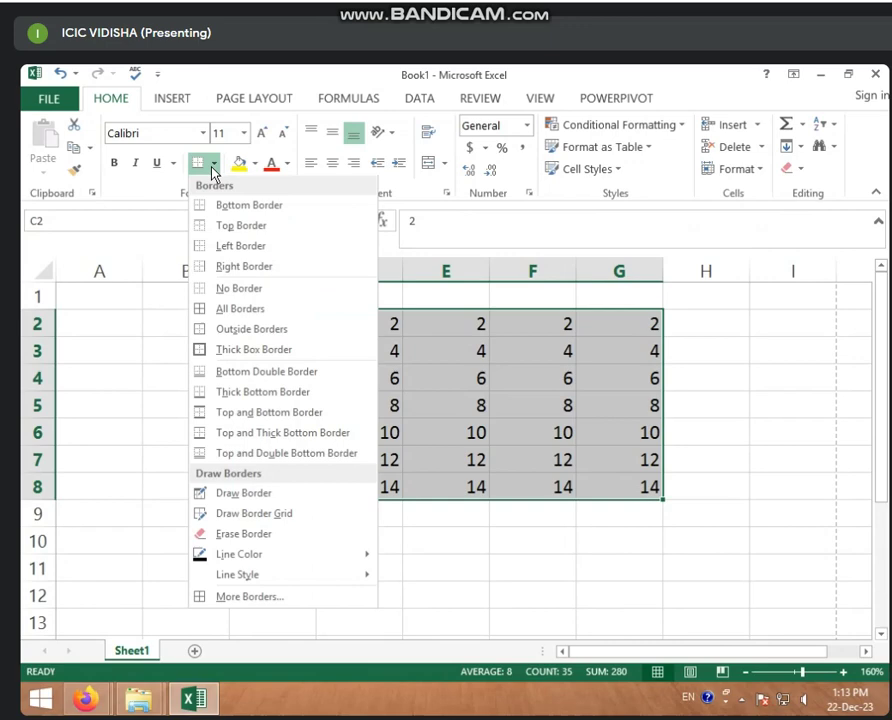
click(215, 311)
click(327, 432)
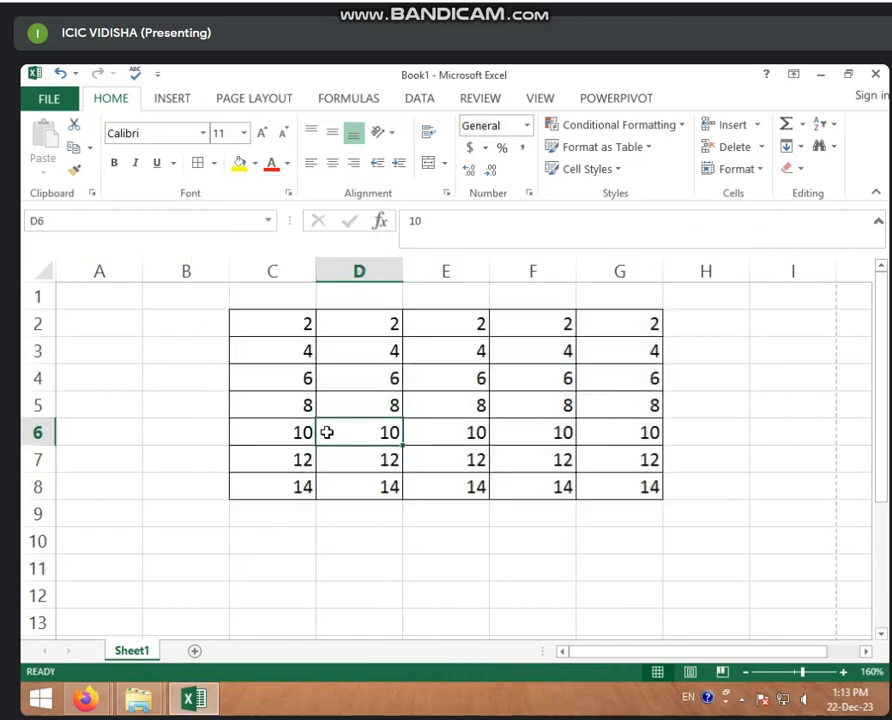
Step: Start a Create PDF/XPS export to Local Disk (G:), replacing the Book1 name with PDF FILE
click(50, 98)
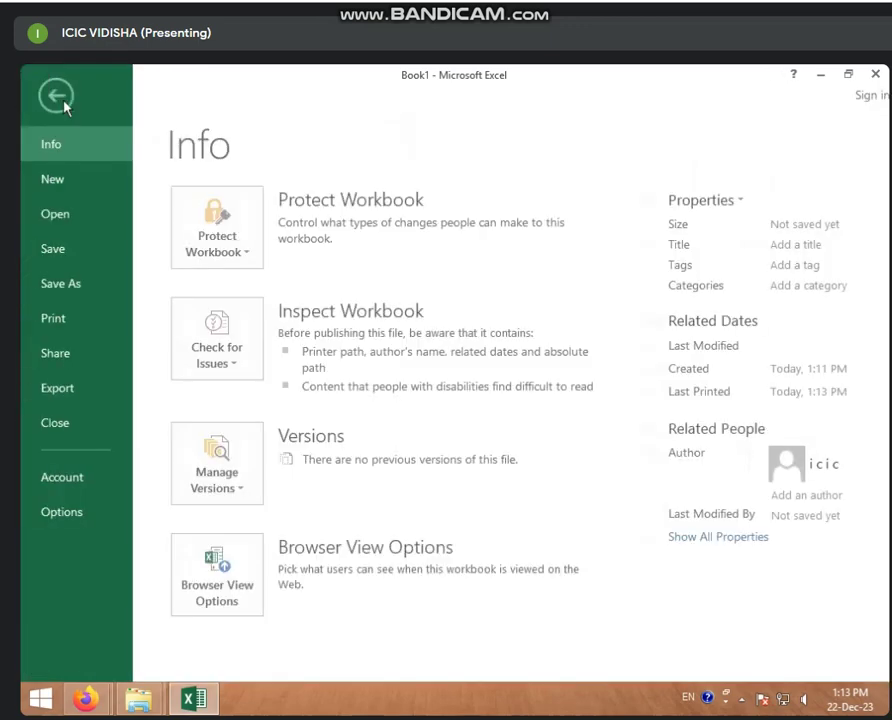
click(58, 389)
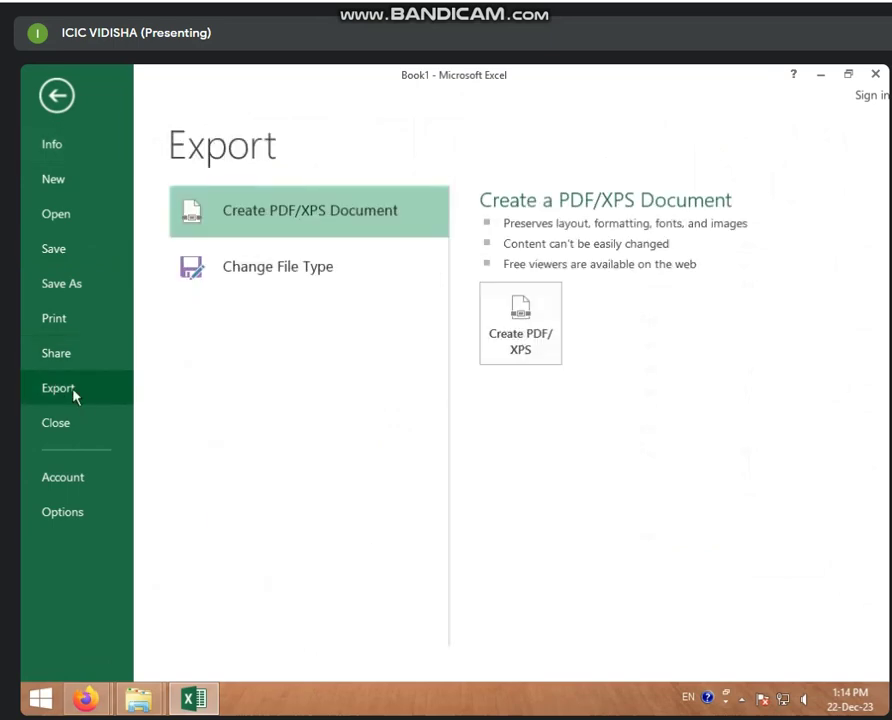
click(503, 350)
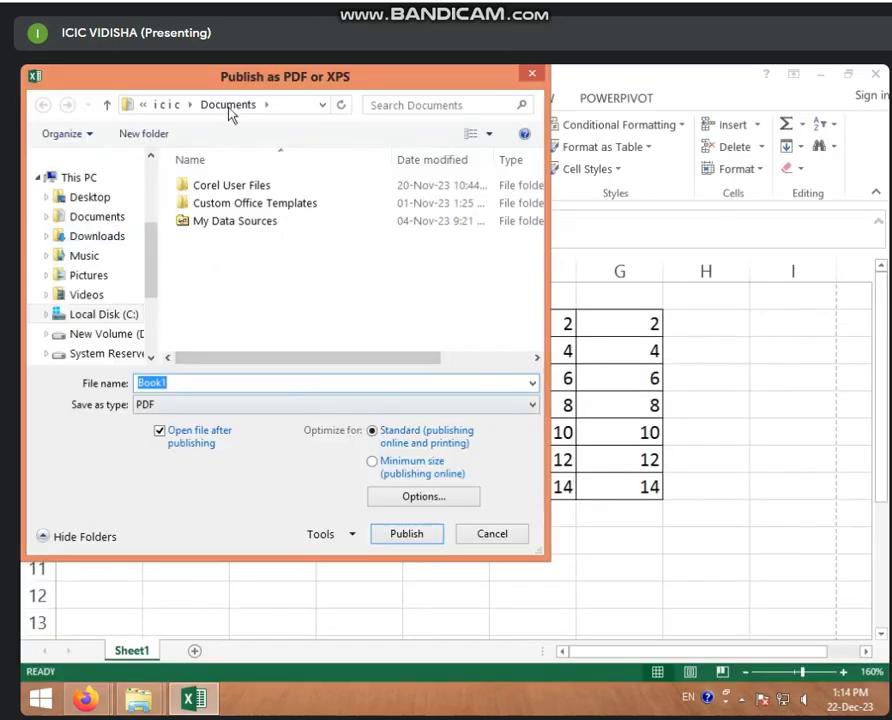
drag(148, 266, 147, 315)
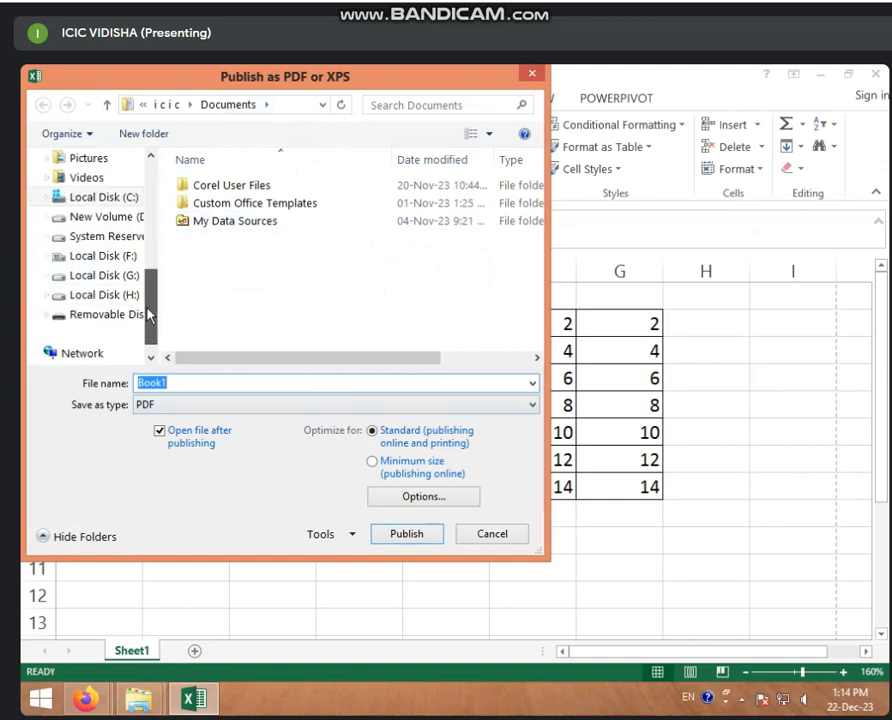
click(112, 277)
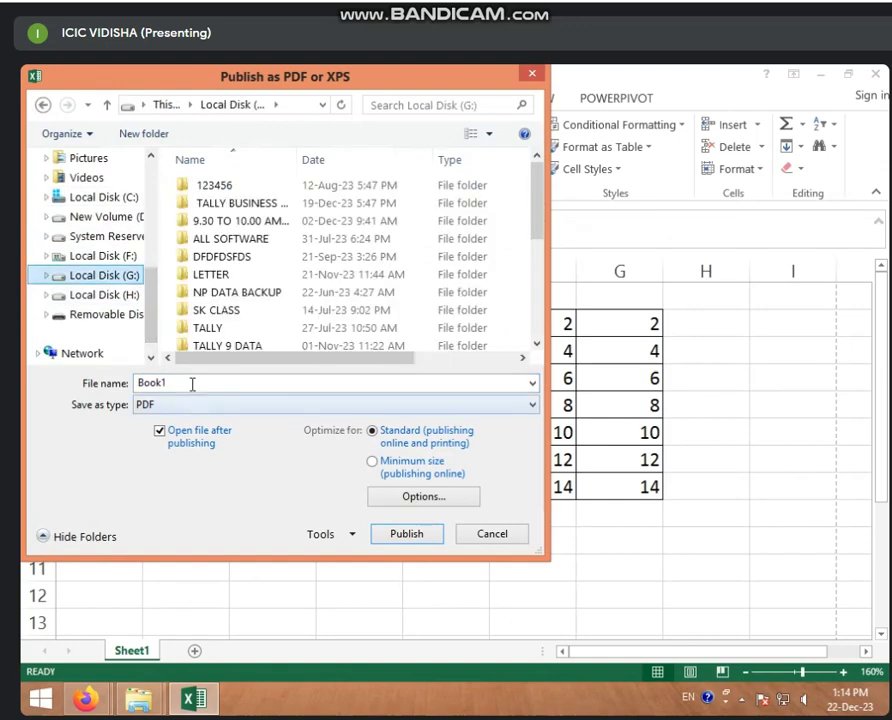
key(BackSpace)
text(pd)
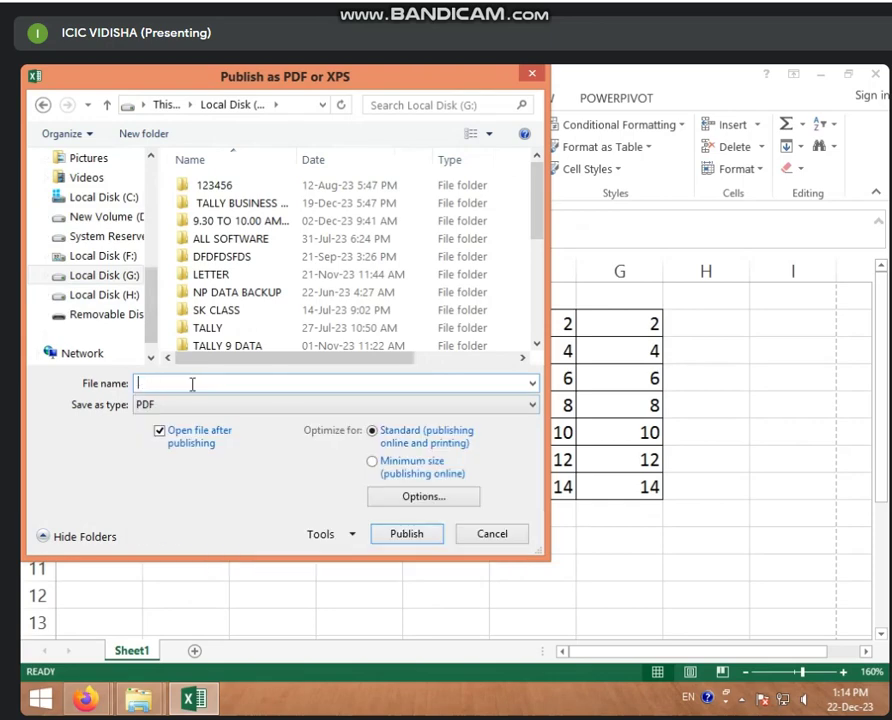
text(PDF FILE)
Step: Publish PDF FILE.pdf, review the bordered table in Acrobat Reader, and return to Excel
click(380, 535)
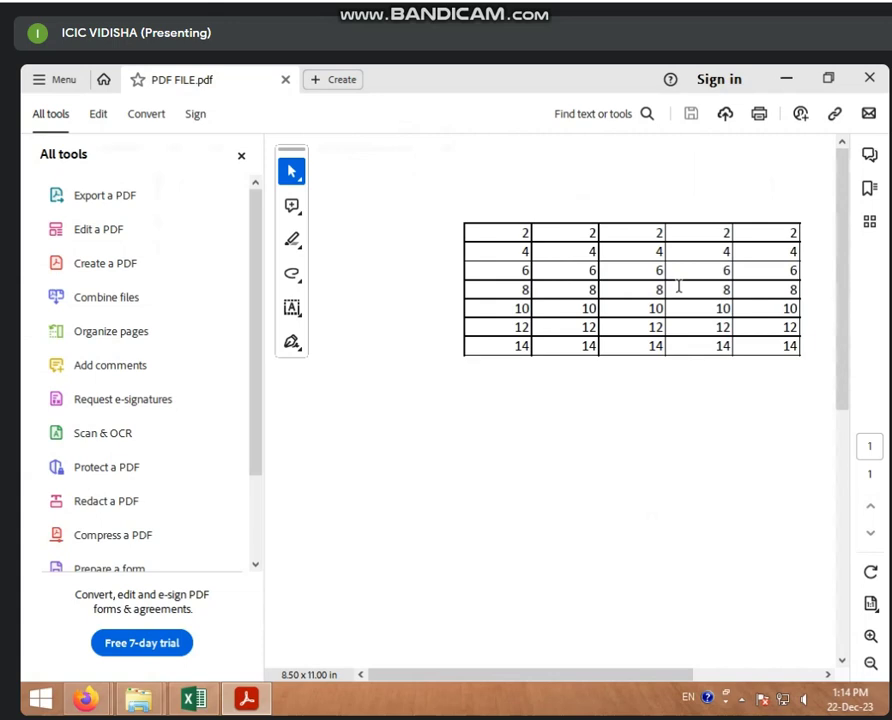
key(alt+Tab)
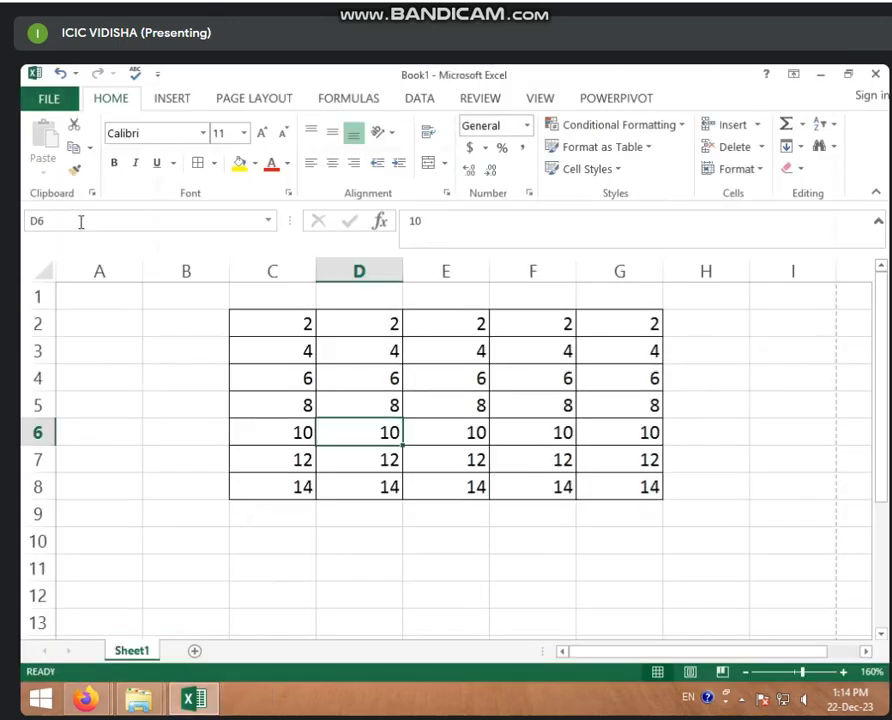
Step: Visit File > Export, then close Book1, cancelling the first save prompt and retrying
click(52, 99)
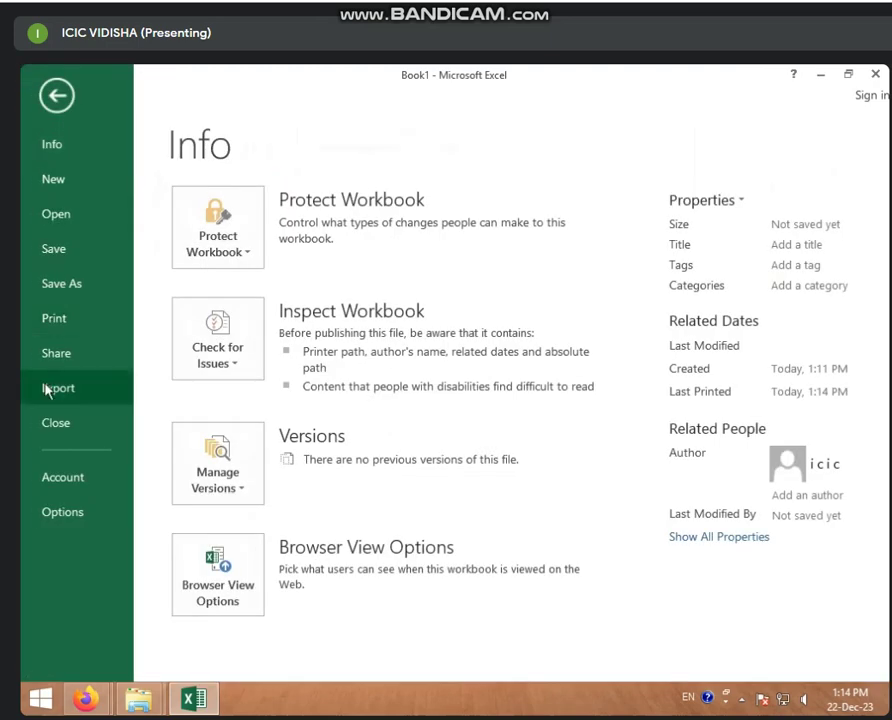
click(46, 390)
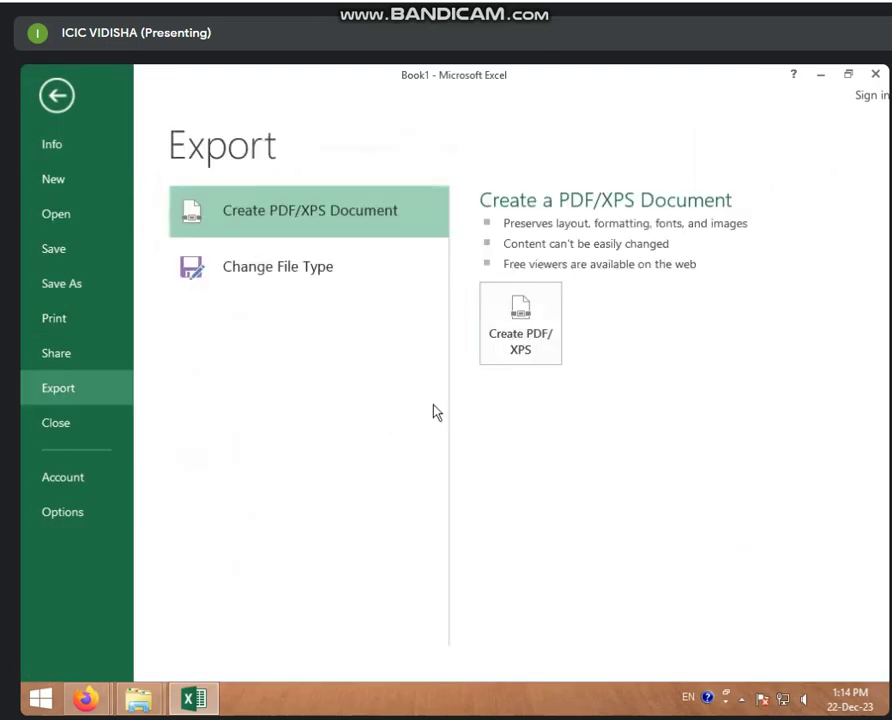
click(104, 425)
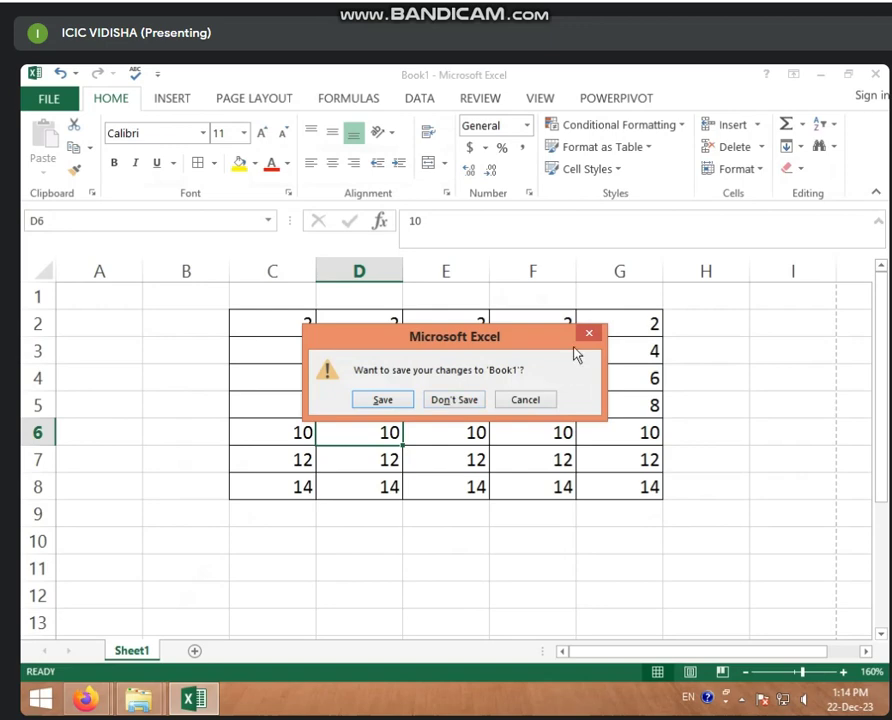
click(587, 337)
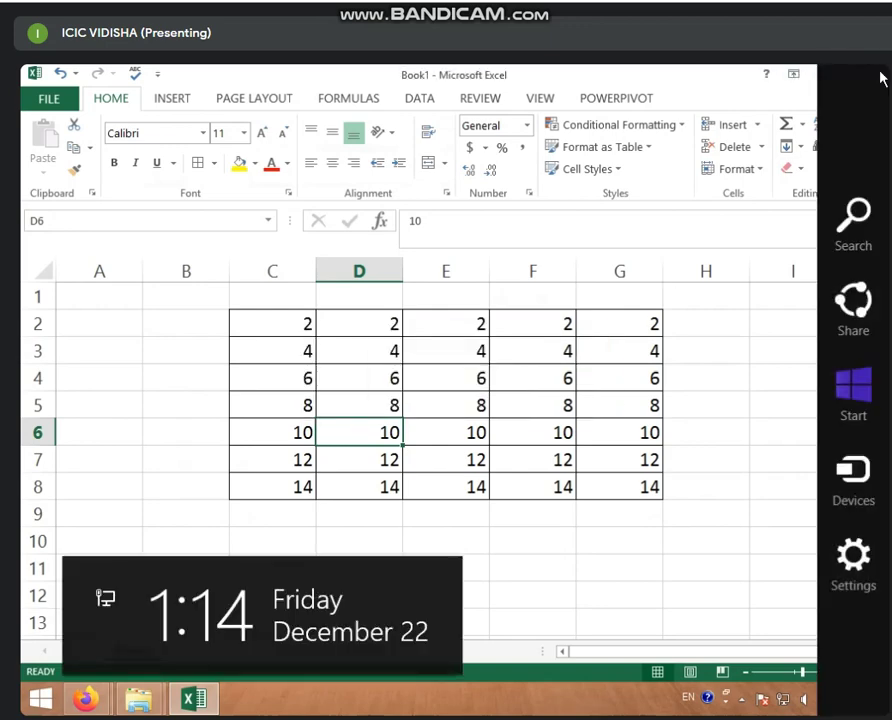
click(876, 74)
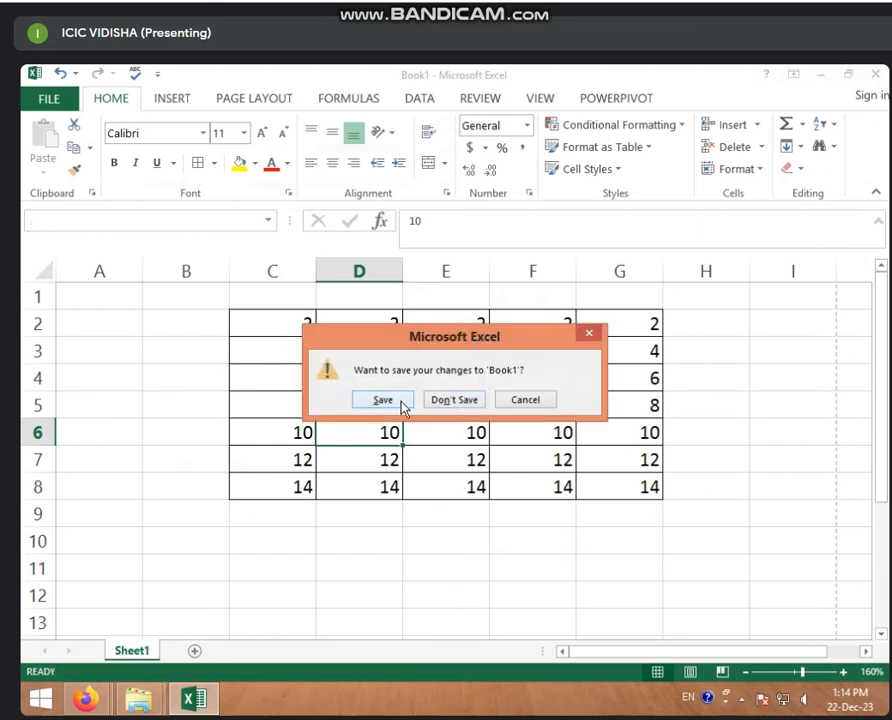
Step: Discard Book1 without saving, close the file window and refresh the desktop twice
click(453, 400)
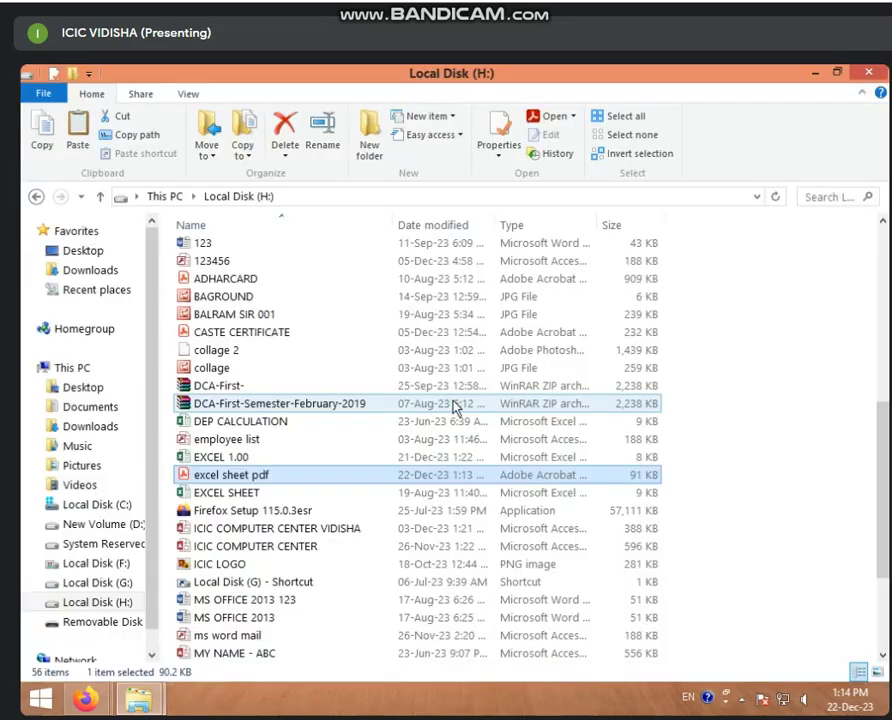
click(882, 70)
right_click(596, 176)
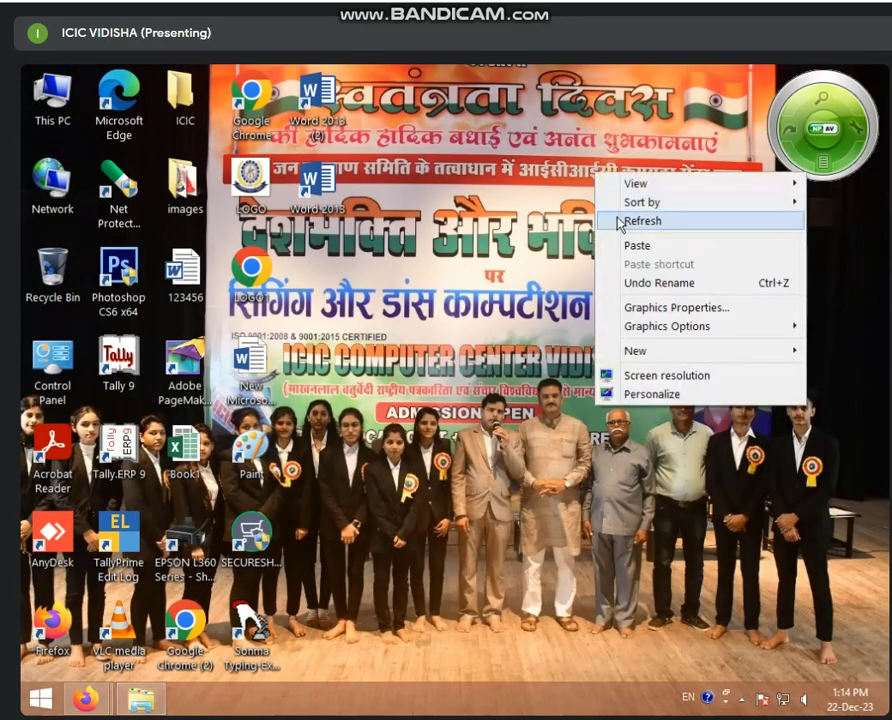
click(640, 221)
right_click(508, 219)
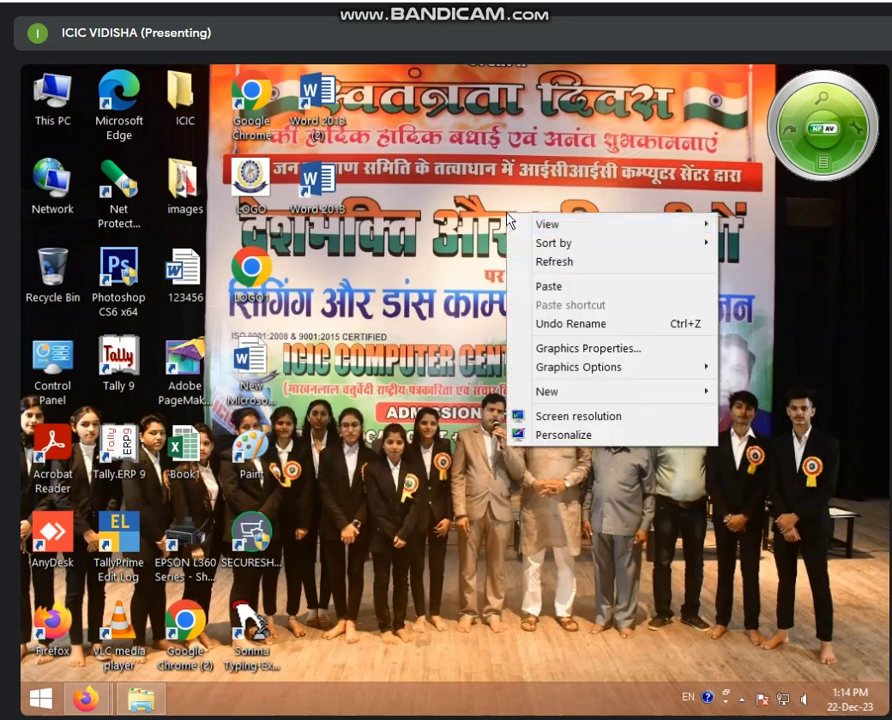
click(530, 259)
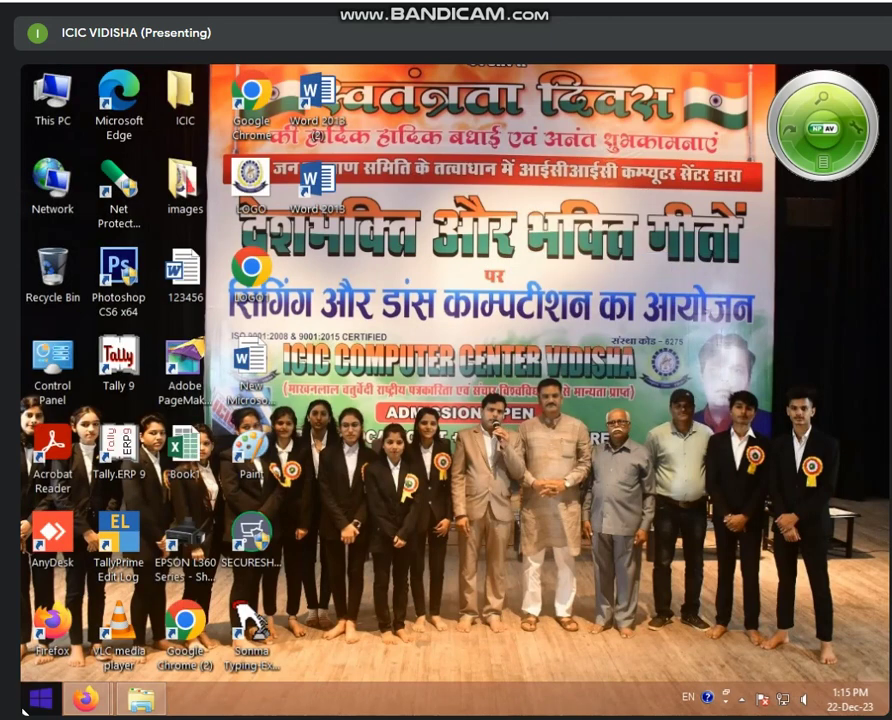
Step: Search 'Exce' on the Start screen and relaunch Excel 2013
click(28, 706)
text(Exc)
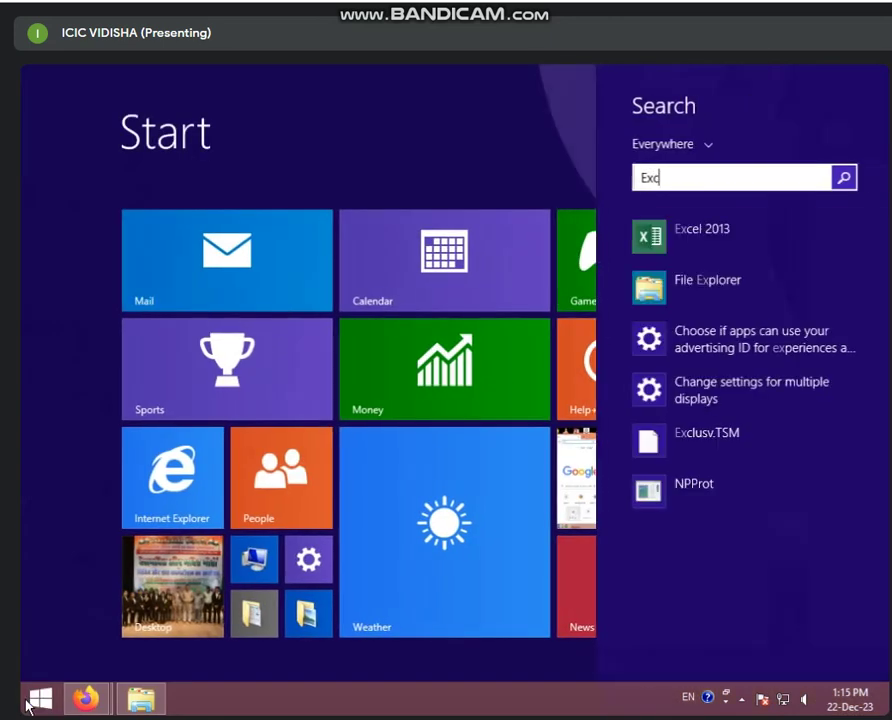
text(el 2013)
click(640, 240)
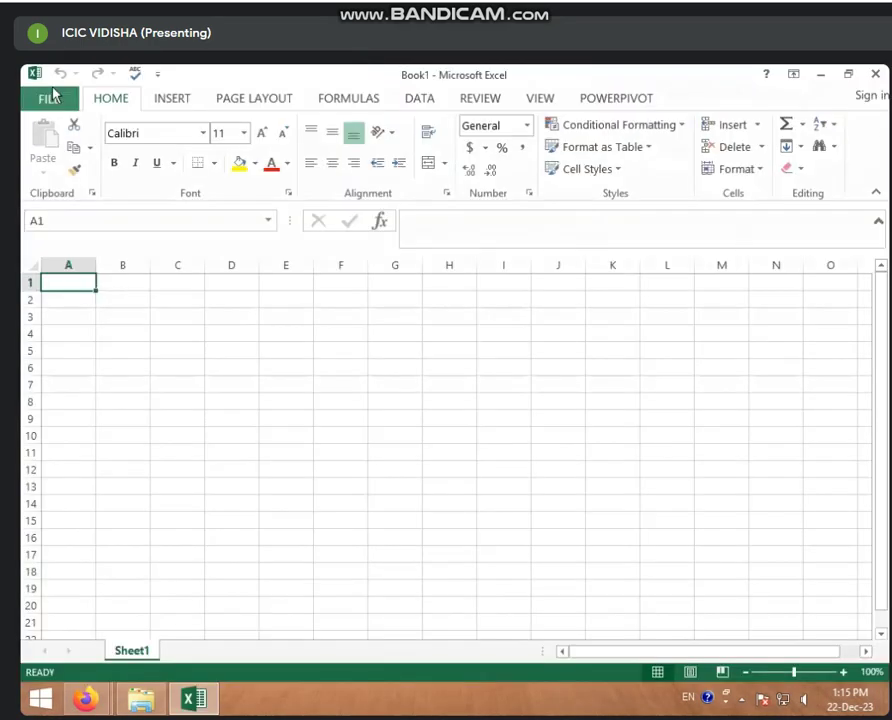
Step: From File > Info, choose Protect Workbook > Mark as Final and confirm the save notice
click(50, 98)
click(64, 148)
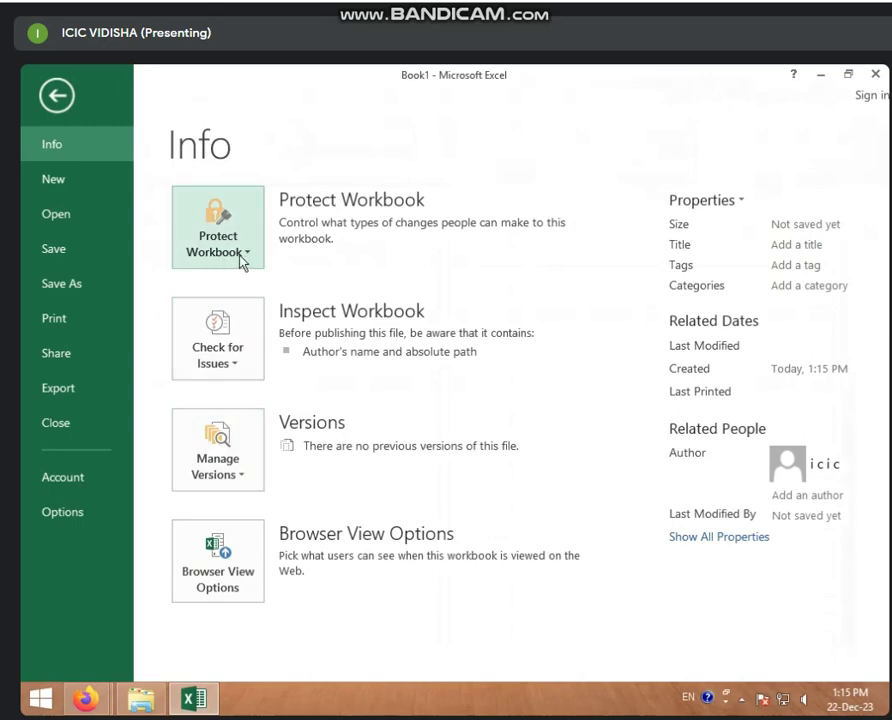
click(253, 257)
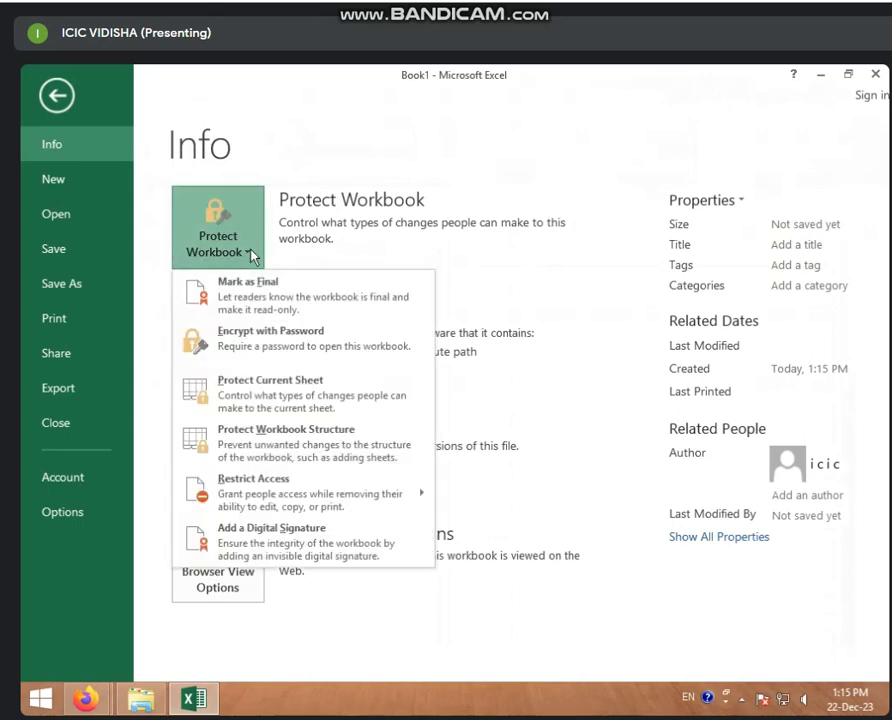
click(250, 257)
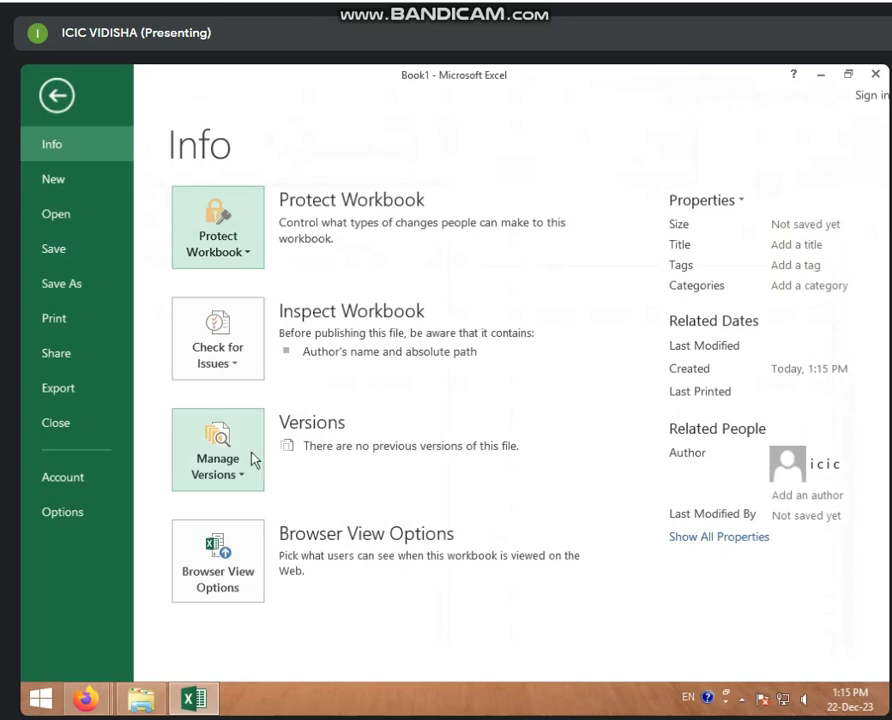
click(249, 261)
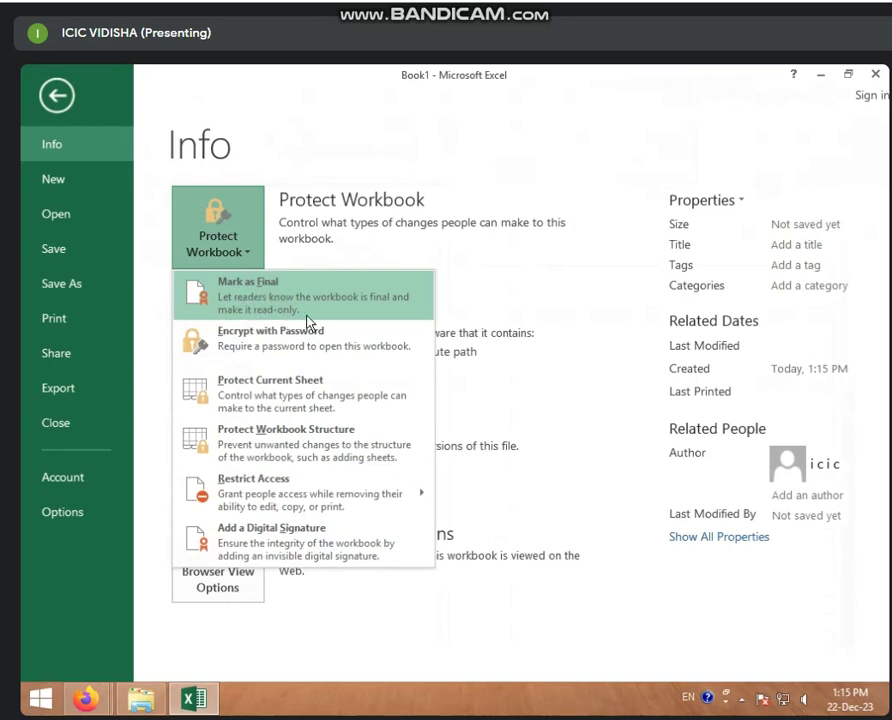
click(294, 311)
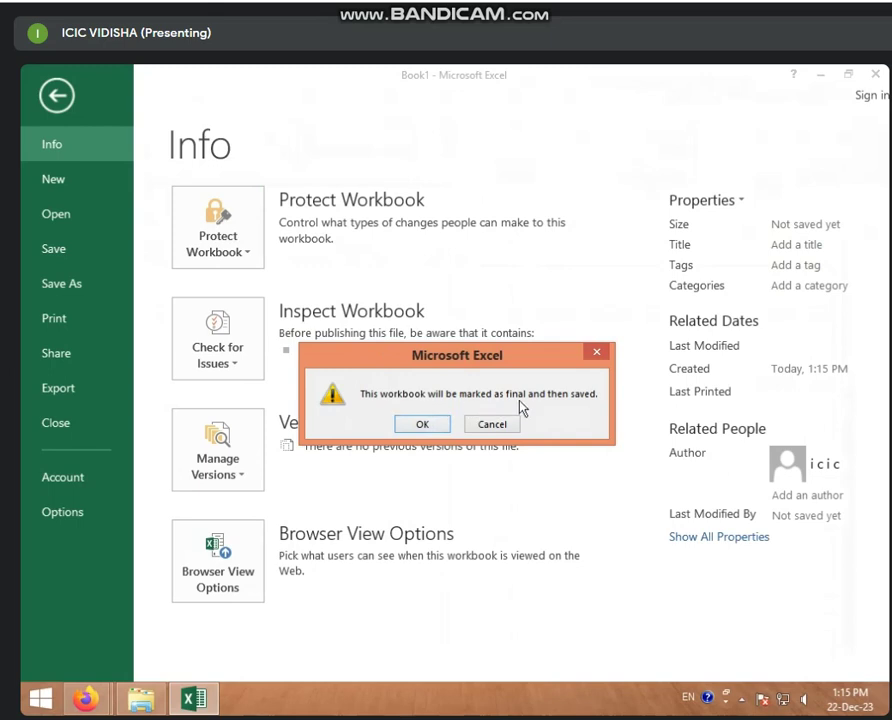
click(424, 425)
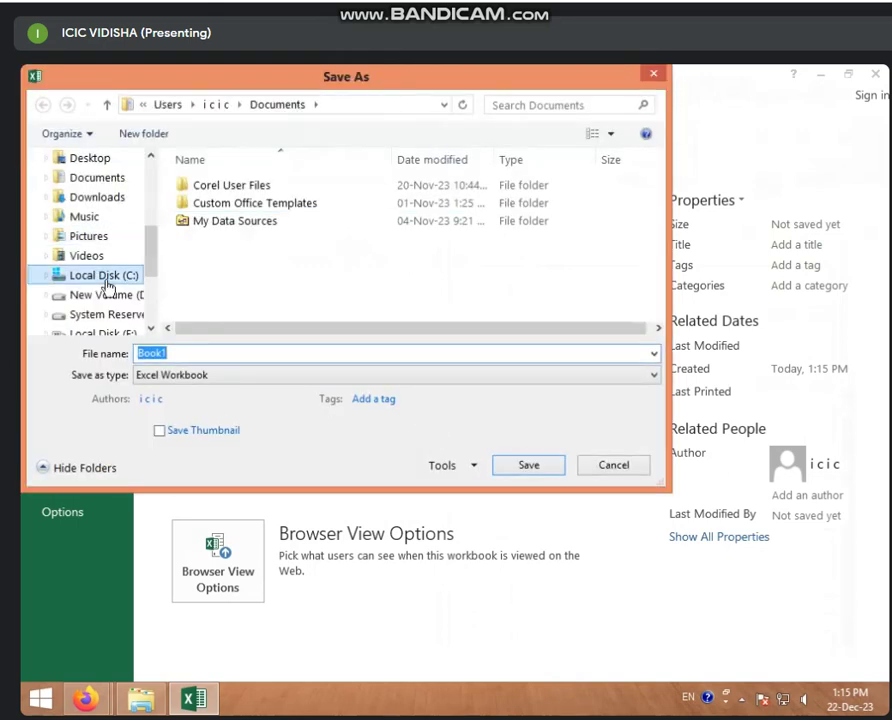
Step: Save the workbook as 1.00 on Local Disk (H:) and dismiss the marked-as-final notice
drag(150, 243, 150, 300)
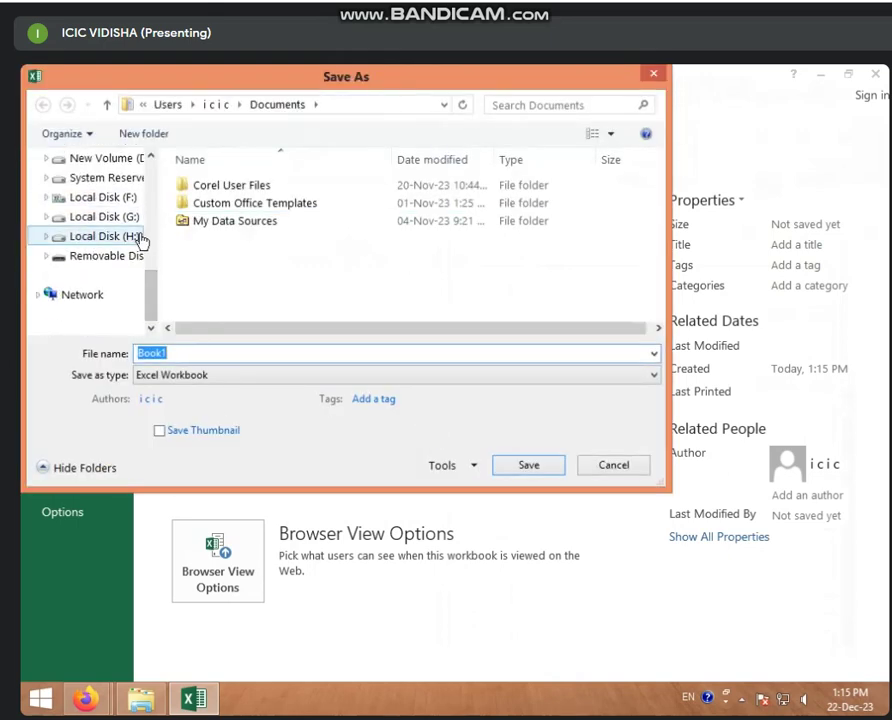
click(138, 236)
double_click(179, 352)
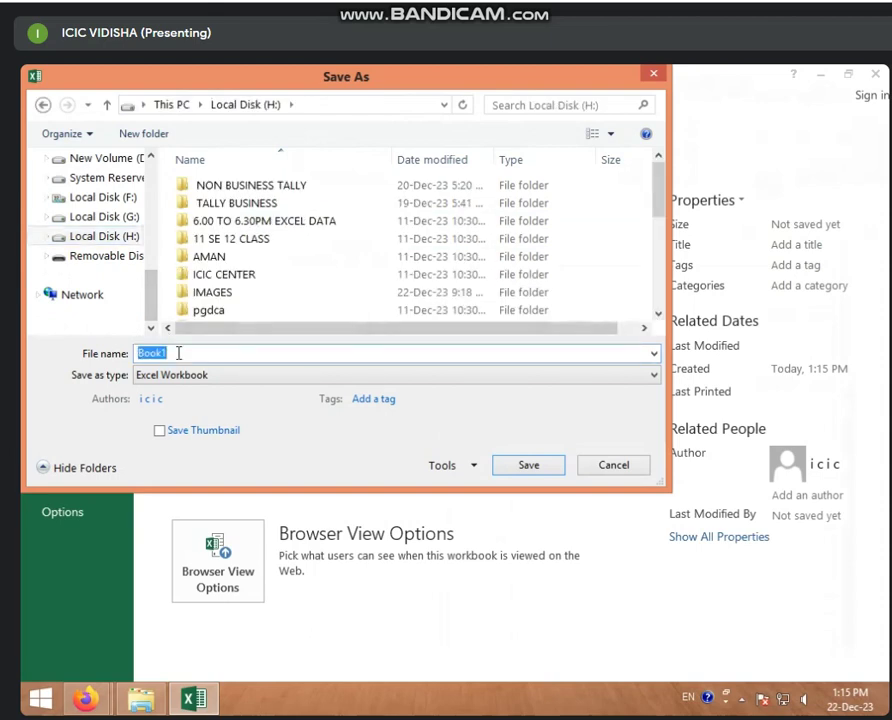
key(BackSpace)
text(1)
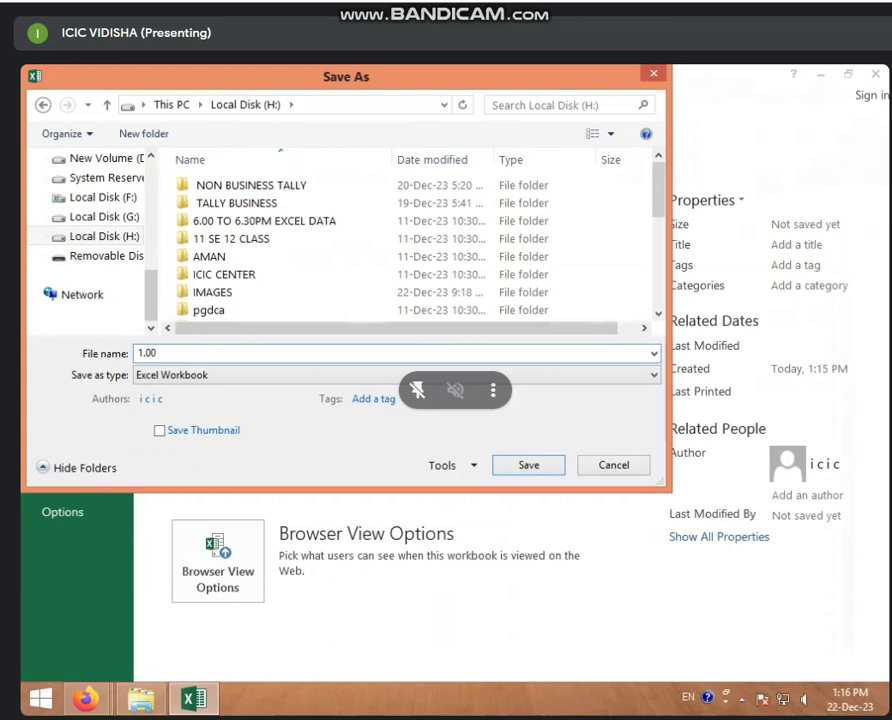
click(522, 467)
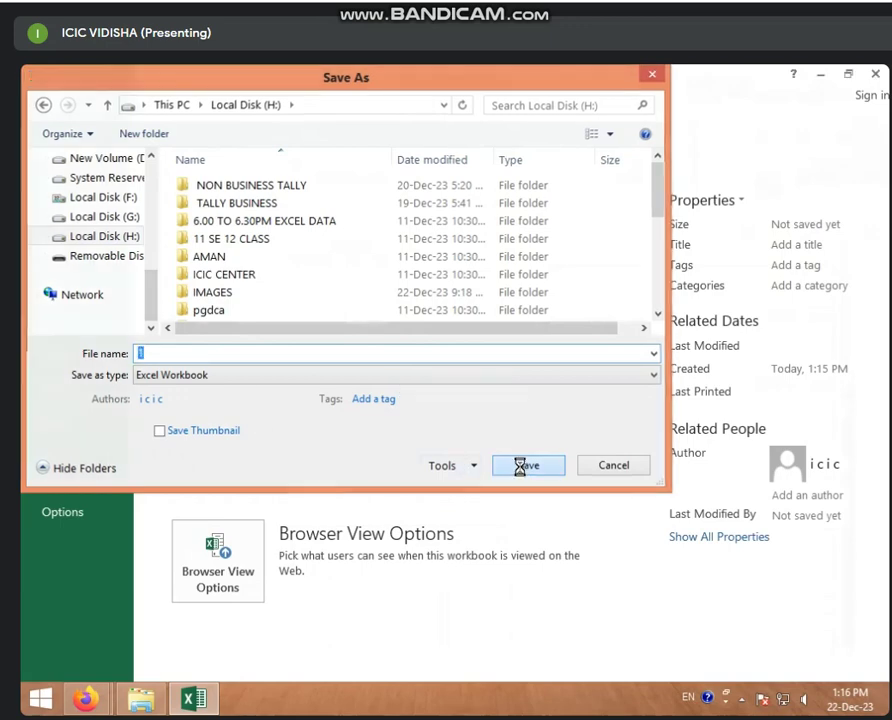
click(455, 453)
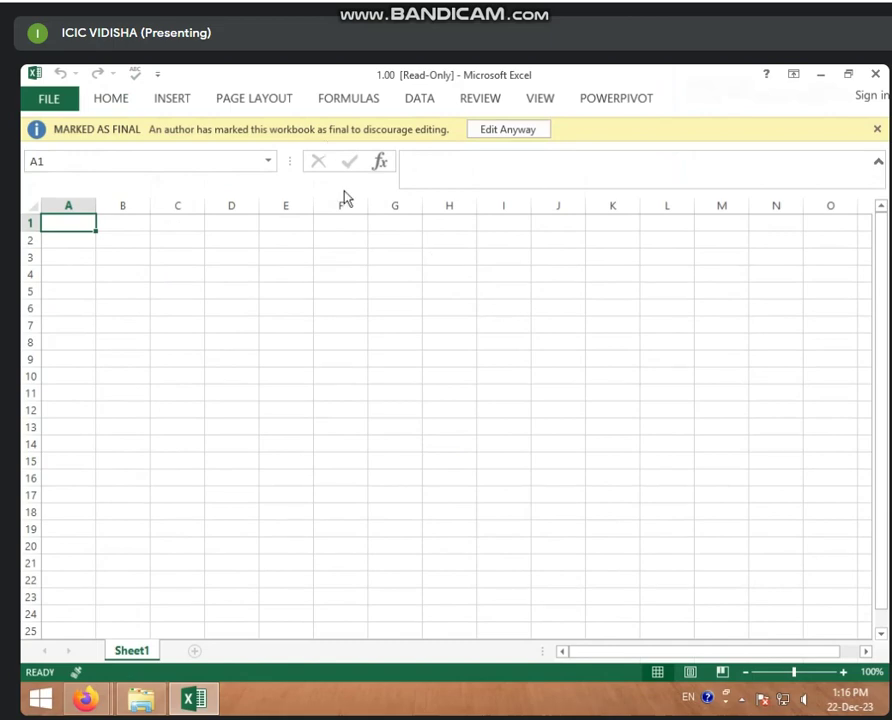
Step: Edit 1.00 anyway, select cell G3, then close Excel without saving and refresh the desktop
click(506, 134)
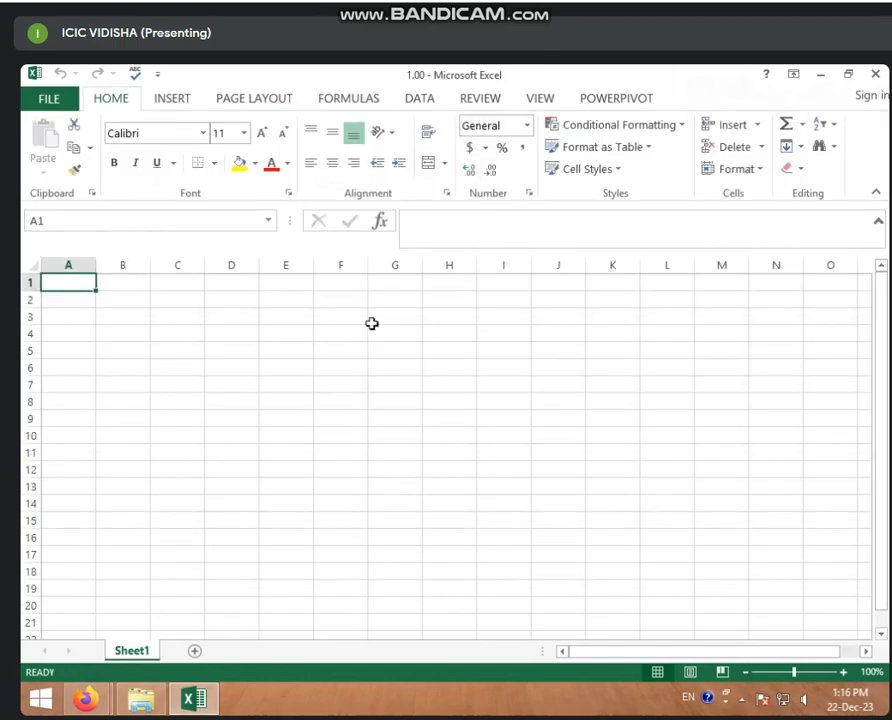
click(372, 318)
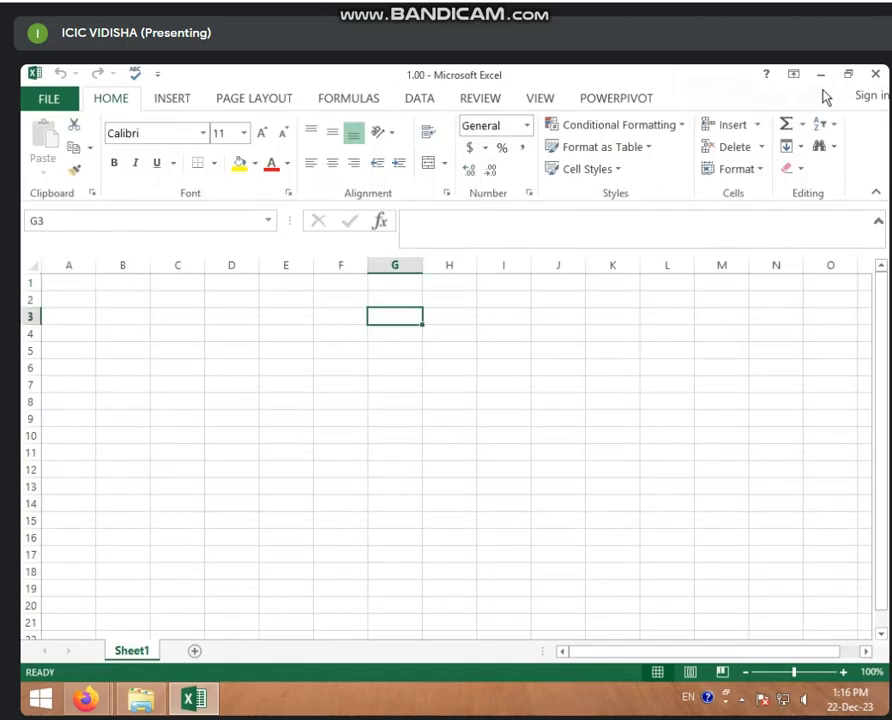
click(876, 74)
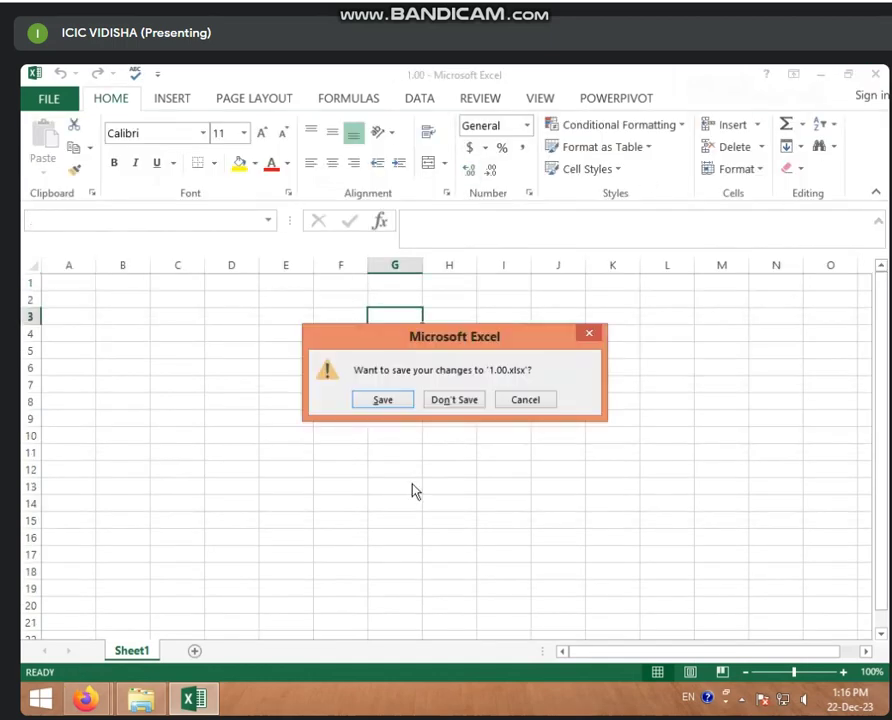
click(447, 400)
right_click(470, 352)
click(490, 398)
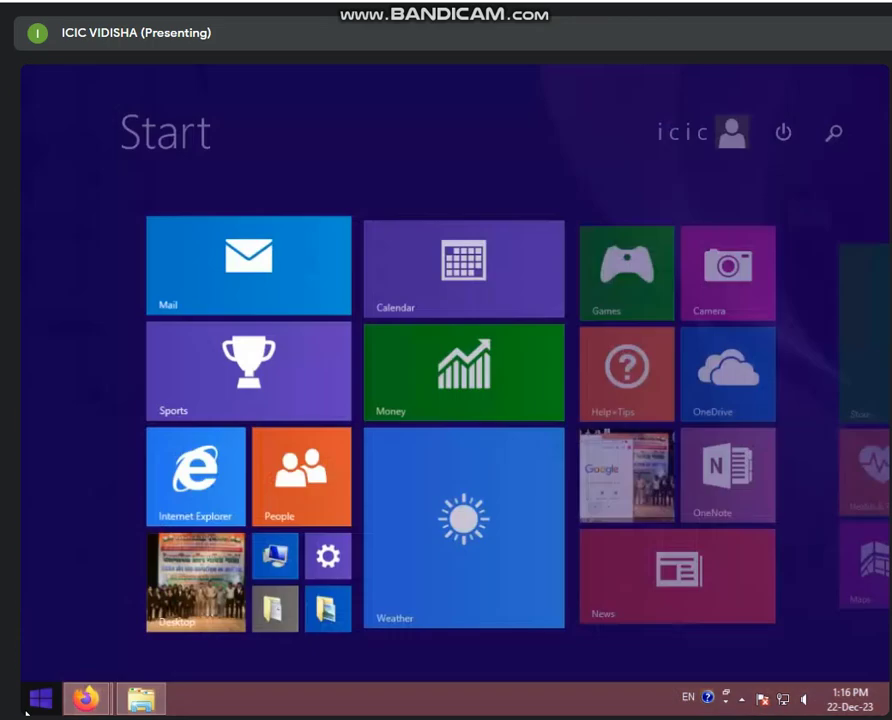
Step: Search 'Excel 2013' from Start to launch Excel 2013, then open recent workbook 1.00
click(32, 703)
text(Excel 2013)
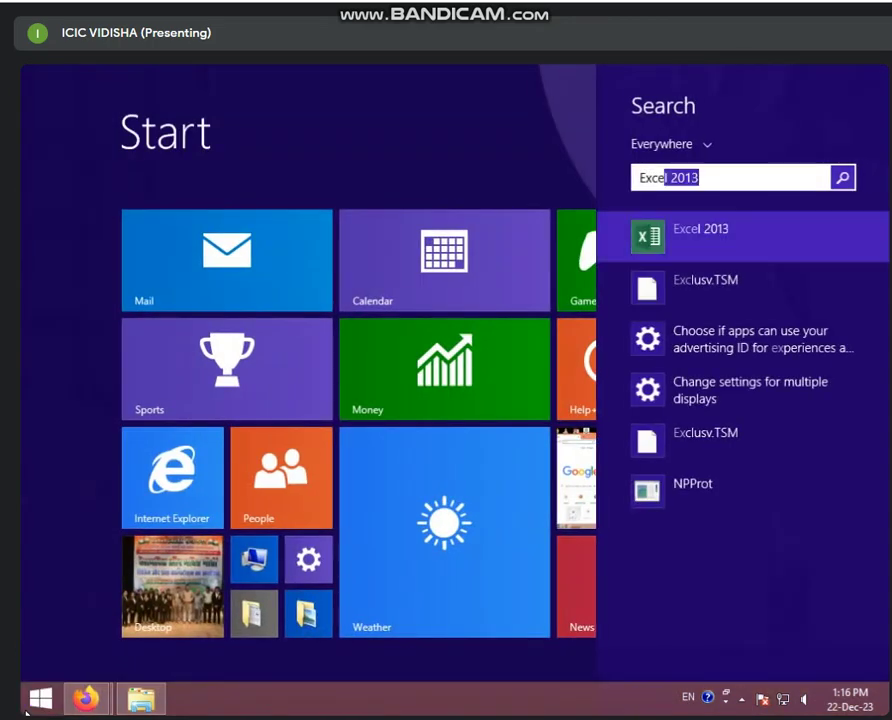
click(710, 240)
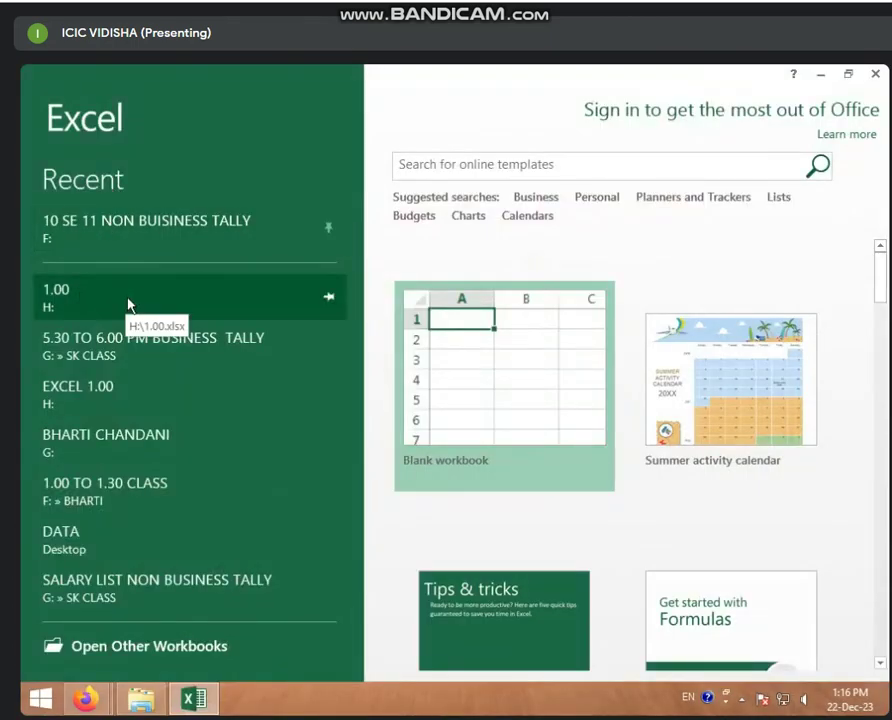
click(128, 300)
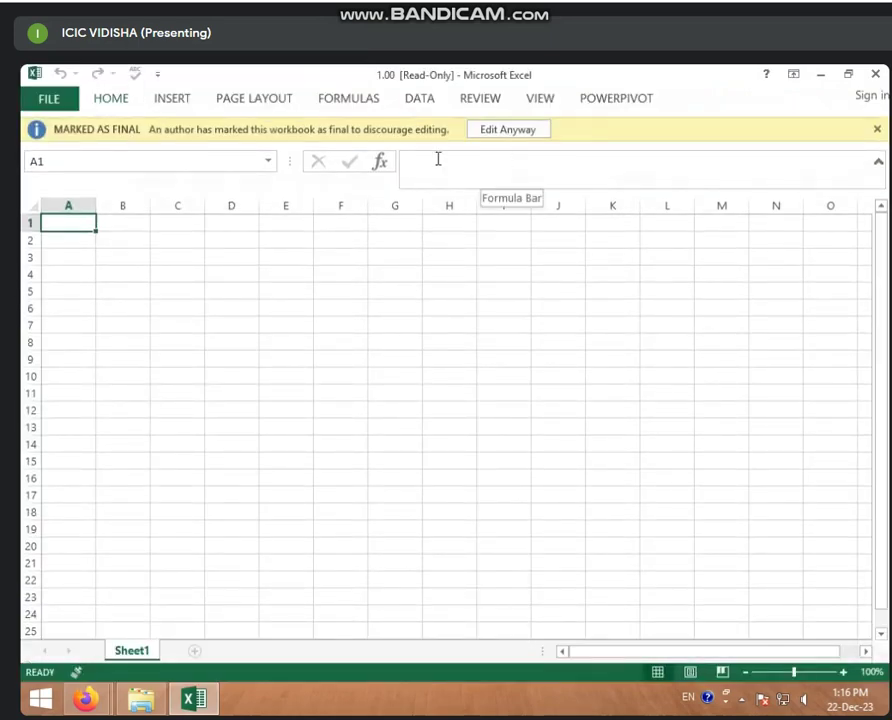
Step: Toggle off Mark as Final under Protect Workbook, then select cells D5 and F7
click(46, 99)
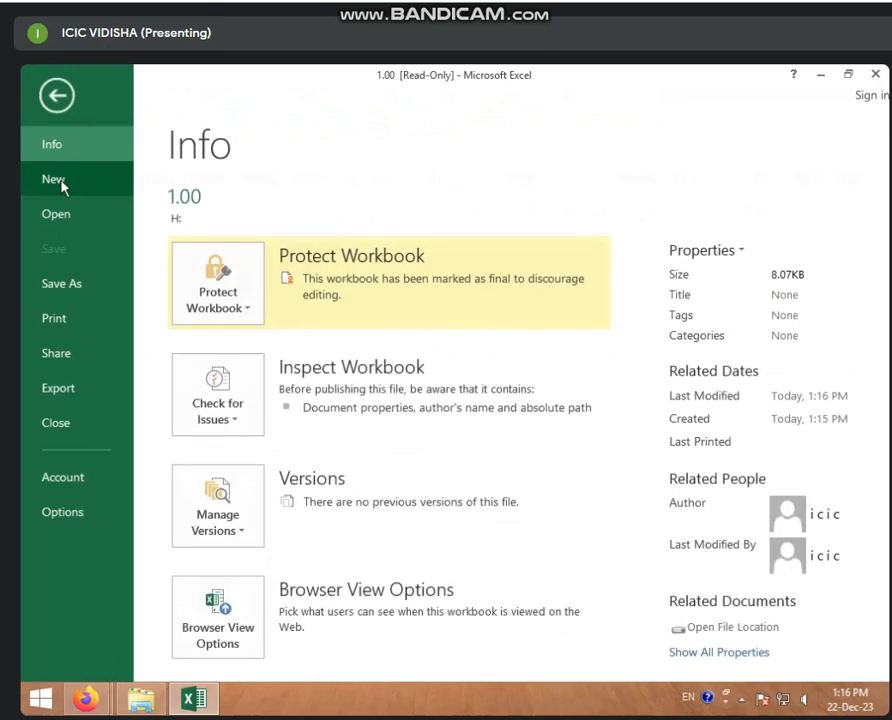
click(251, 311)
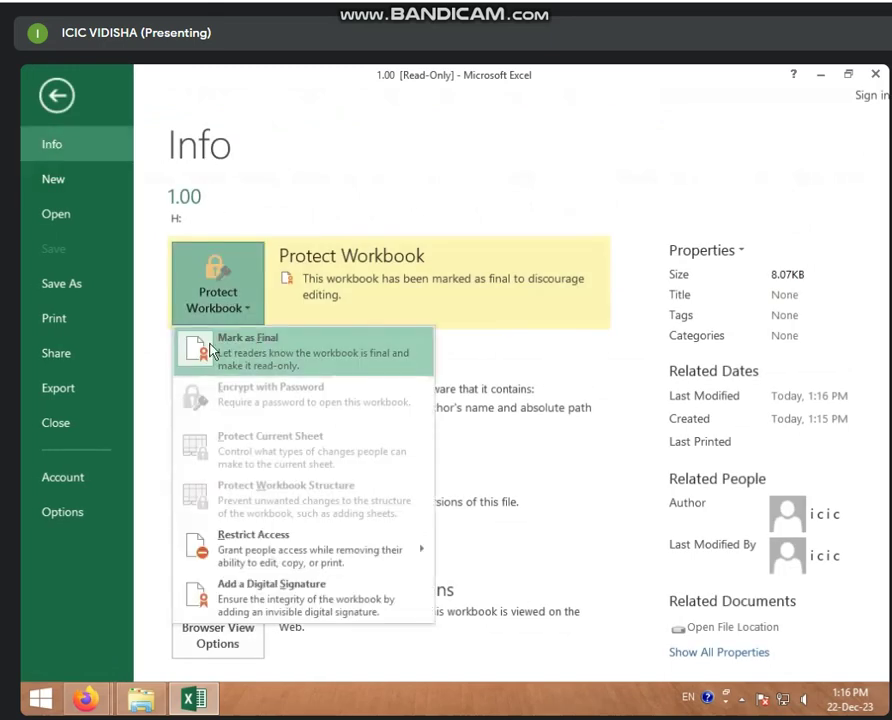
click(232, 350)
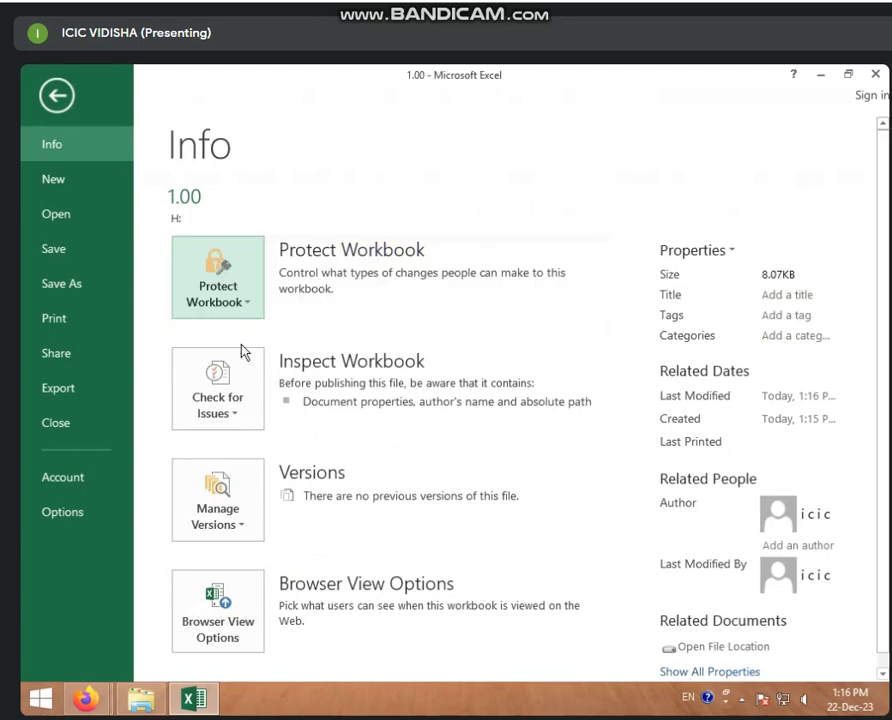
click(60, 98)
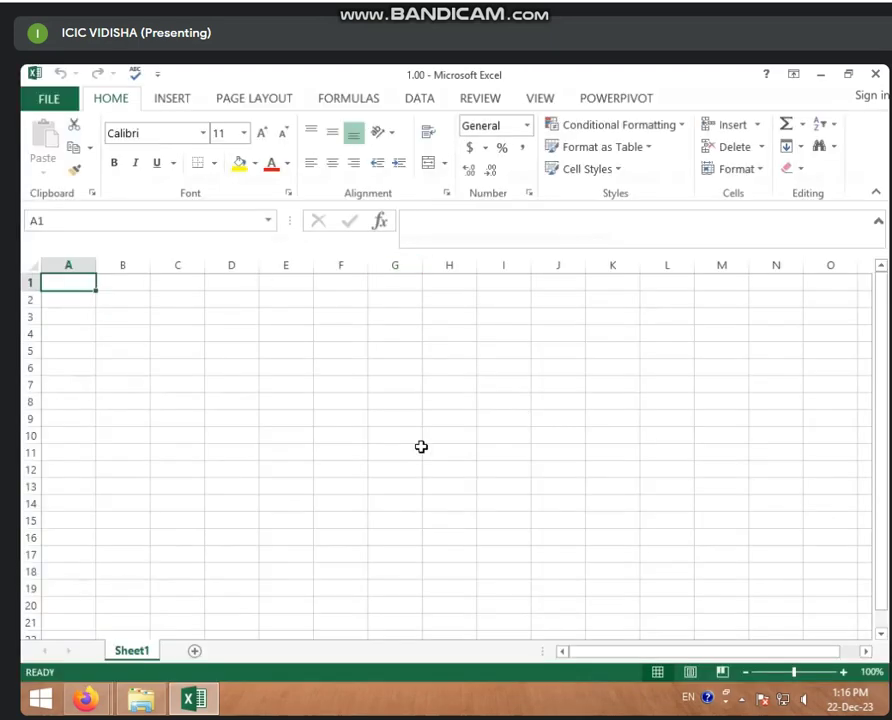
click(256, 345)
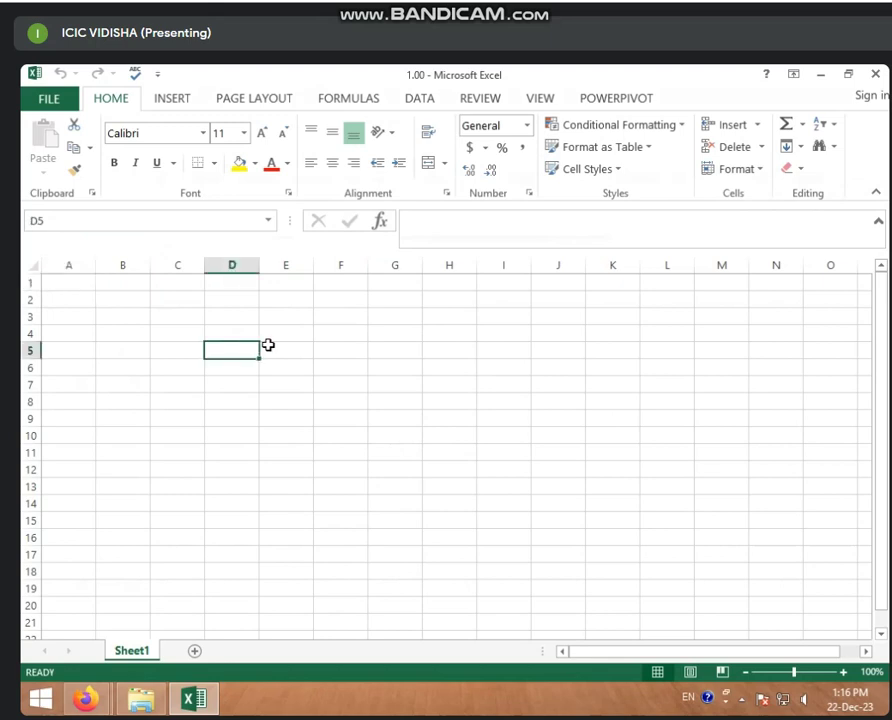
click(345, 391)
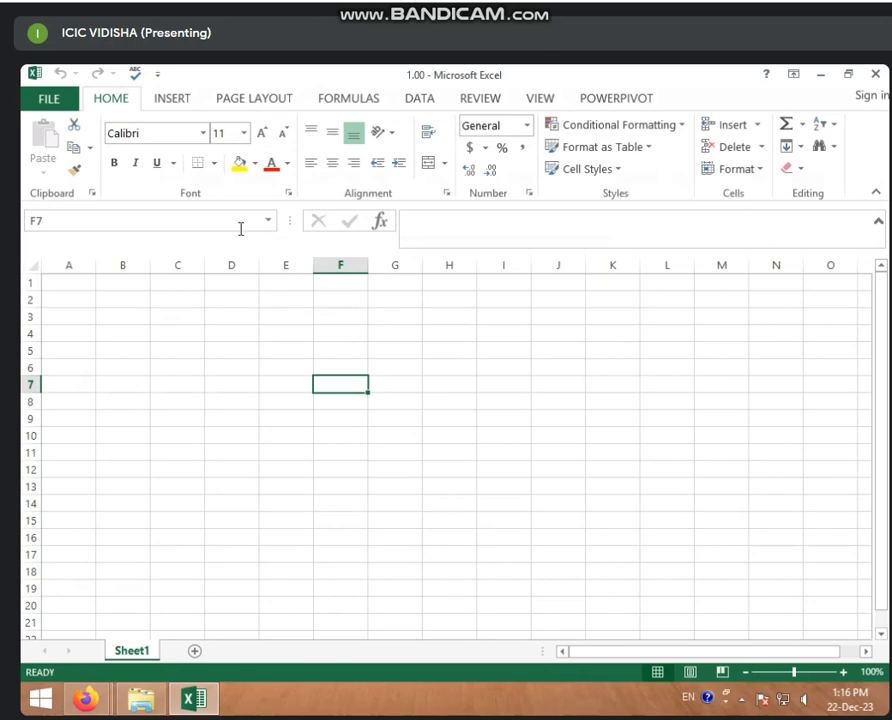
Step: Encrypt workbook 1.00 with a password, entering and confirming it
click(48, 96)
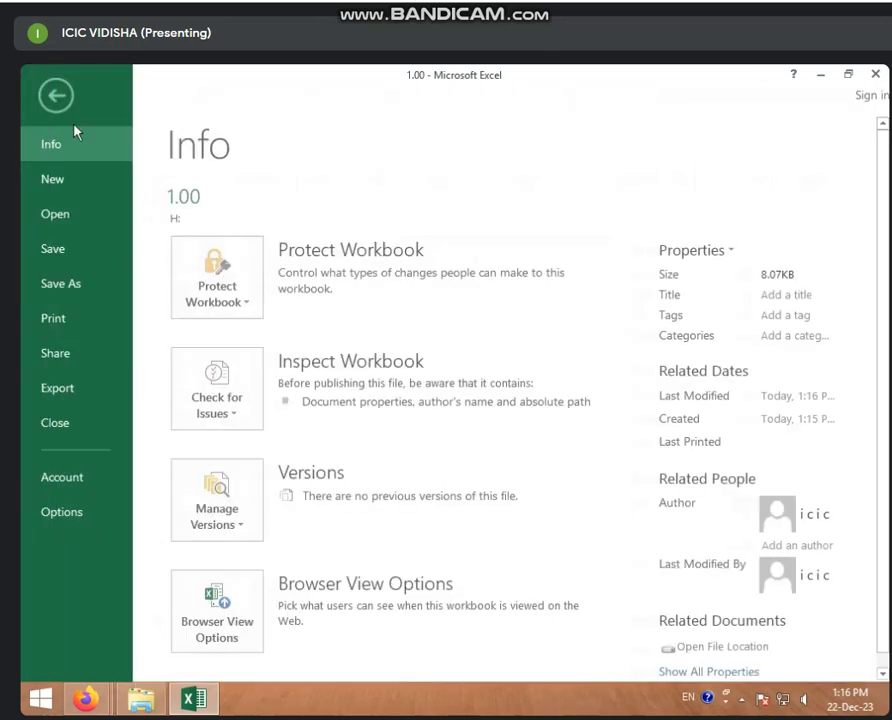
click(200, 284)
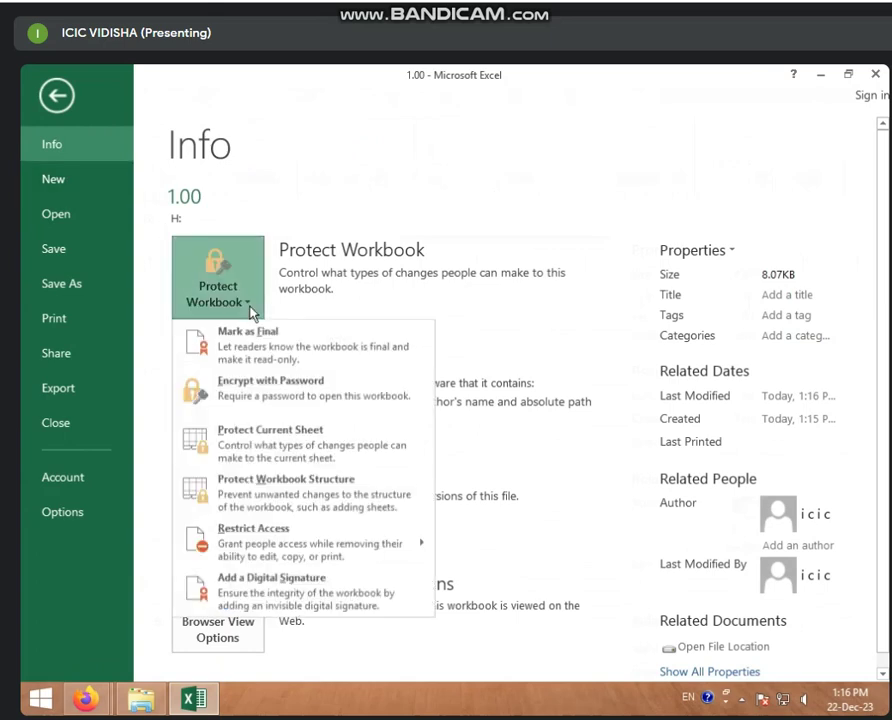
click(247, 402)
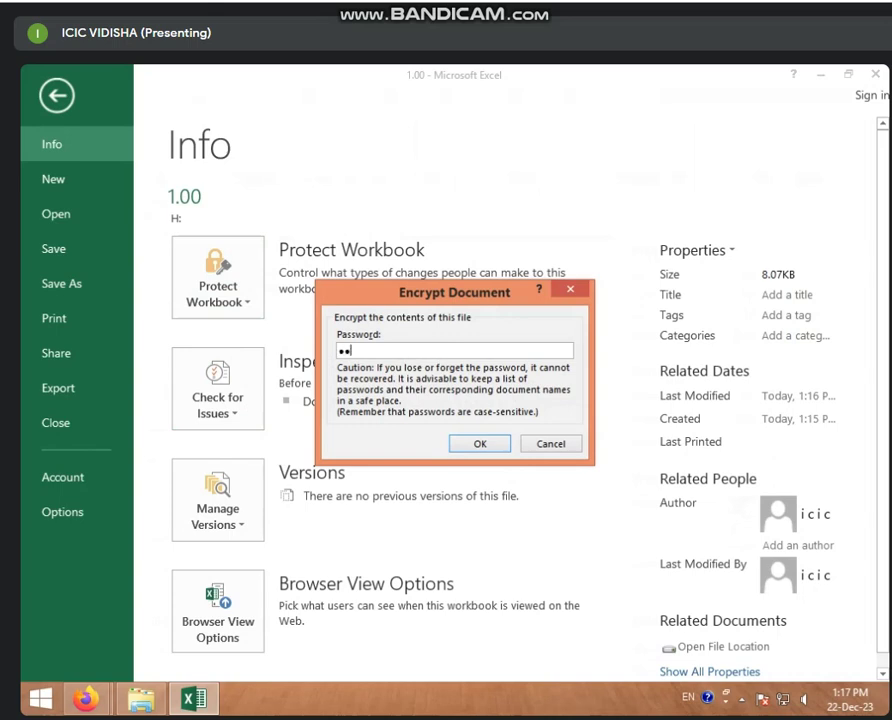
click(480, 443)
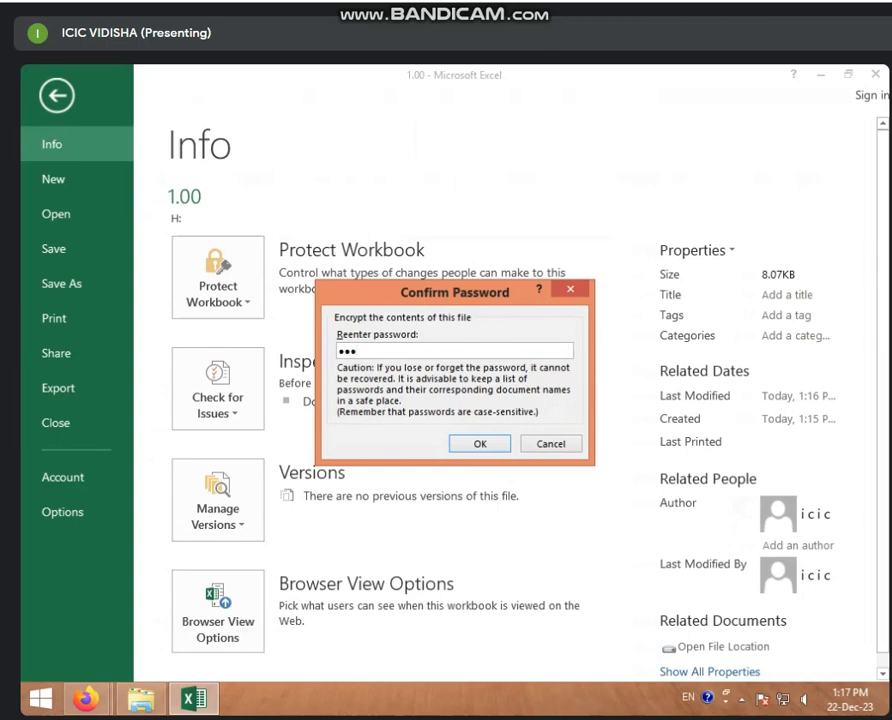
click(476, 444)
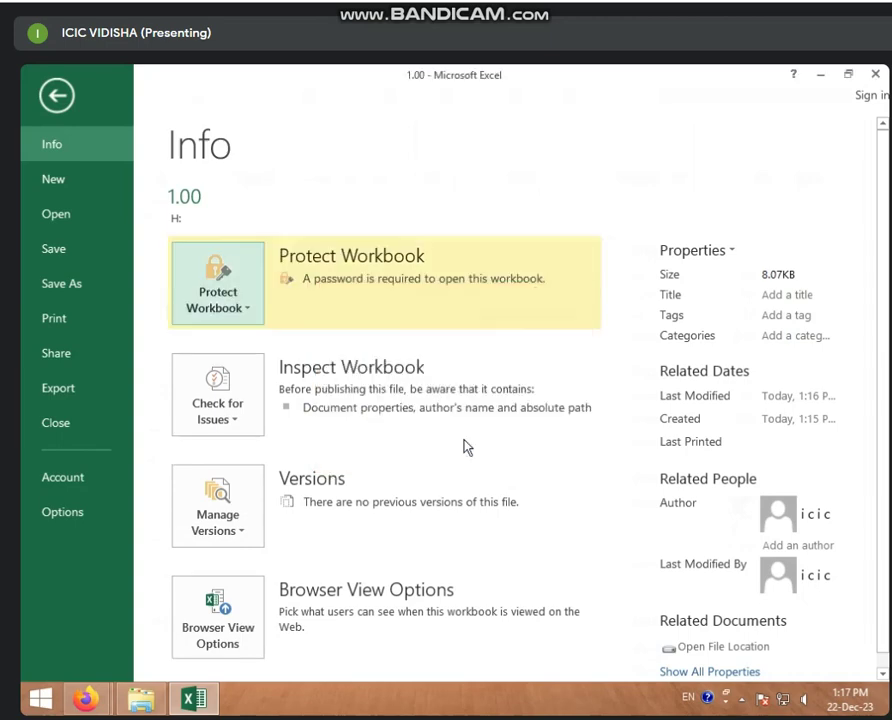
Step: Return to the sheet and close Excel with Alt+F4 without saving changes
click(50, 106)
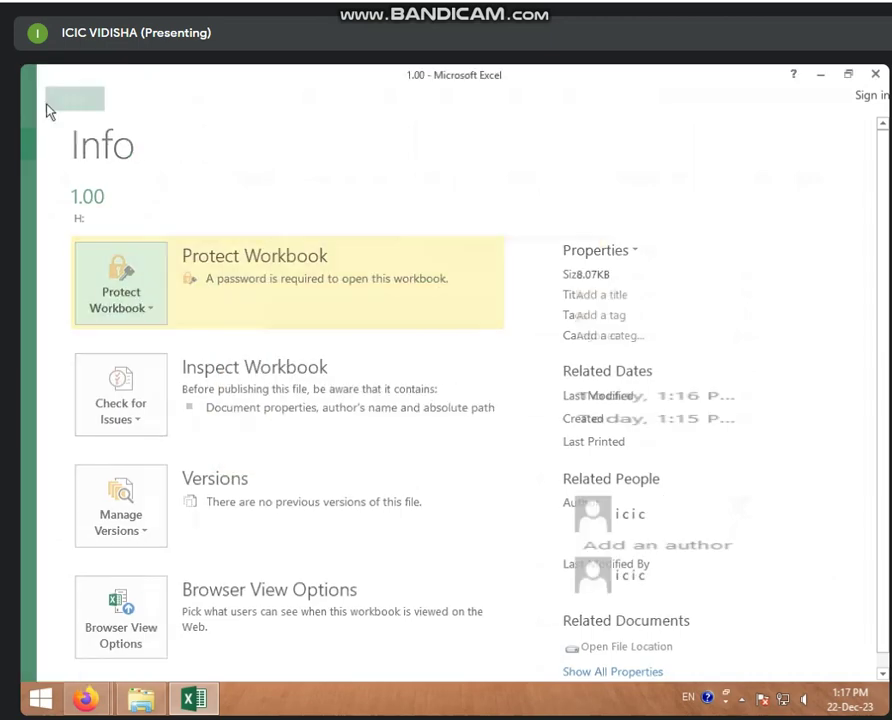
key(alt+F4)
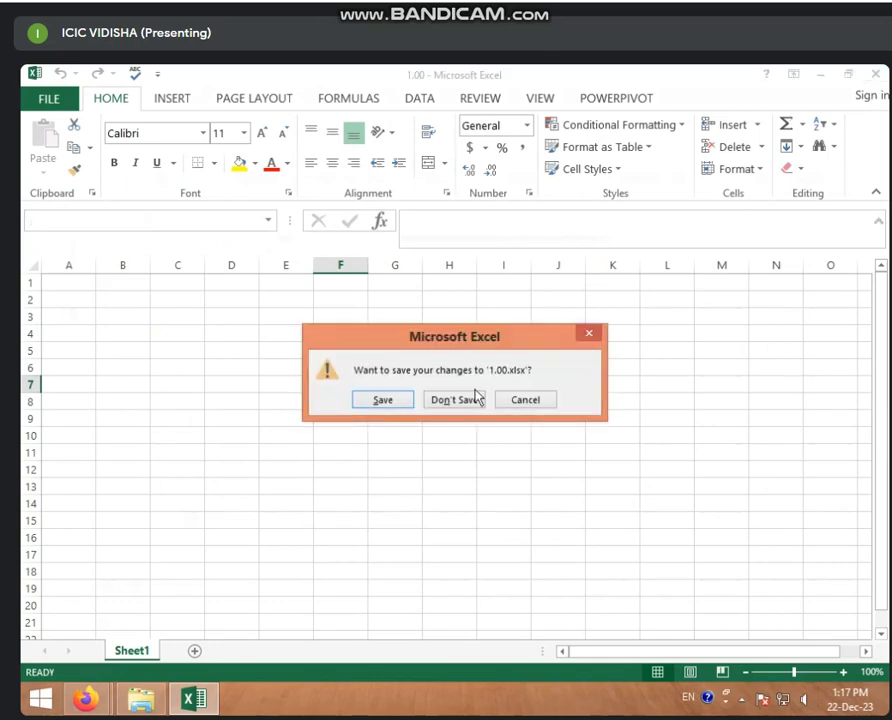
click(472, 403)
right_click(492, 296)
Step: Refresh the desktop, launch Excel 2013 via Start search 'Excel', and open recent workbook 1.00
click(496, 346)
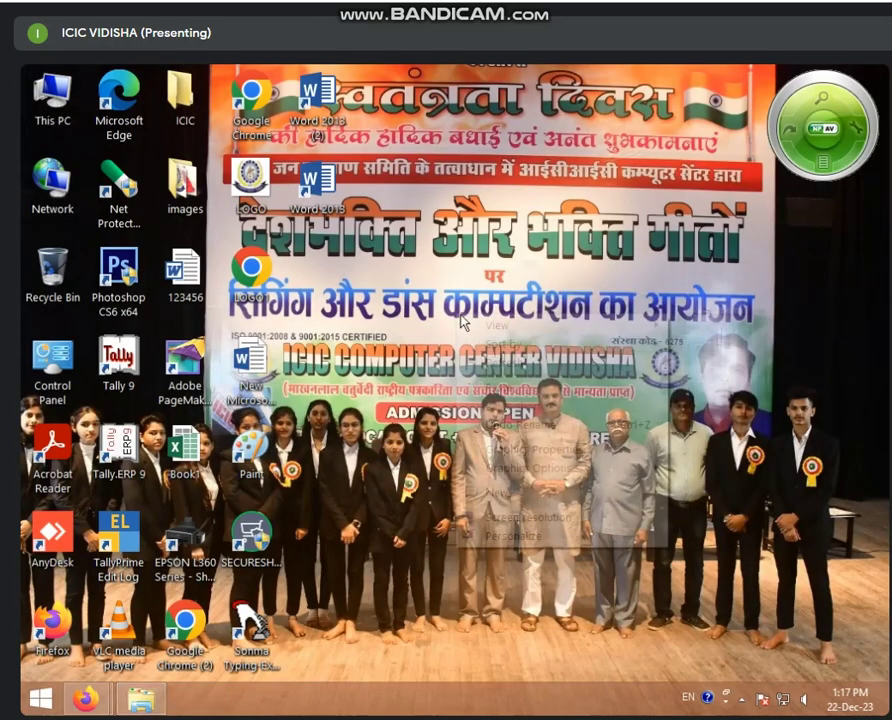
right_click(460, 318)
click(468, 366)
key(super)
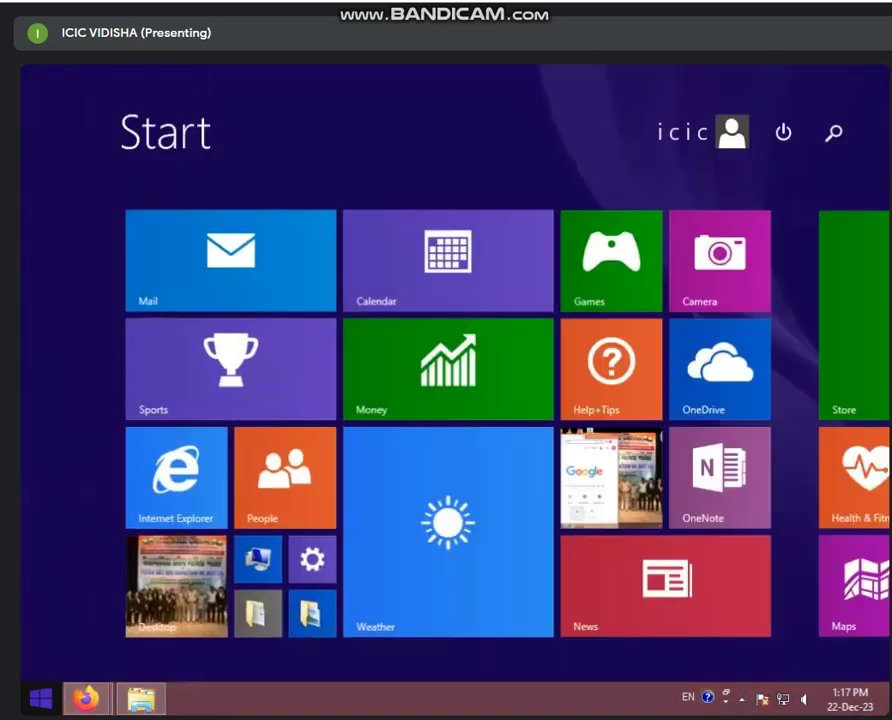
text(Exce)
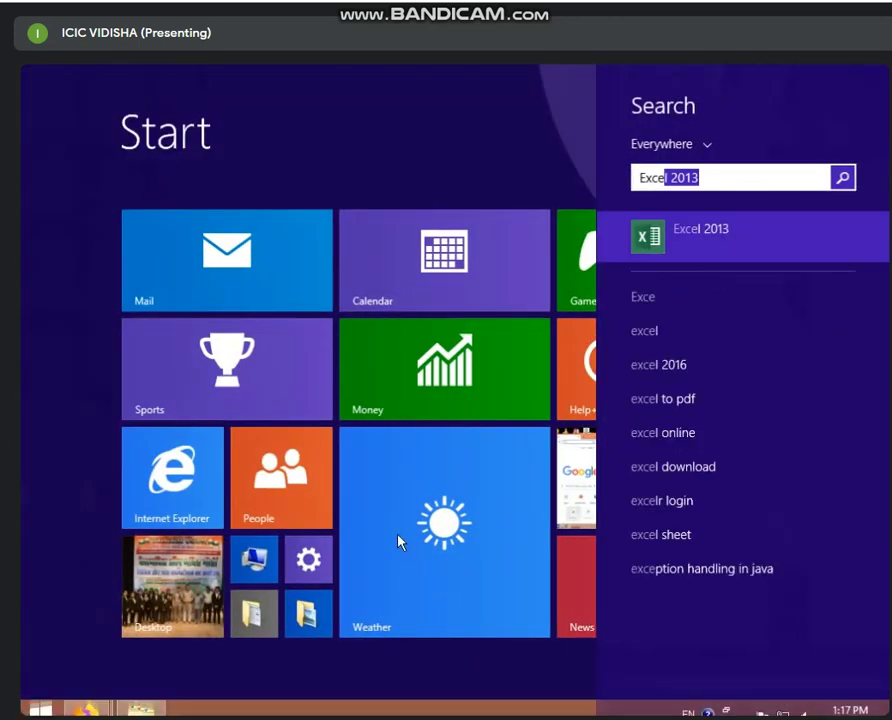
text(l)
click(636, 240)
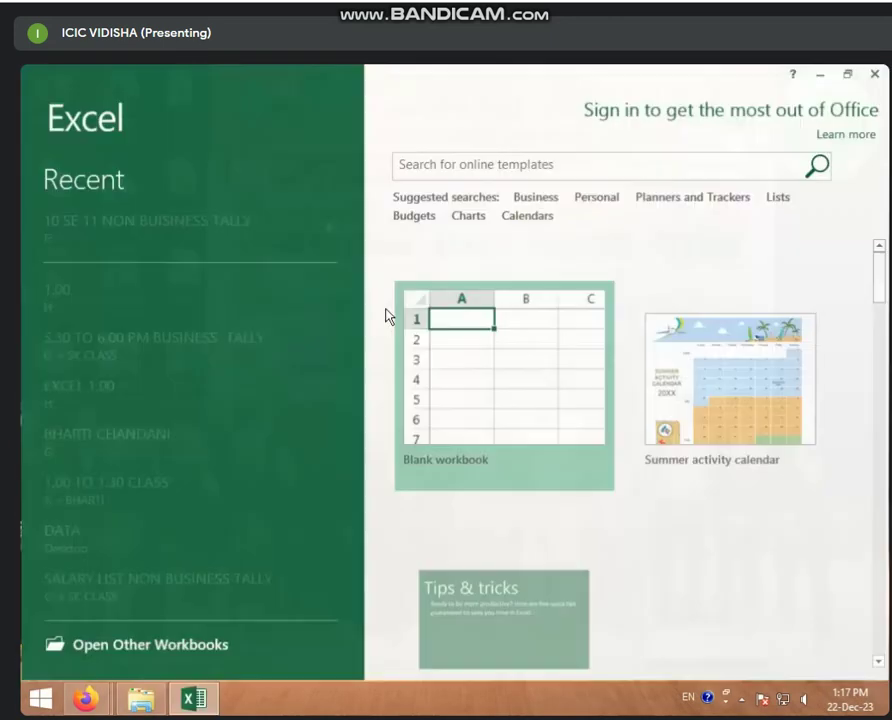
click(139, 312)
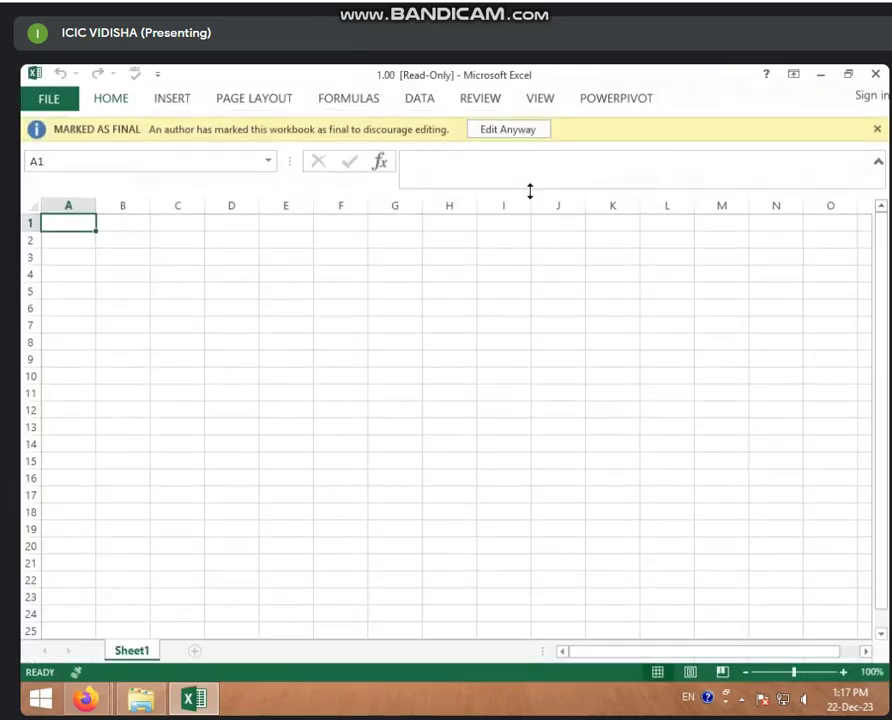
Step: Enable editing of 1.00 anyway and open the File Info page to start saving
click(530, 132)
click(50, 99)
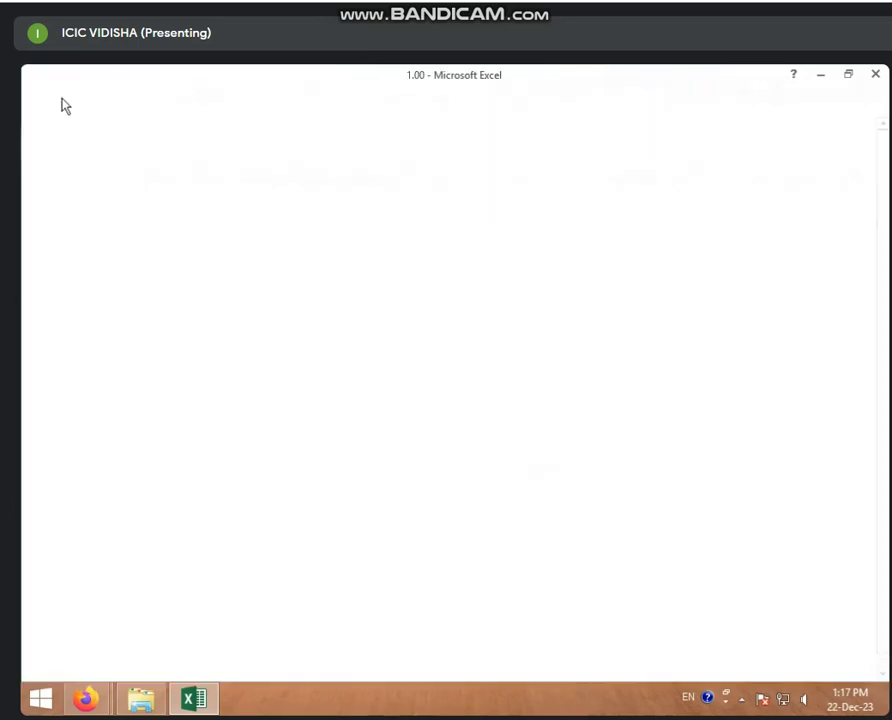
click(80, 252)
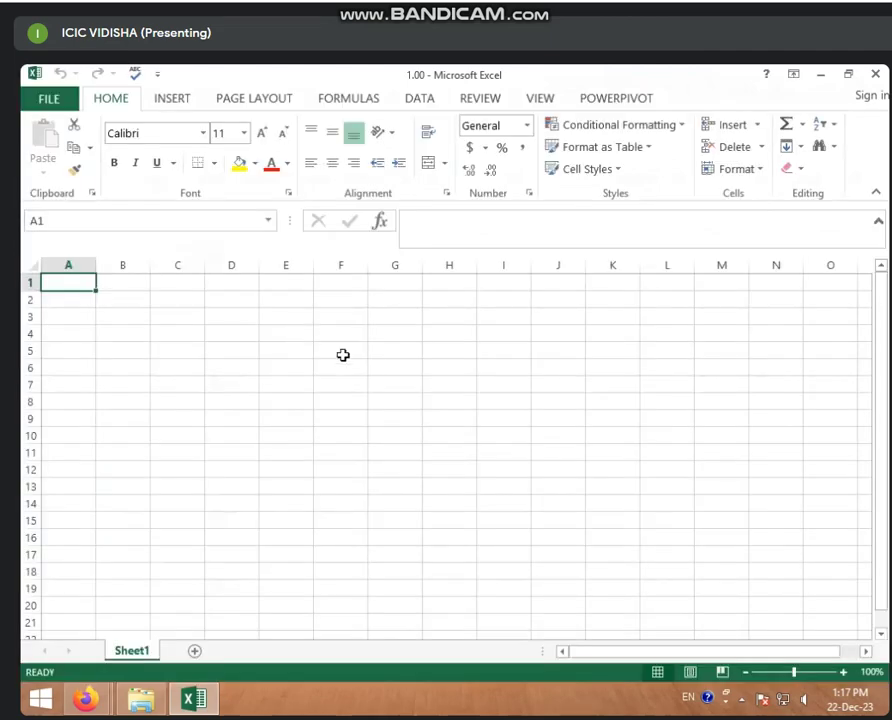
Step: Save the workbook as CLASS on Local Disk (H:) through Save As > Computer > Browse
click(48, 98)
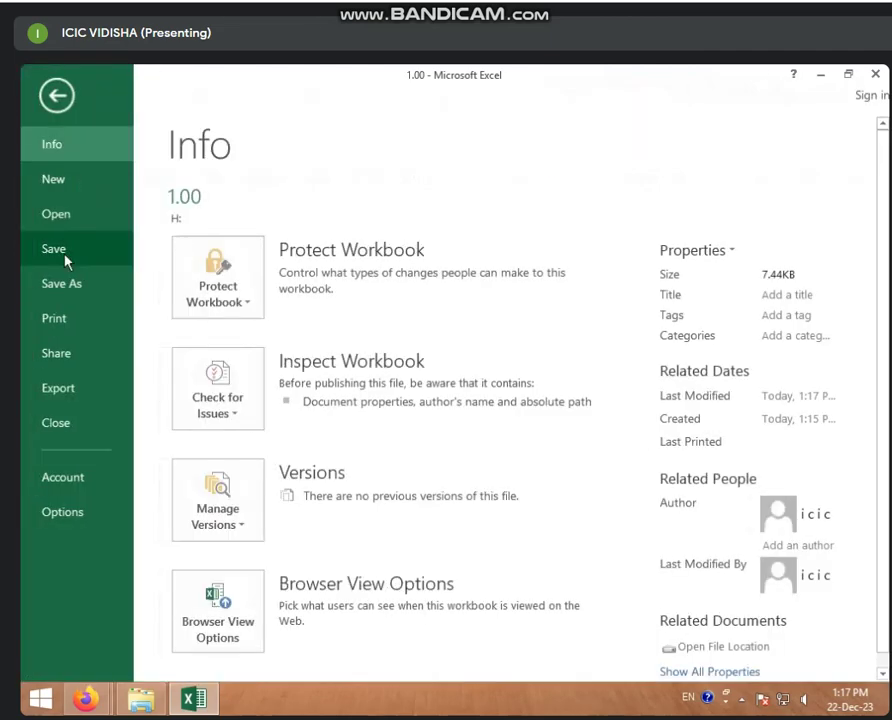
click(64, 284)
click(553, 580)
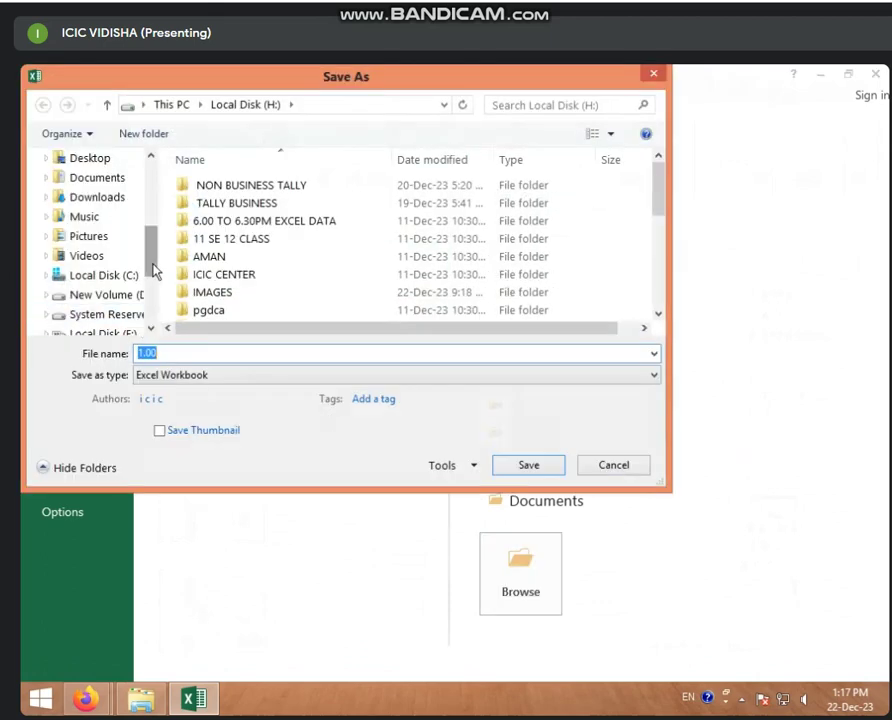
scroll(152, 298, down, 2)
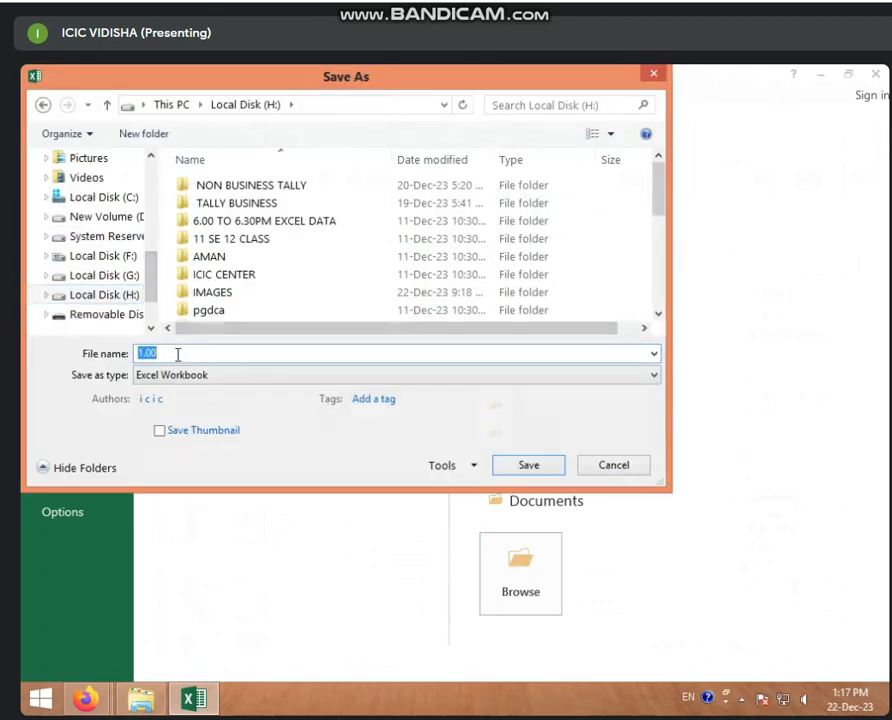
text(CLASS)
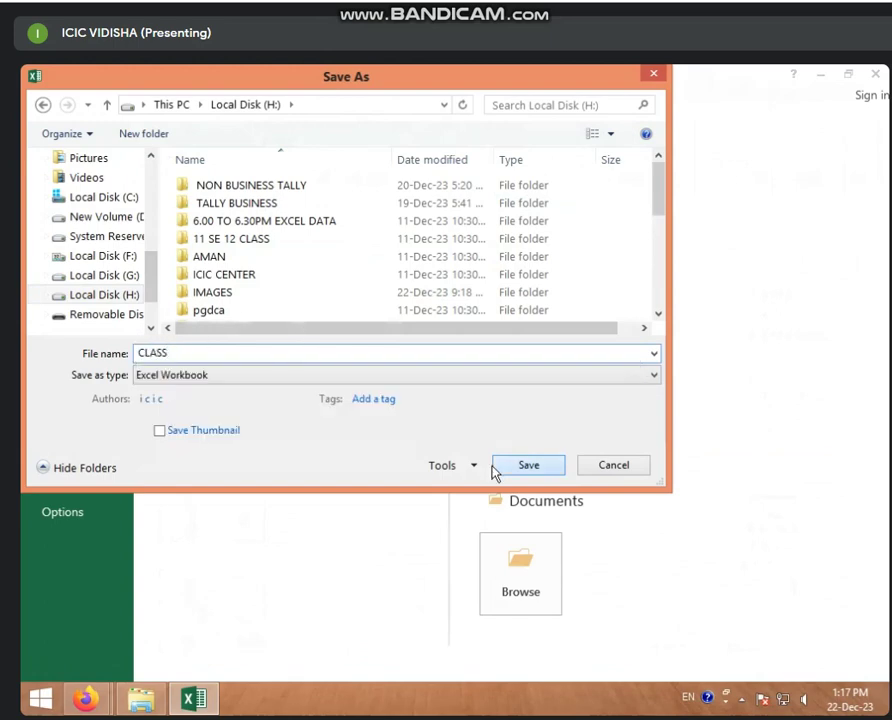
click(493, 472)
Step: Encrypt CLASS with a password, entering and confirming it, then close the workbook
click(66, 103)
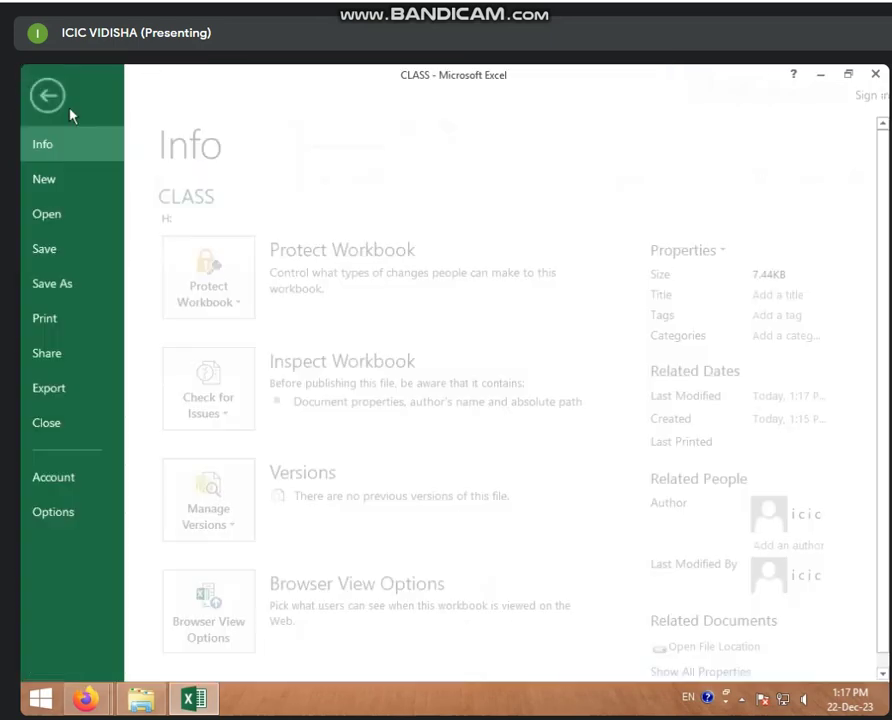
click(240, 308)
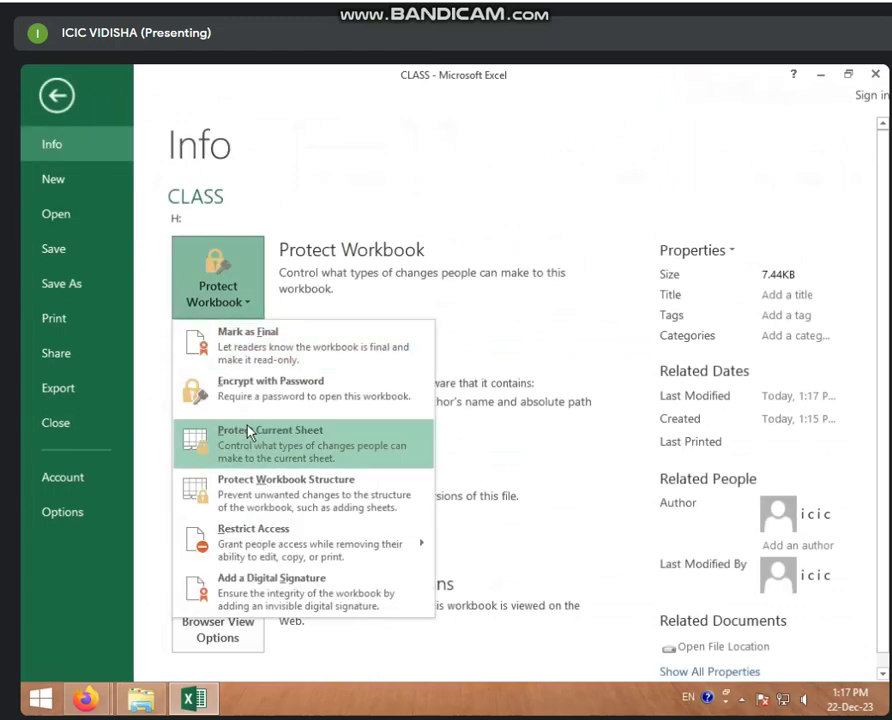
click(266, 408)
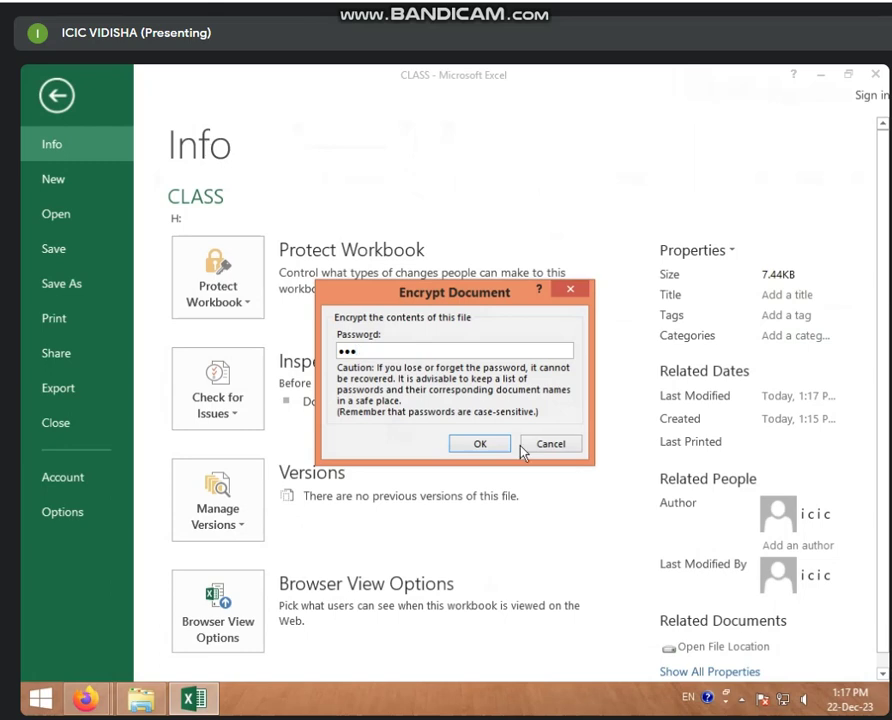
click(506, 446)
text(1)
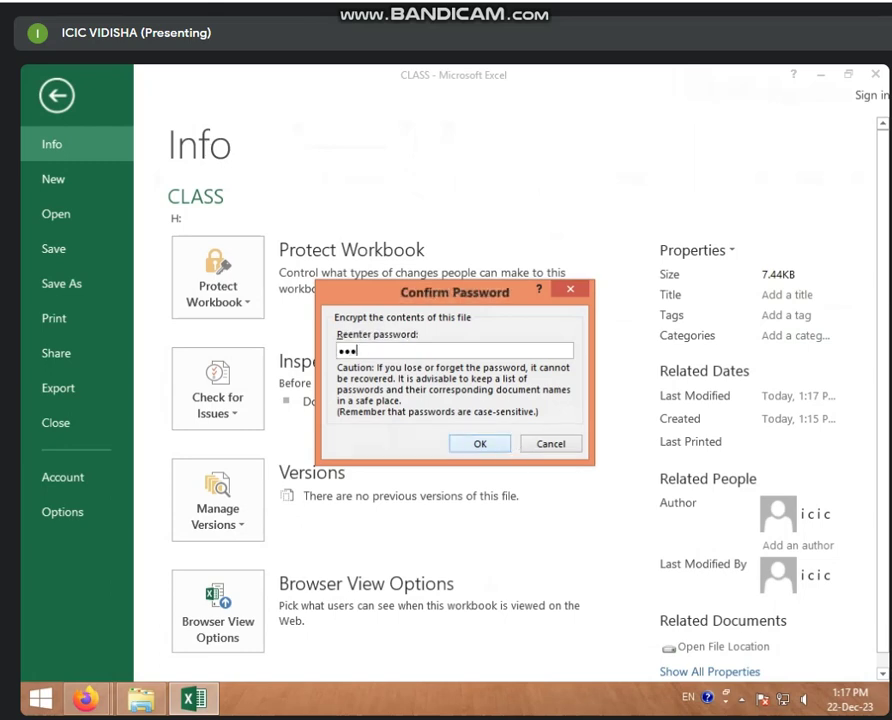
click(502, 443)
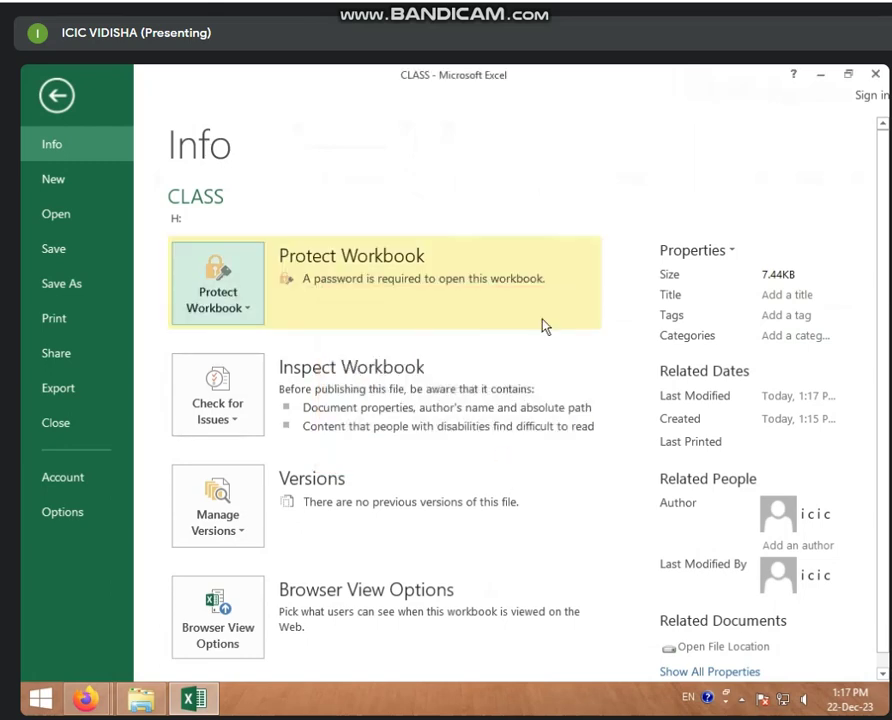
click(876, 72)
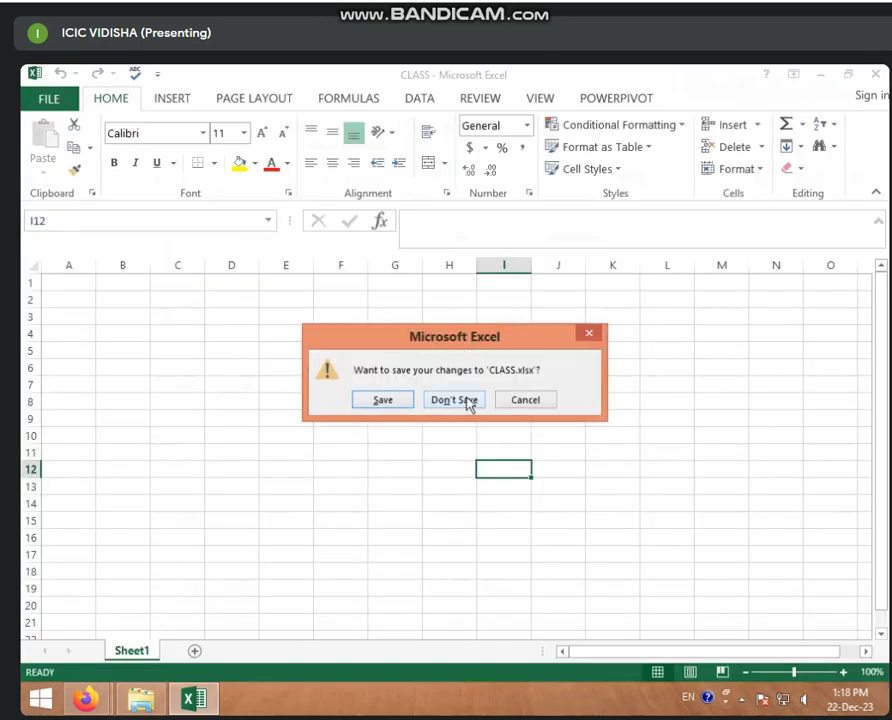
Step: Save and close CLASS, relaunch Excel 2013 via Start search, and open recent workbook CLASS
click(382, 400)
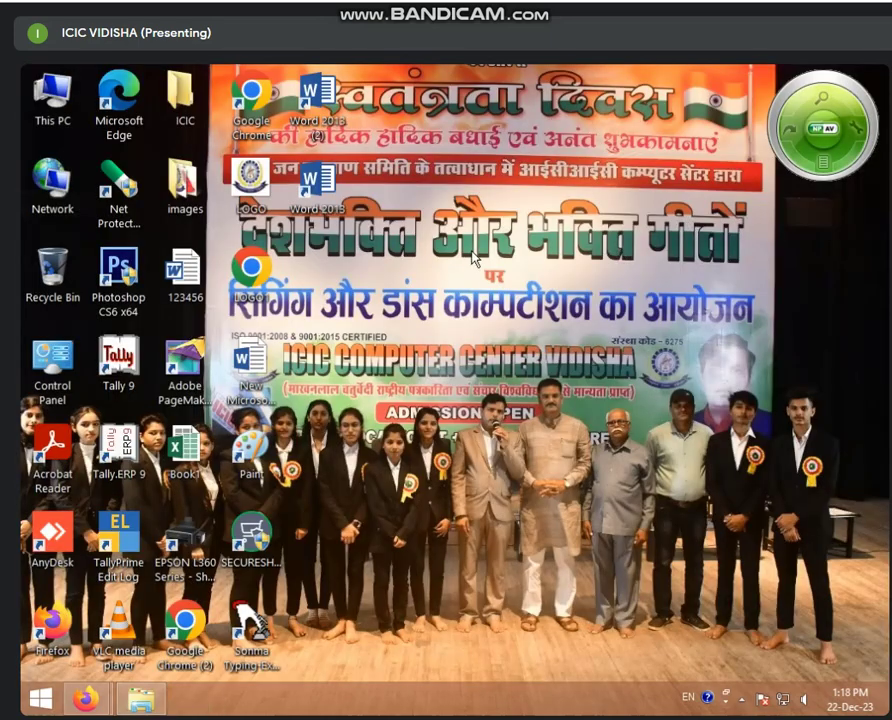
right_click(496, 254)
click(530, 300)
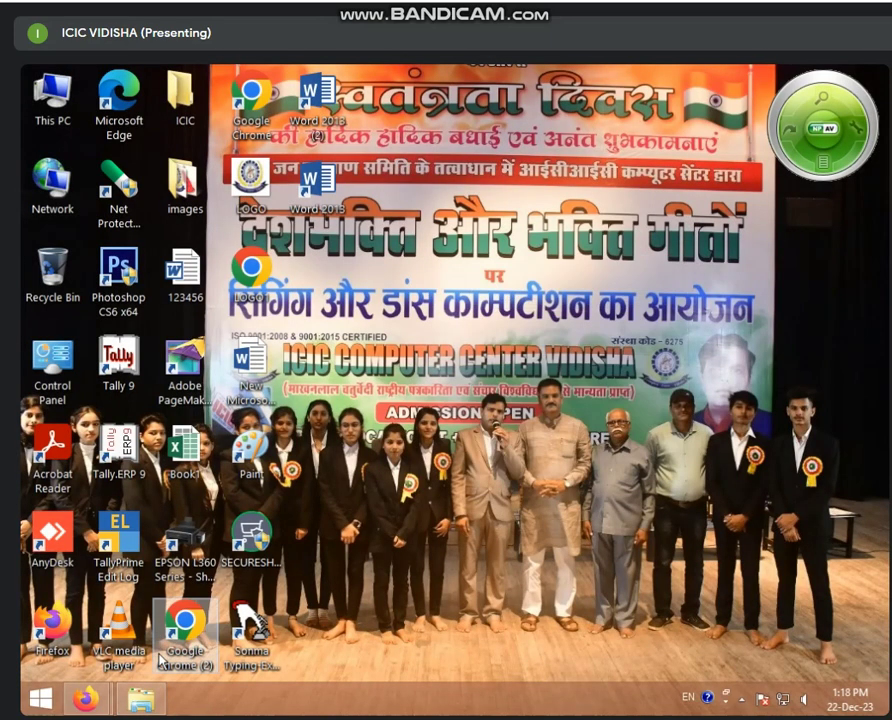
click(40, 703)
text(Exc)
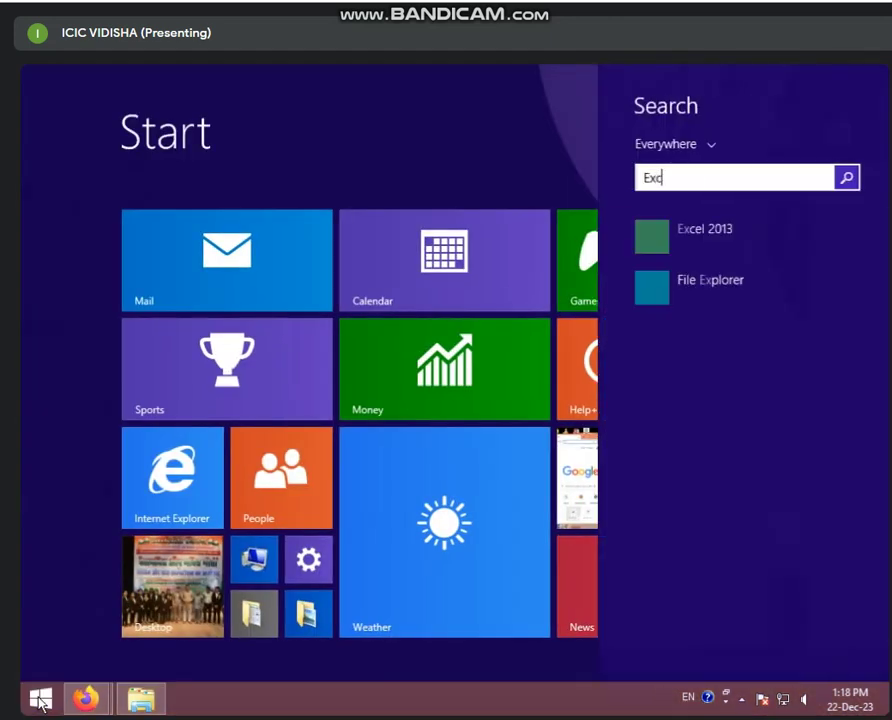
text(el 2013)
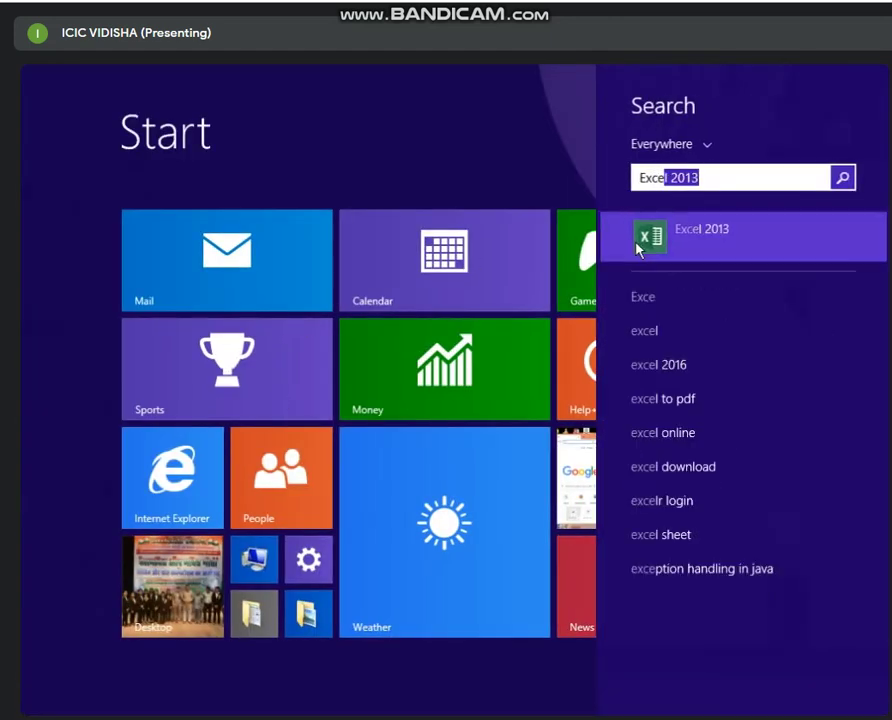
click(637, 246)
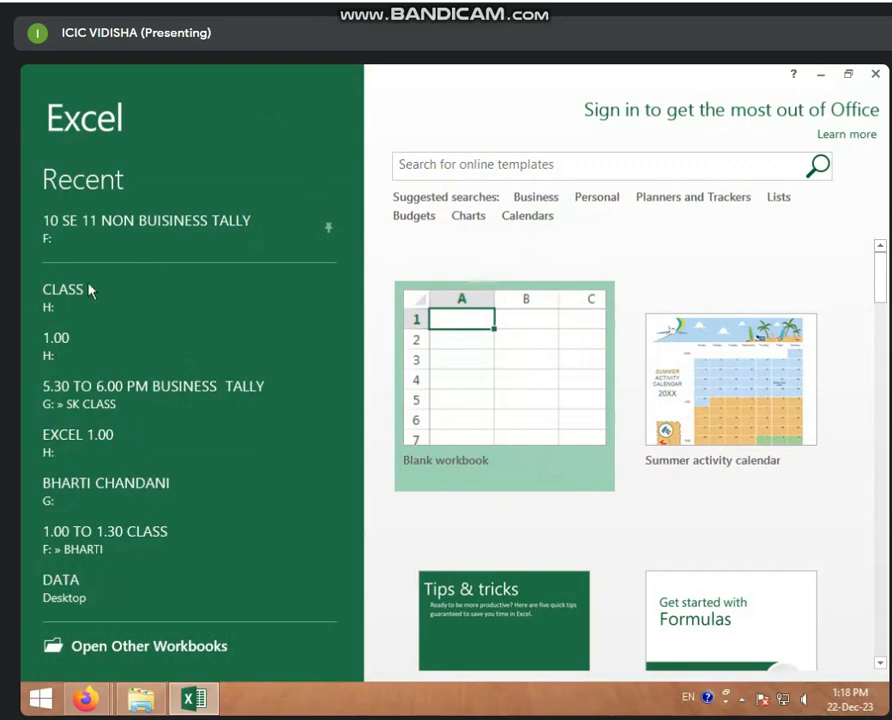
click(74, 300)
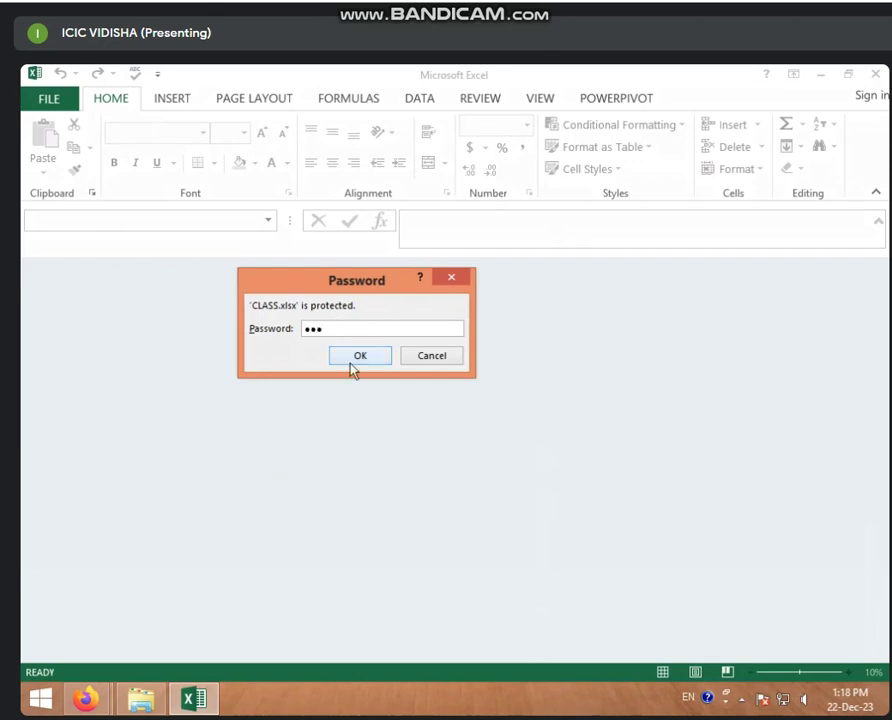
Step: Enter the password to open CLASS, select cell F6, and view its Info page
click(352, 358)
click(350, 361)
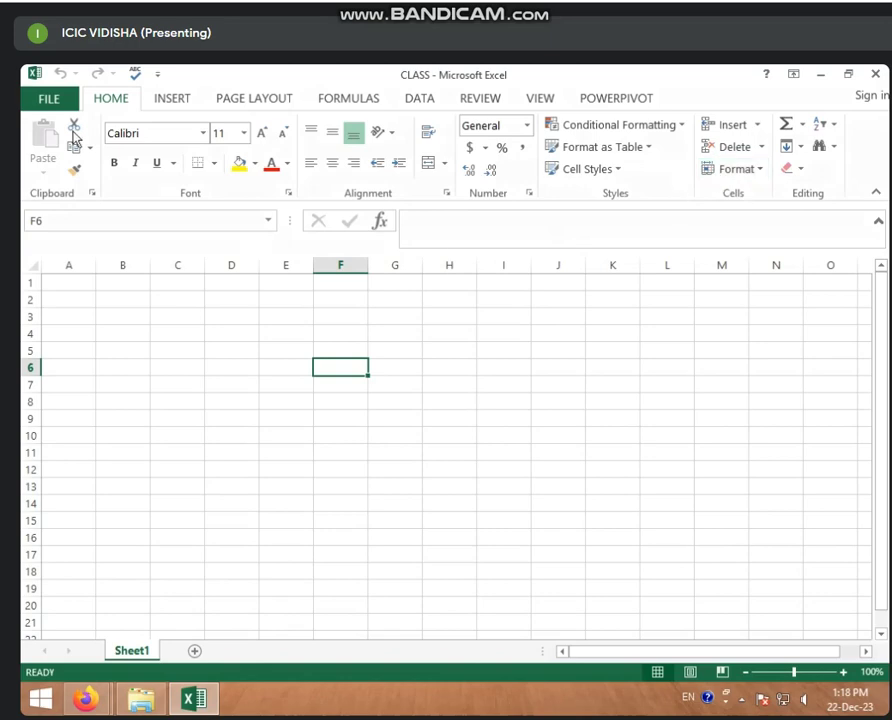
click(58, 98)
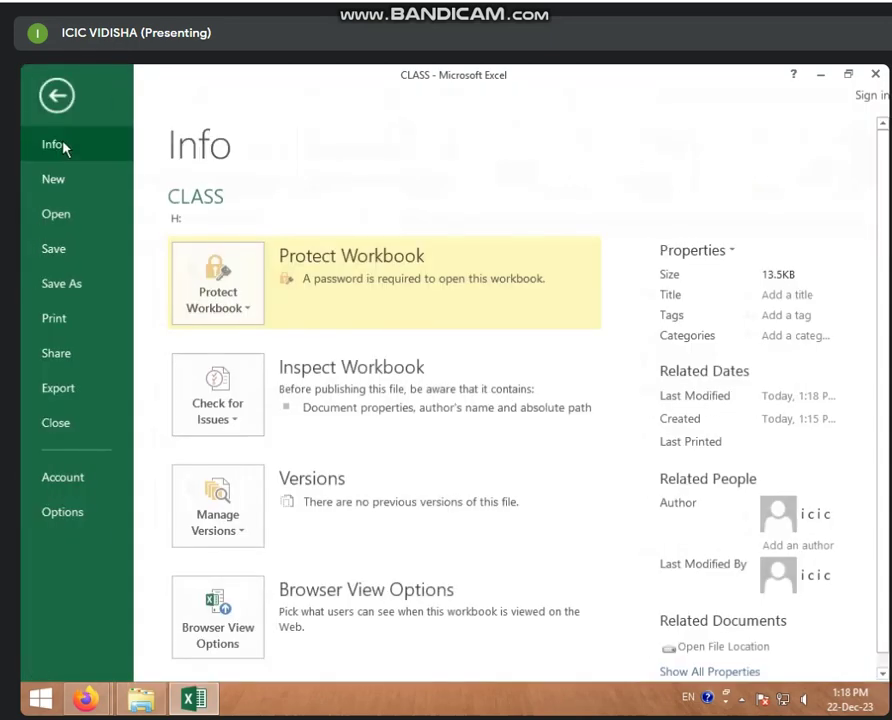
Step: Review the Protect Workbook options, browse the New and Open pages, then close Excel
click(245, 318)
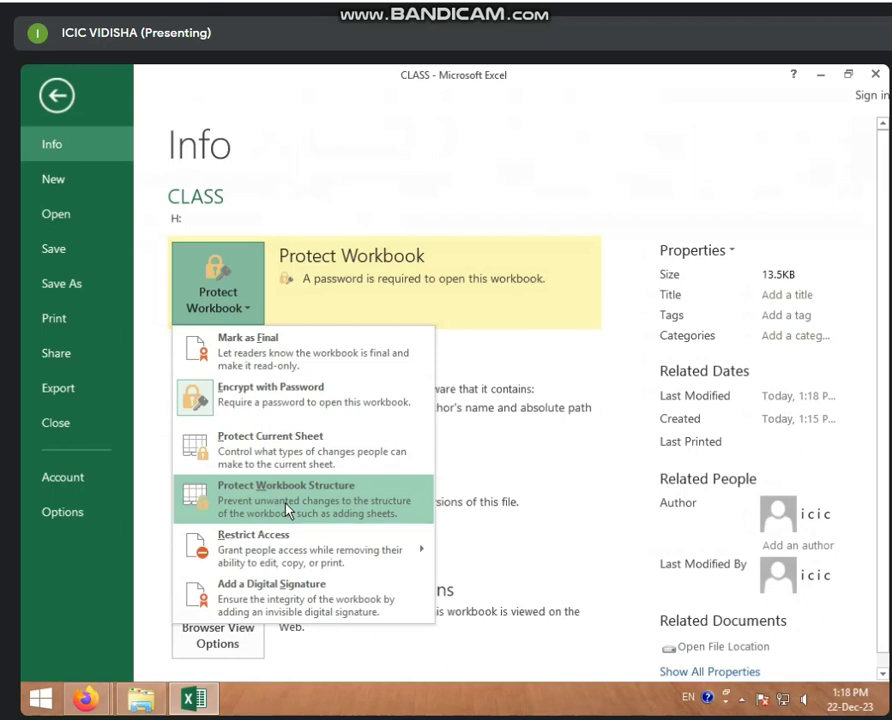
click(60, 181)
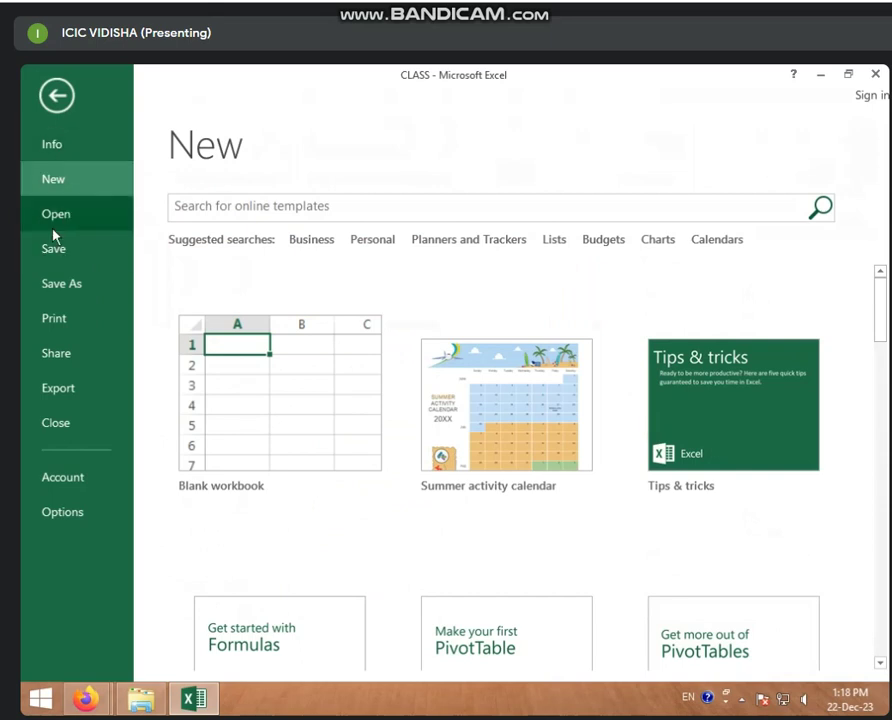
click(56, 214)
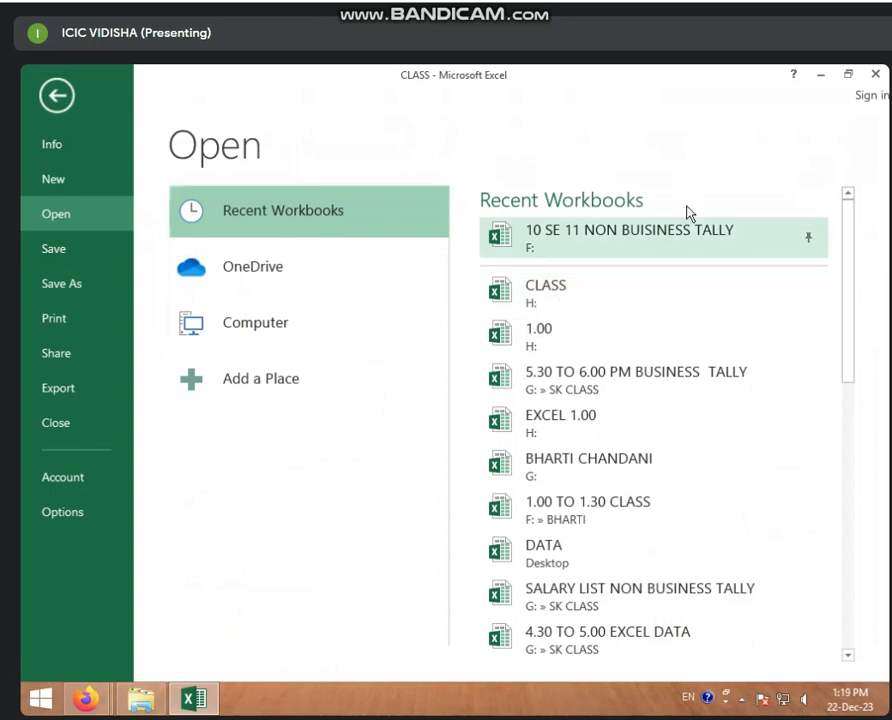
click(875, 74)
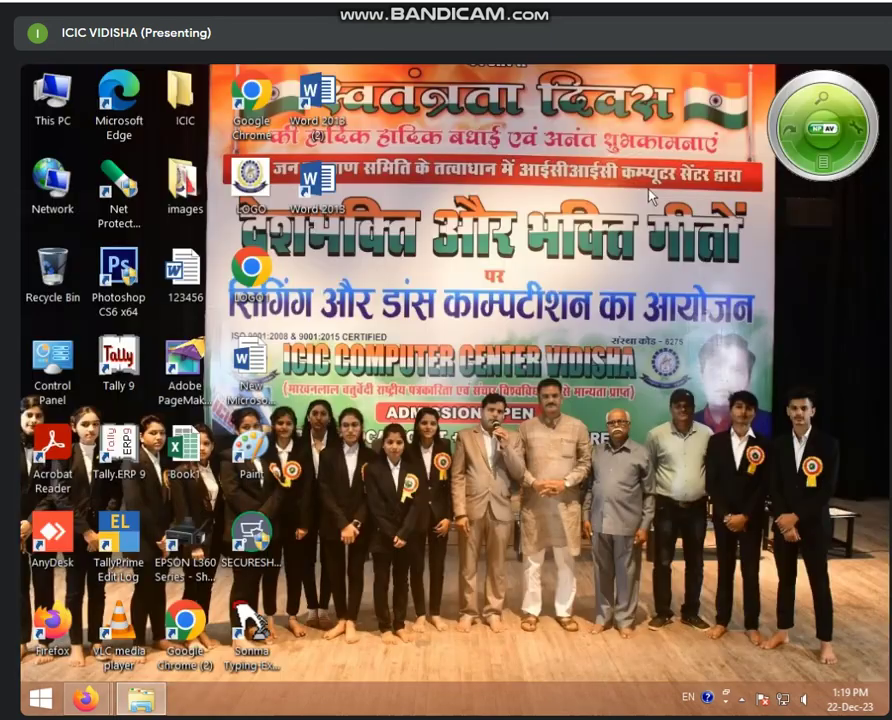
Step: Refresh the desktop several times from its context menu
right_click(655, 190)
click(662, 237)
right_click(497, 267)
click(523, 316)
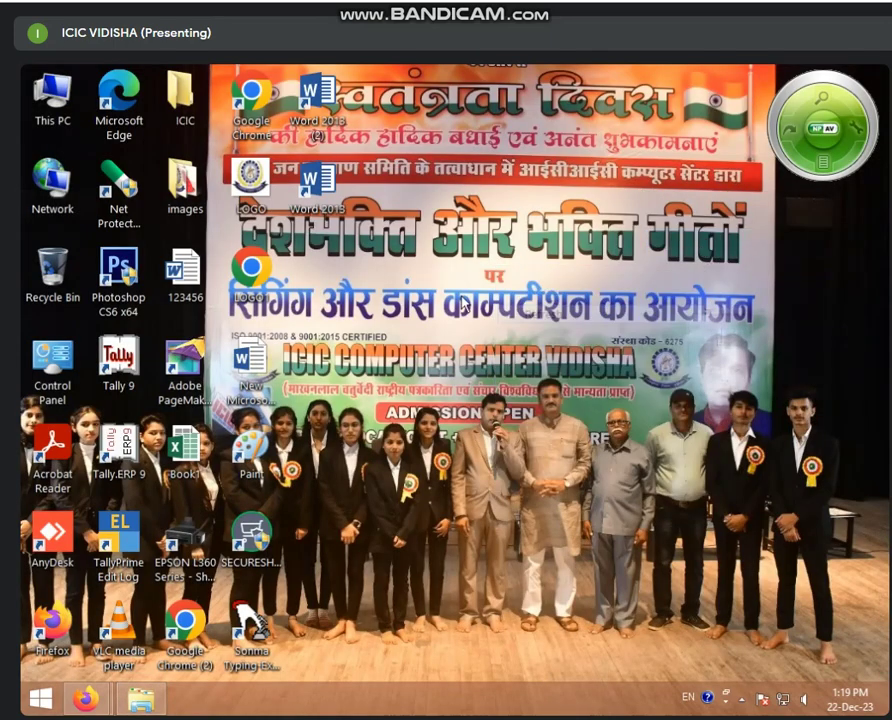
right_click(466, 300)
click(481, 346)
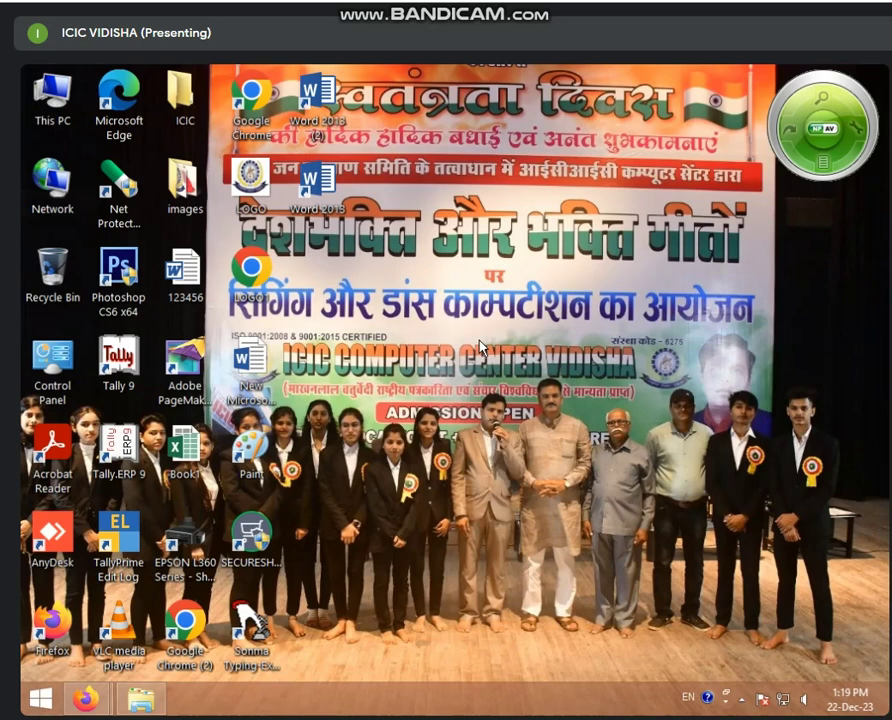
right_click(479, 290)
click(498, 344)
Step: Open This PC and browse the contents of Local Disk (G:), then return to the drives
double_click(47, 108)
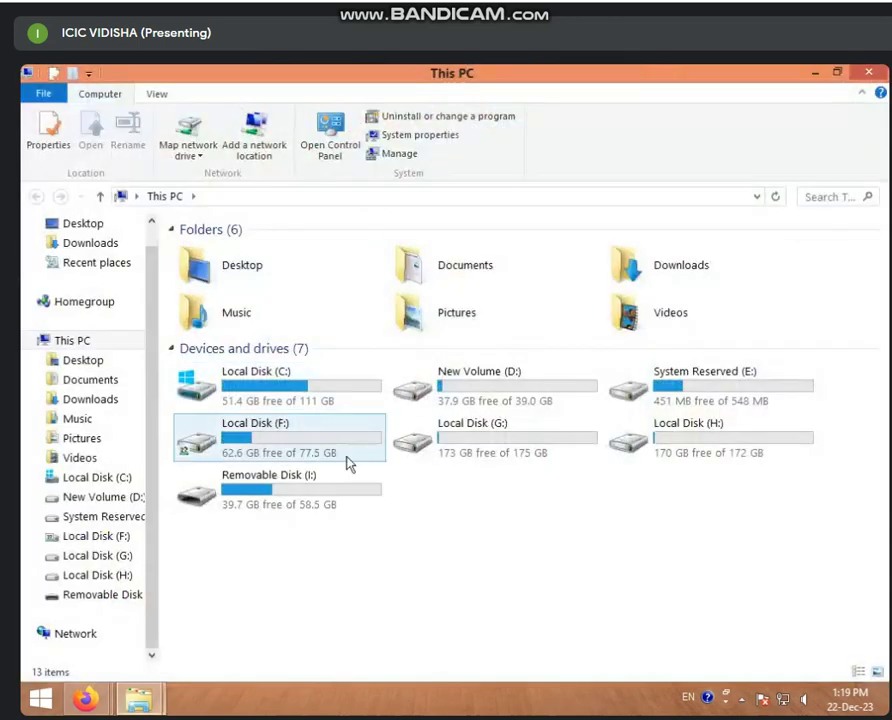
double_click(550, 443)
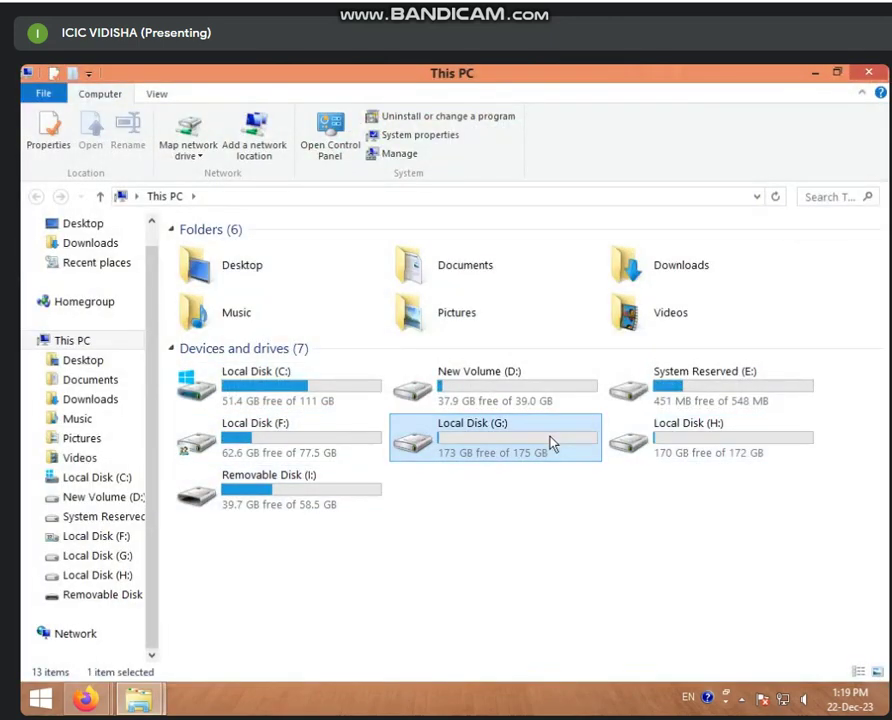
scroll(258, 460, down, 3)
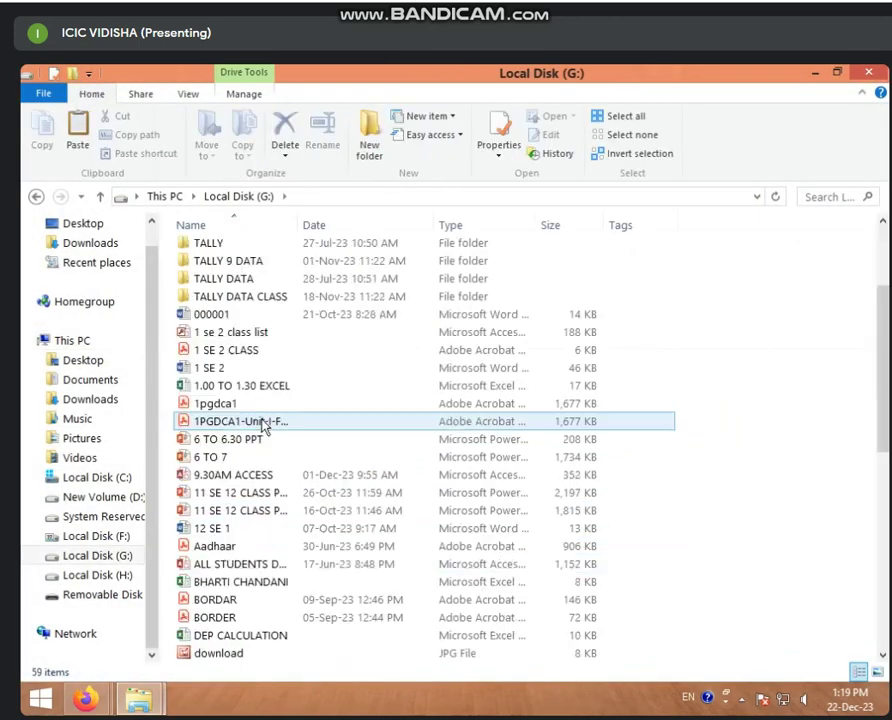
scroll(262, 426, down, 2)
scroll(265, 427, down, 3)
scroll(264, 430, down, 4)
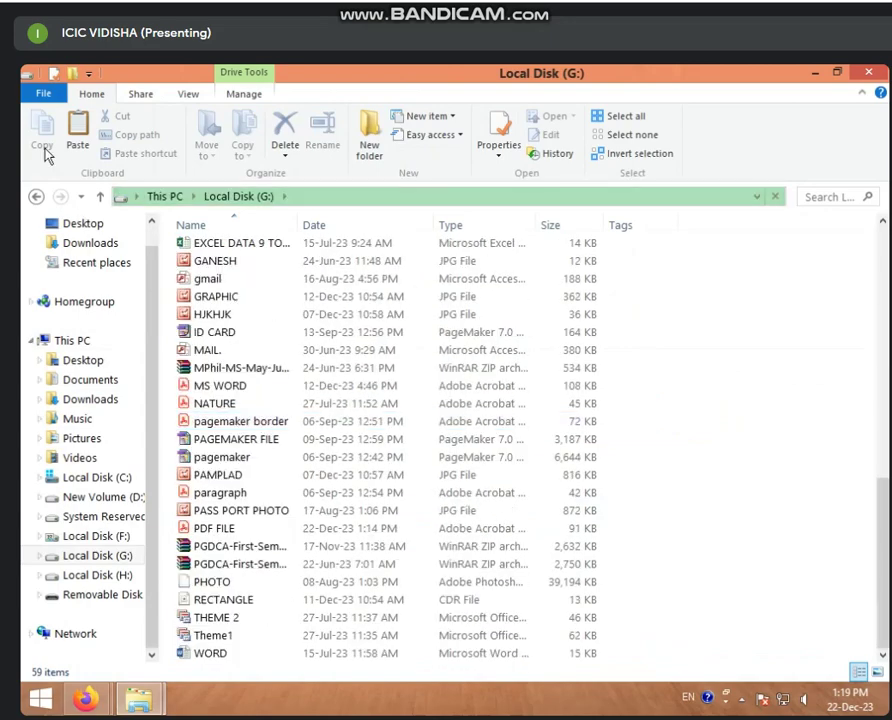
click(37, 200)
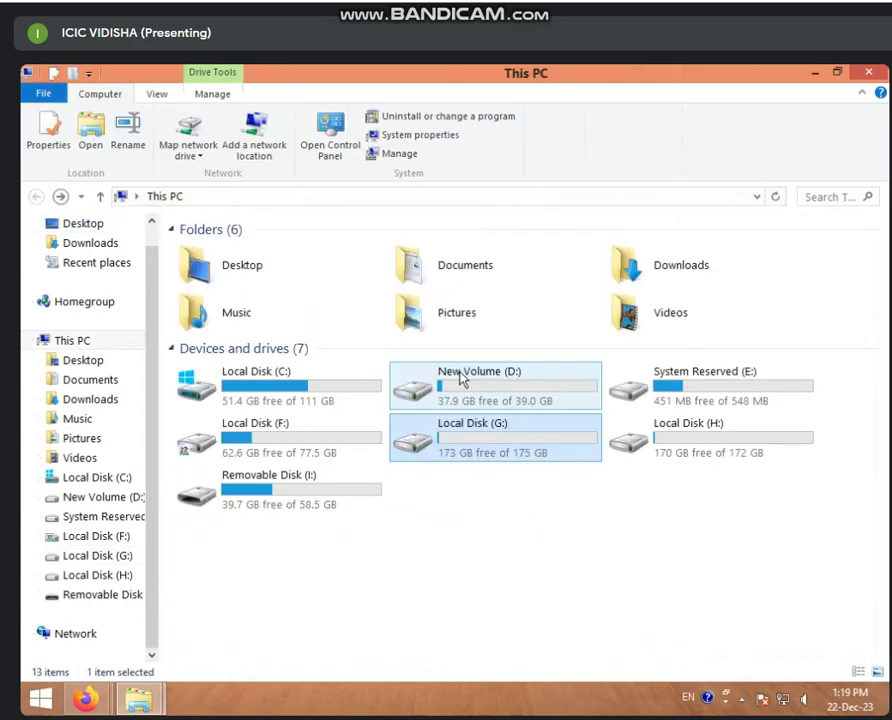
Step: Delete the CLASS workbook from Local Disk (H:) and minimise File Explorer
double_click(663, 455)
scroll(244, 456, down, 2)
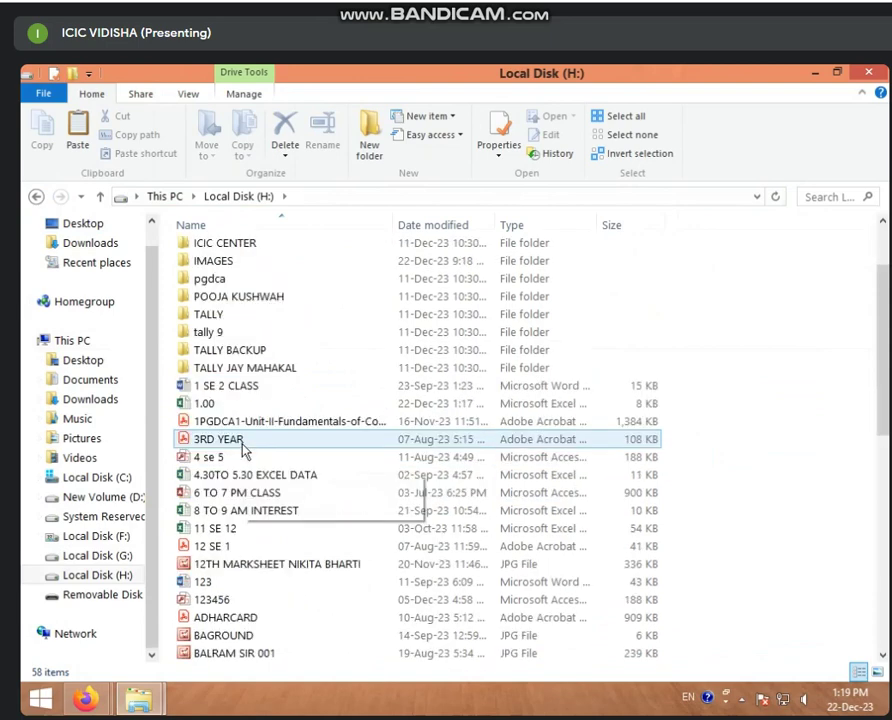
scroll(244, 456, down, 1)
scroll(244, 508, down, 2)
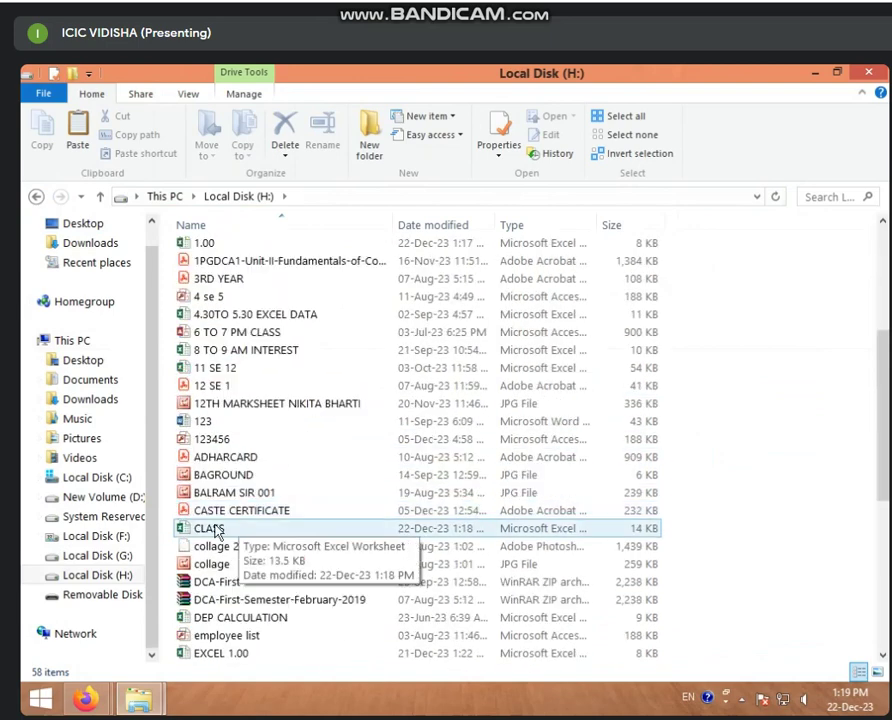
click(257, 531)
right_click(257, 531)
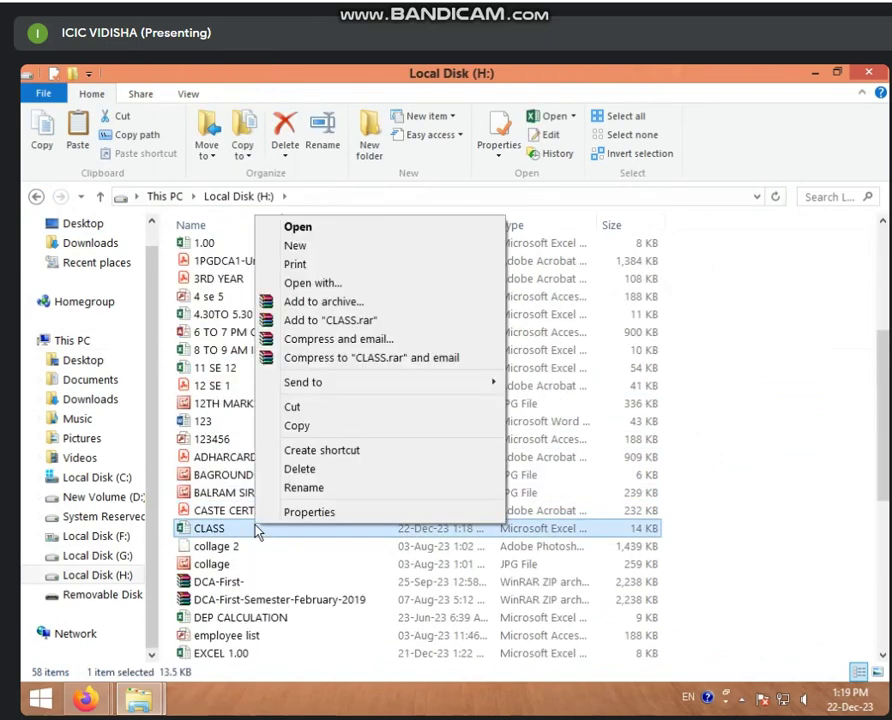
click(322, 474)
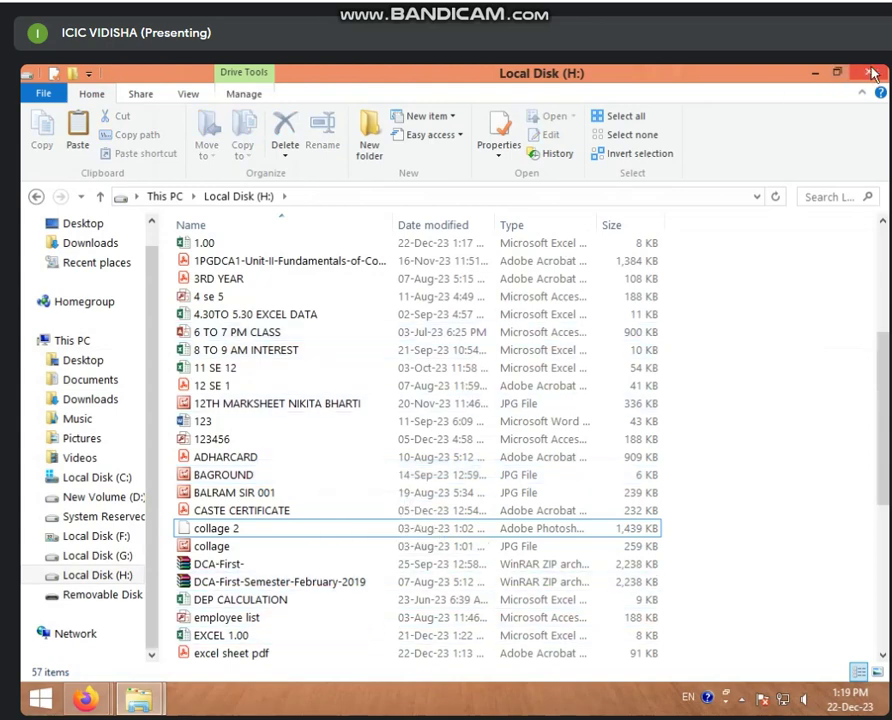
click(813, 72)
right_click(598, 226)
click(621, 265)
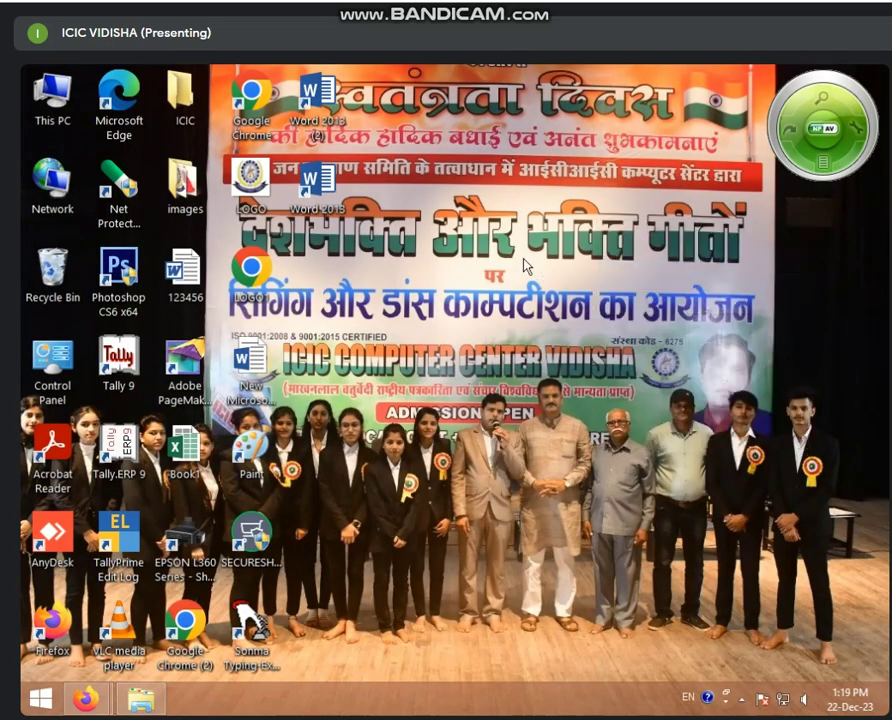
right_click(523, 256)
click(546, 308)
right_click(430, 340)
click(456, 374)
click(30, 698)
text(E)
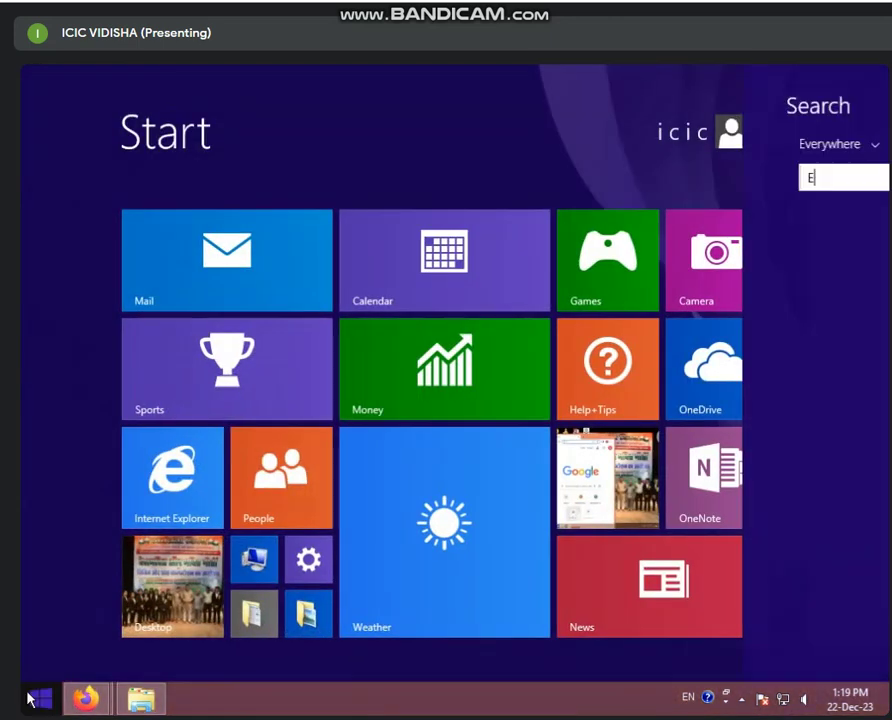
text(xcel 2013)
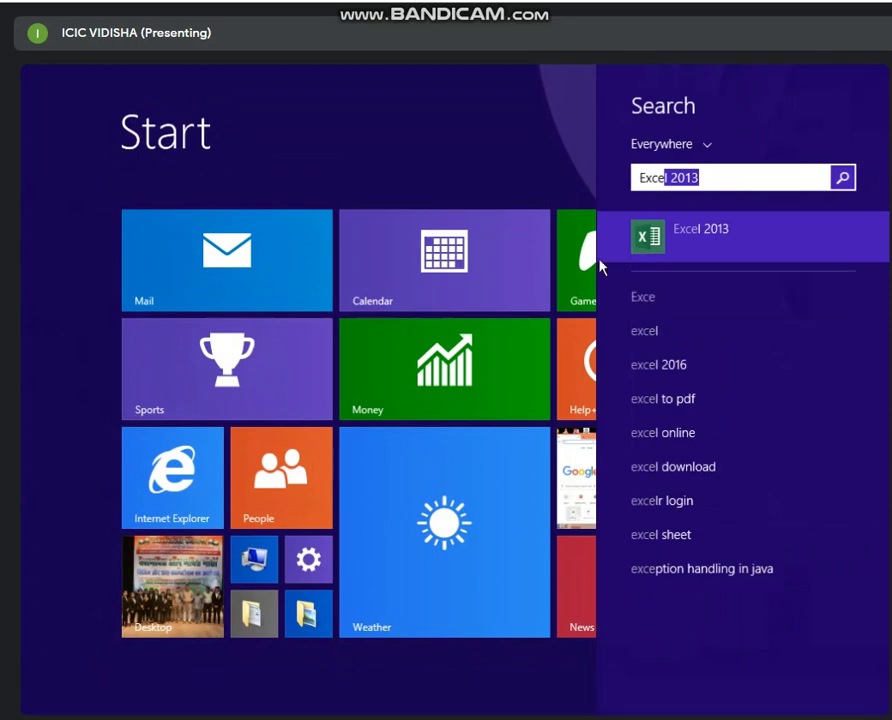
click(657, 249)
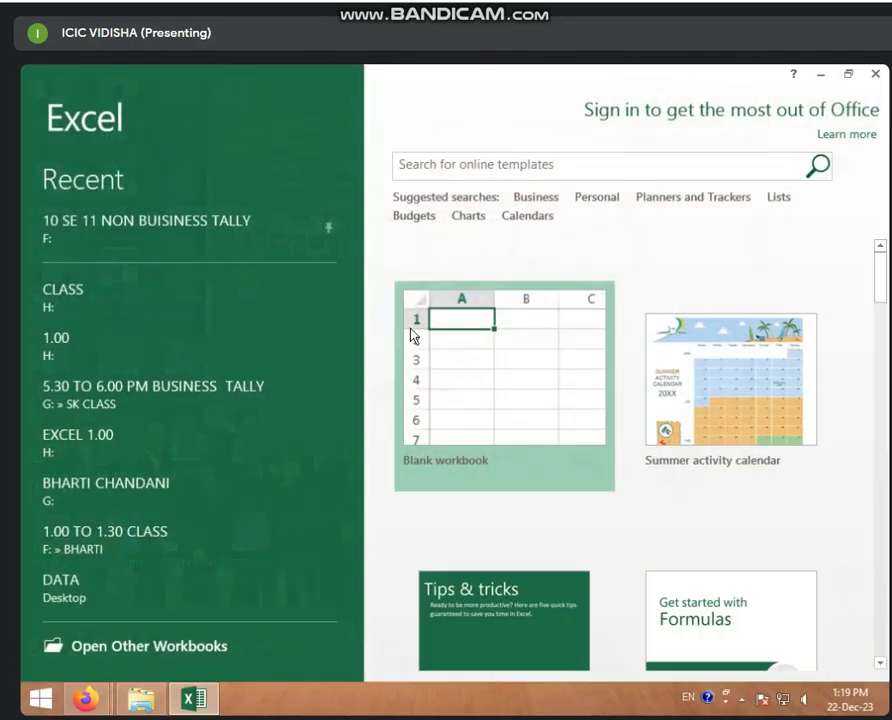
click(255, 300)
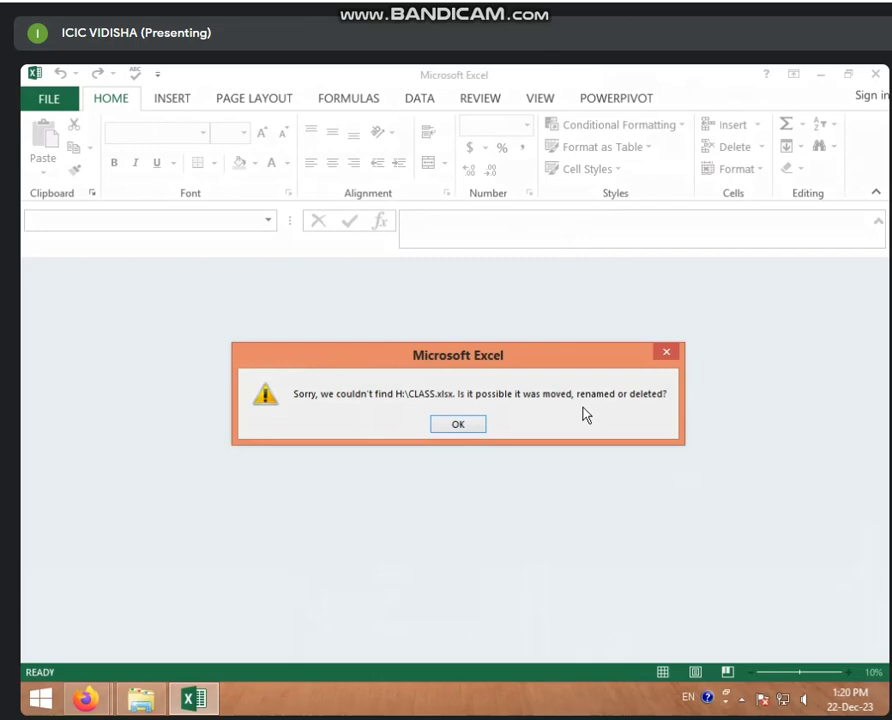
click(472, 425)
Step: Close Excel and refresh the desktop a few times
click(875, 73)
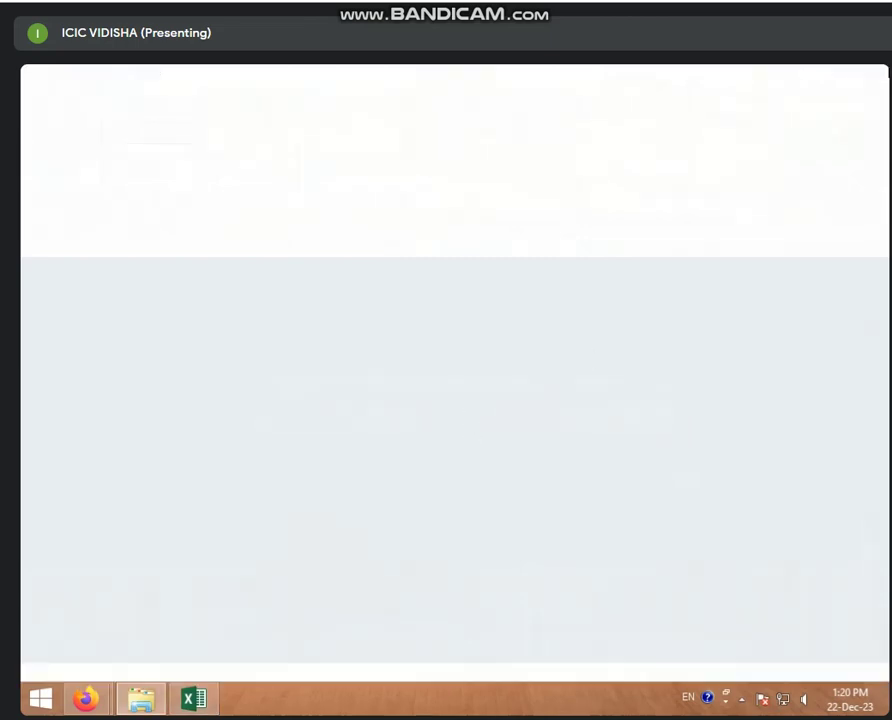
right_click(620, 238)
click(636, 282)
right_click(457, 281)
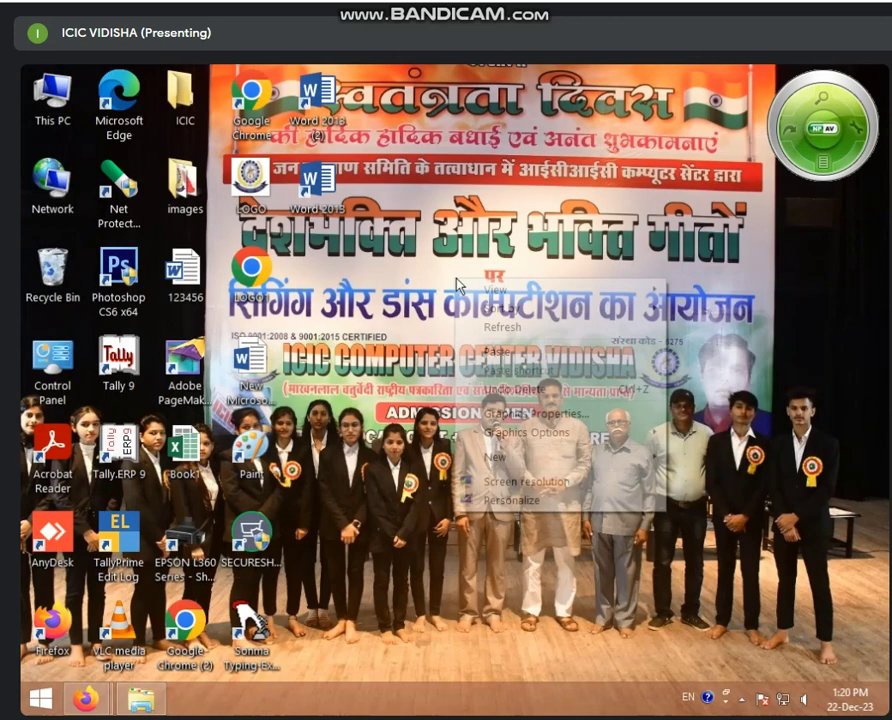
click(487, 327)
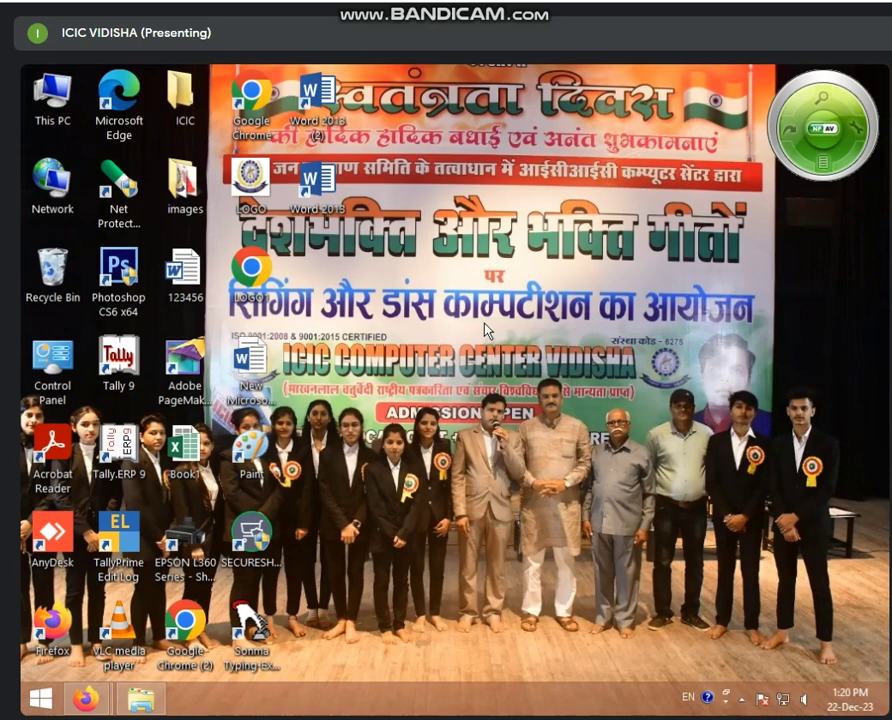
right_click(502, 280)
click(536, 328)
Step: Search 'excel' from the Start screen and launch Excel 2013
click(40, 698)
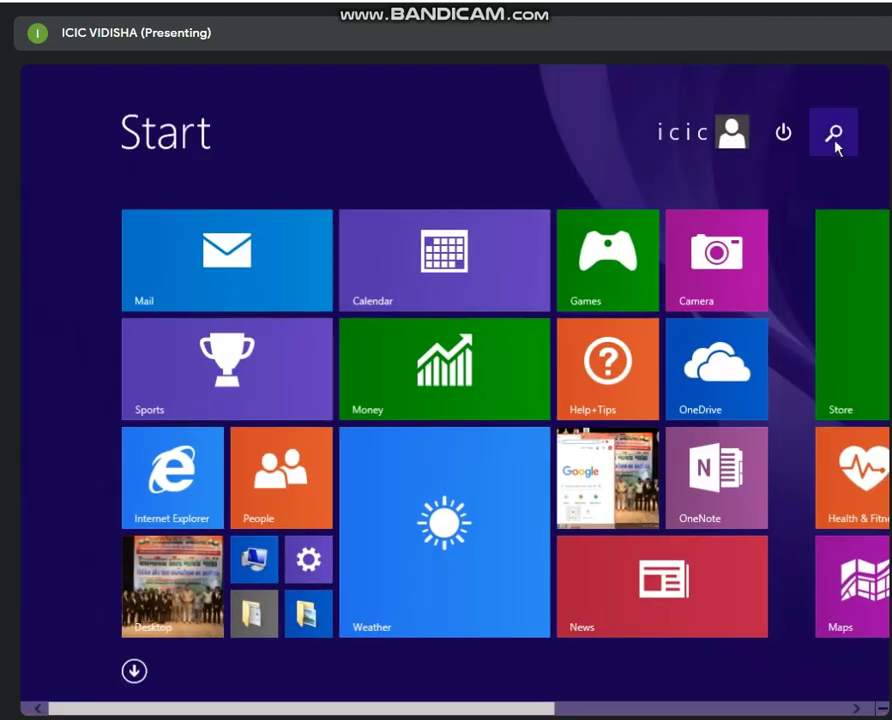
click(833, 137)
text(ex)
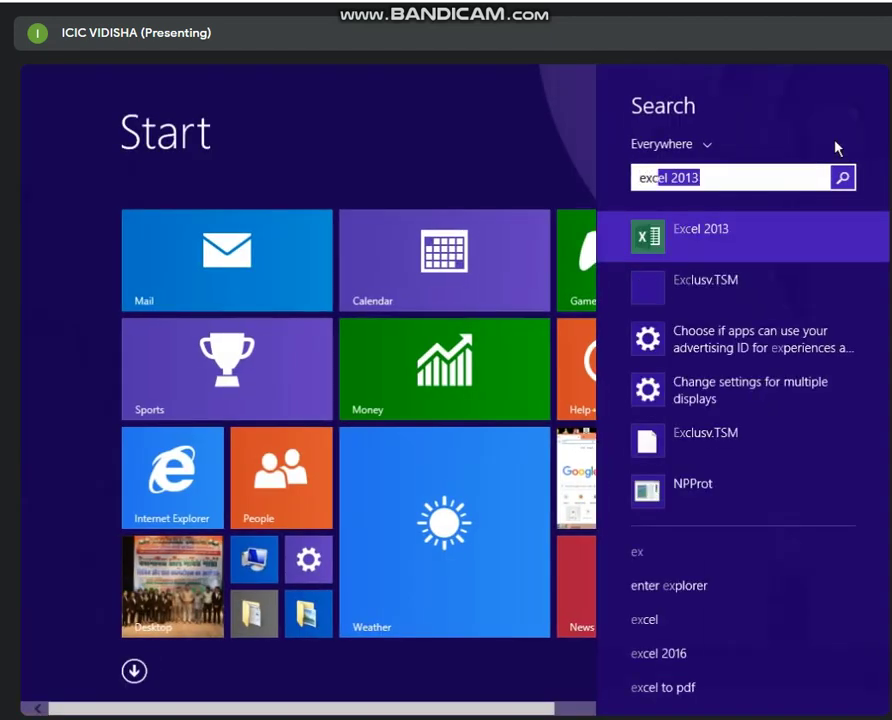
text(cel)
key(Return)
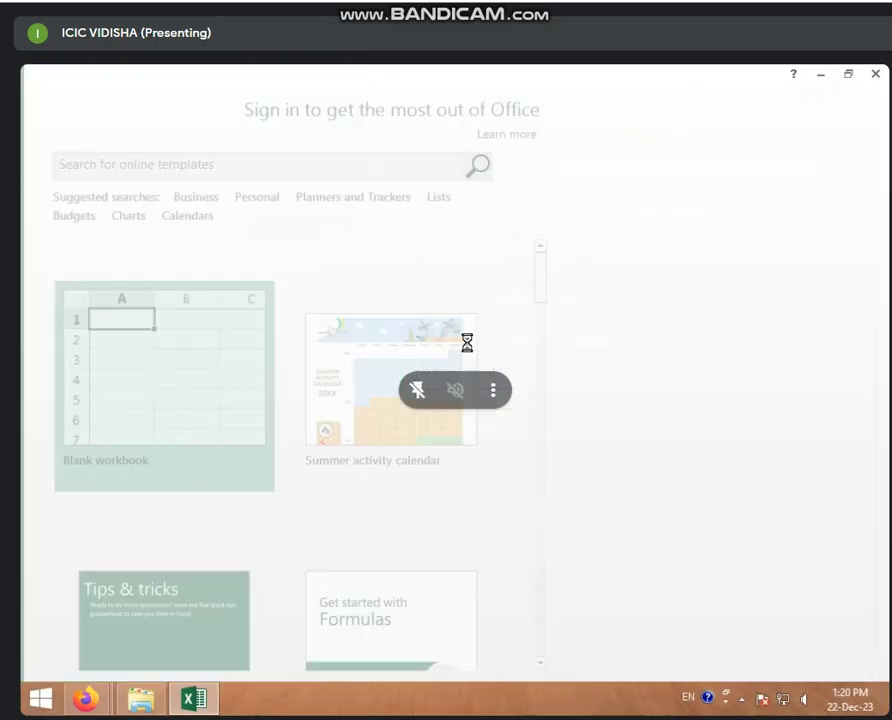
Step: Start a new blank workbook and select cell H11
click(163, 290)
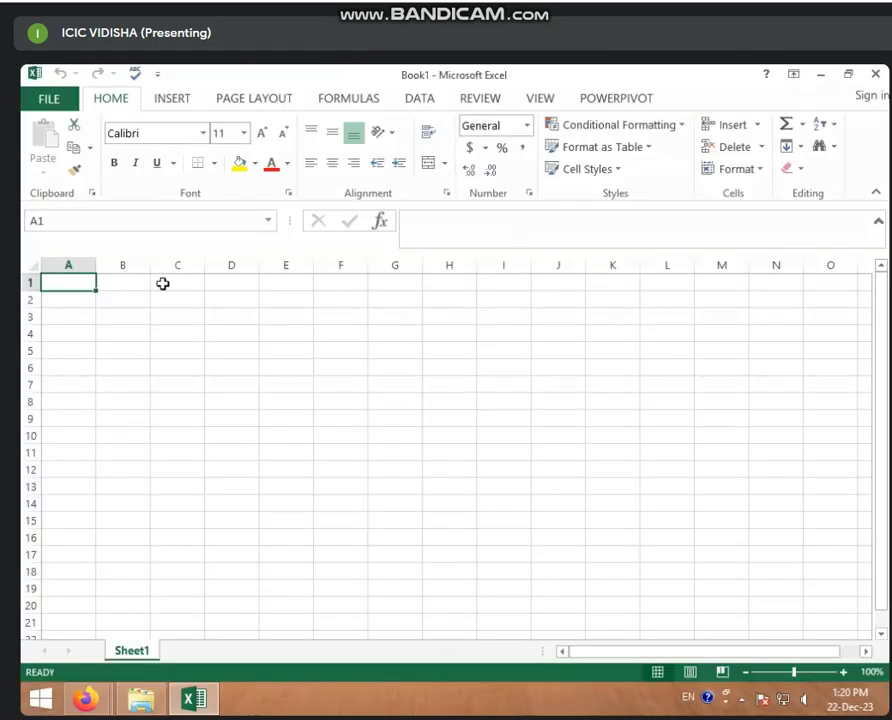
click(460, 537)
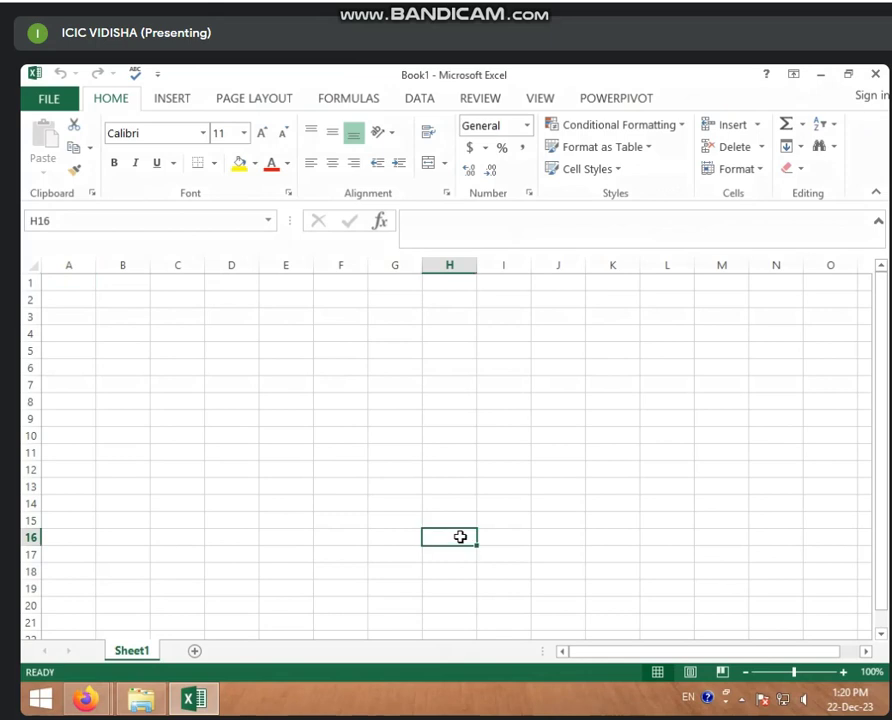
key(Up)
key(Up)
key(Up)
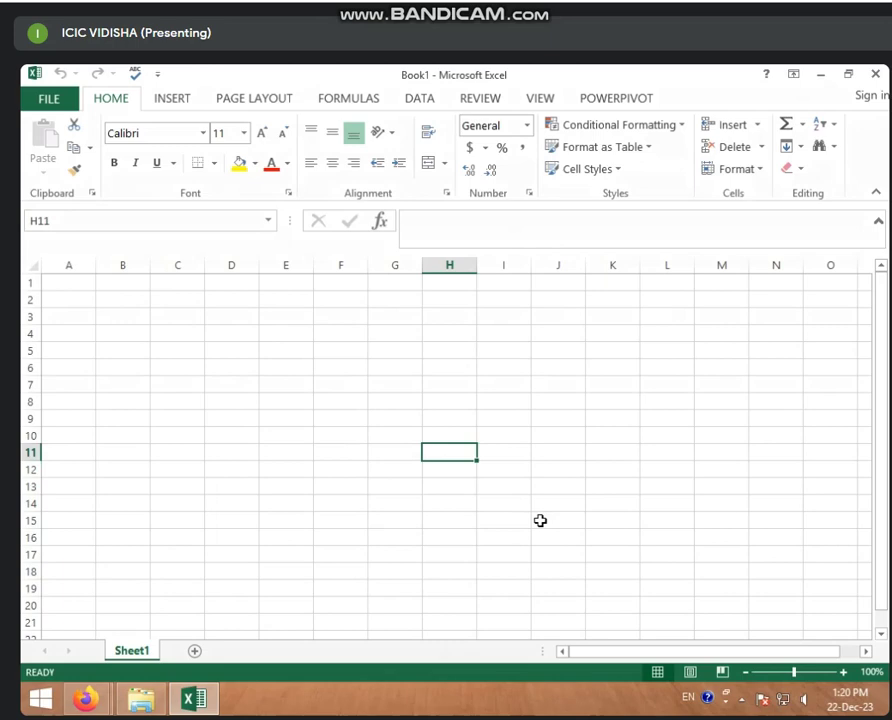
Step: Open the recent 5.30 TO 6.00 PM BUSINESS TALLY workbook, then return to Book1
click(55, 107)
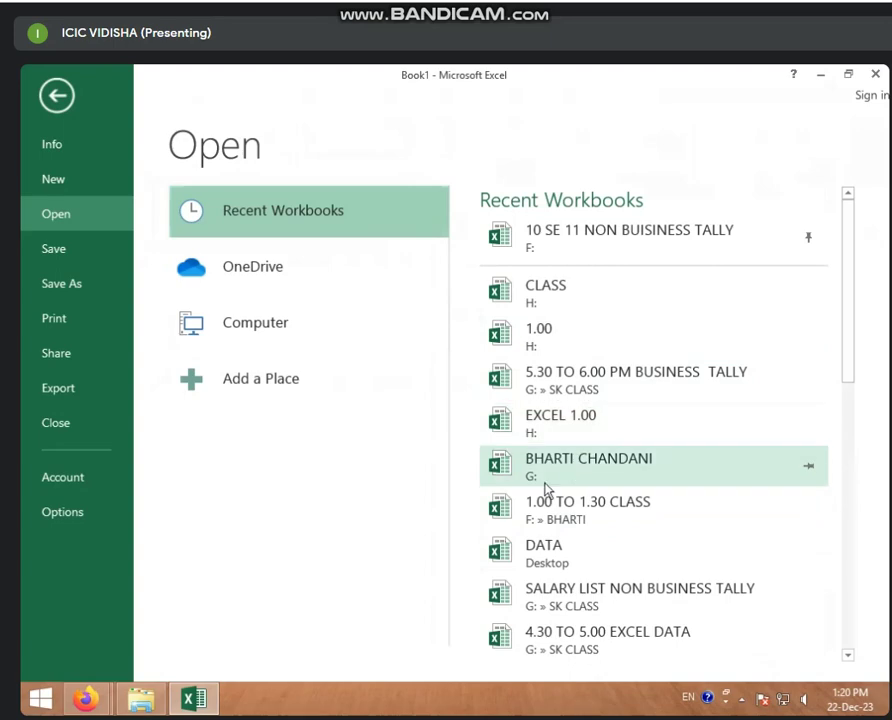
click(618, 389)
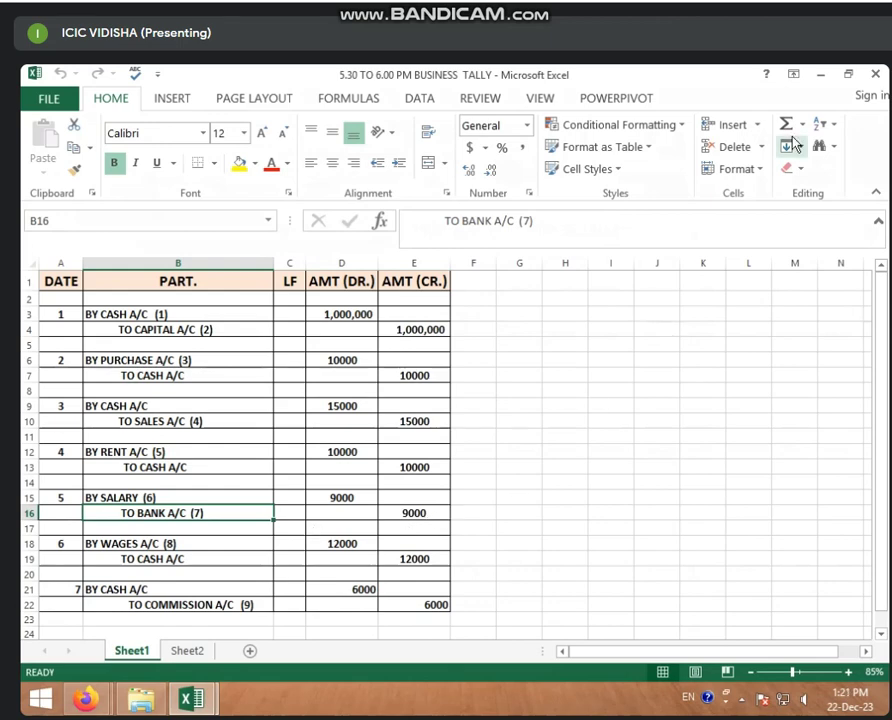
key(ctrl+Tab)
Step: Select cell I4 and choose Protect Current Sheet under FILE > Info > Protect Workbook
click(502, 336)
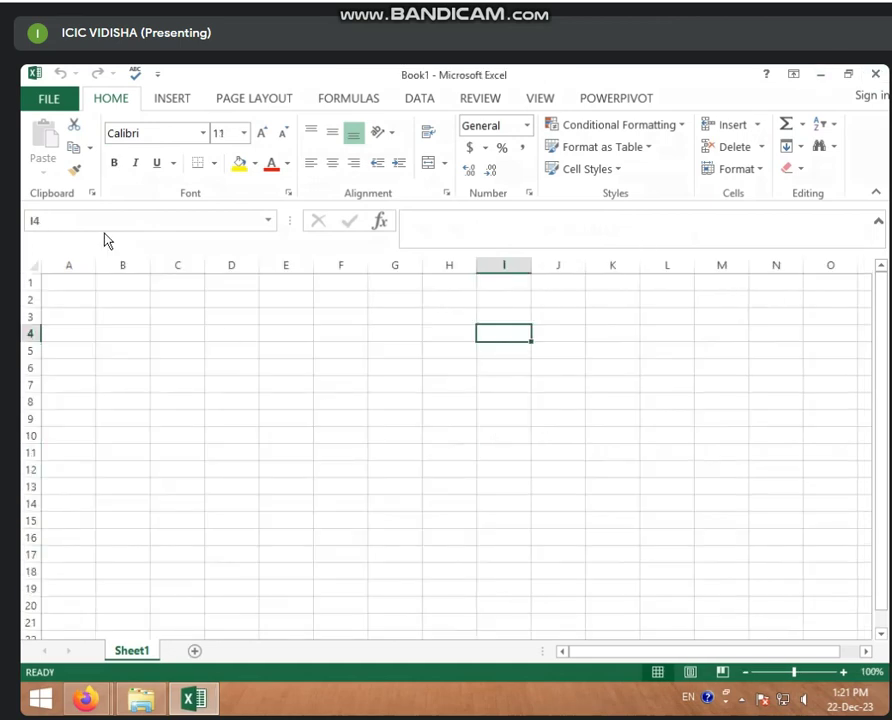
click(45, 100)
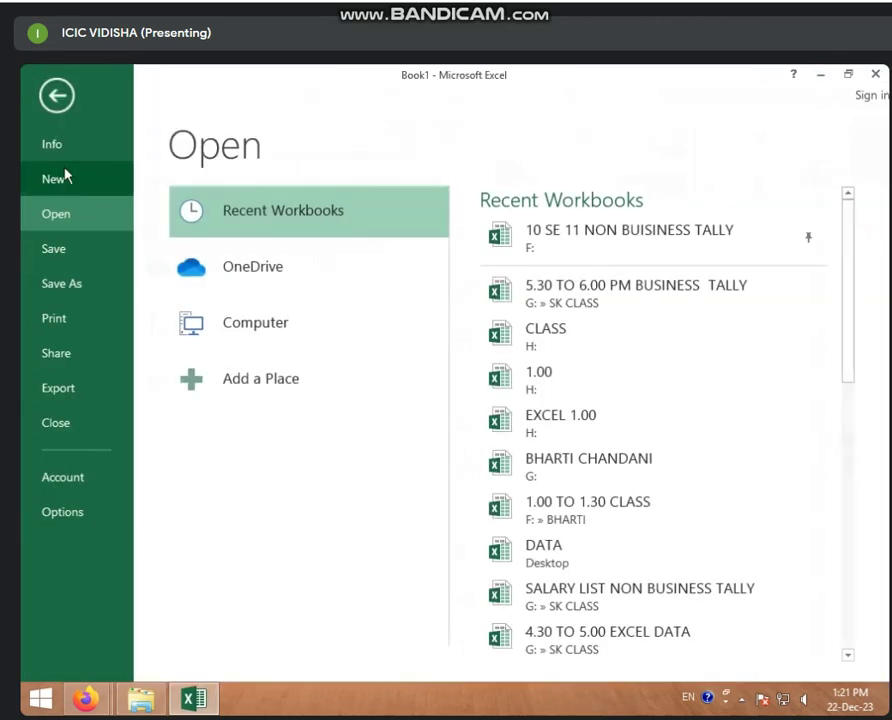
click(52, 144)
click(248, 252)
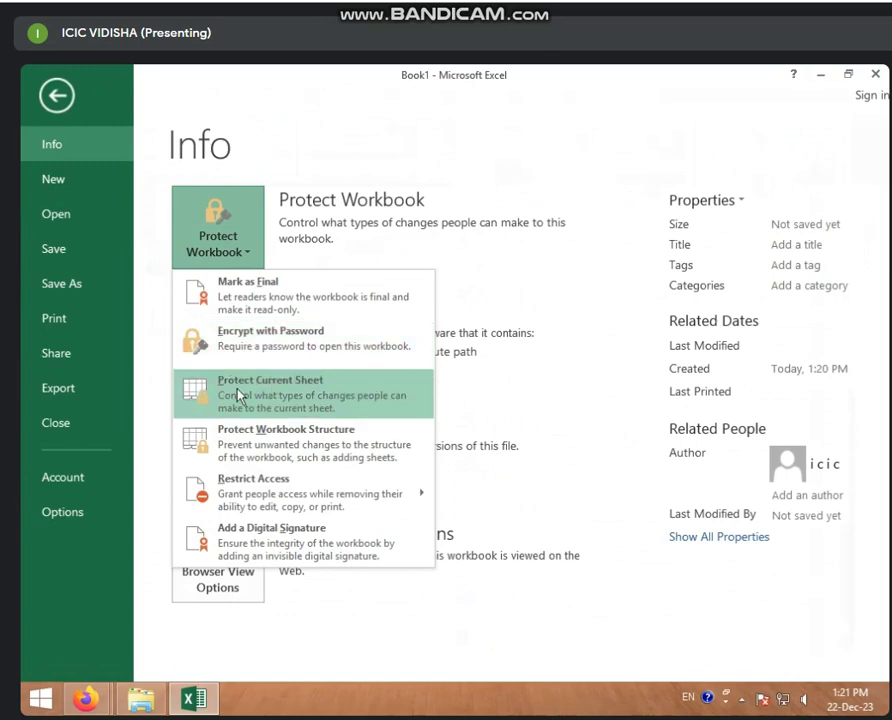
click(312, 397)
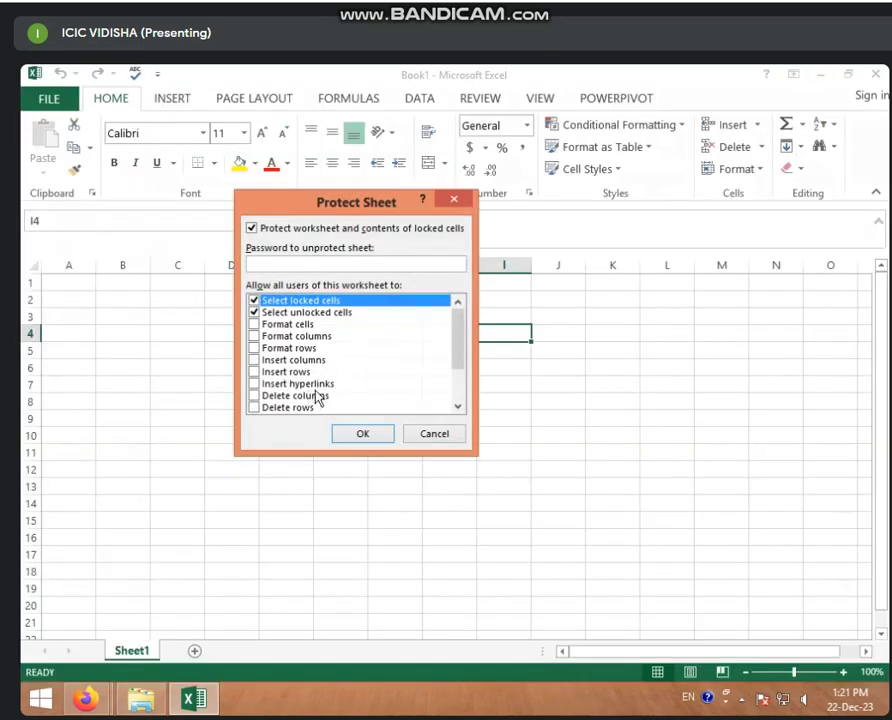